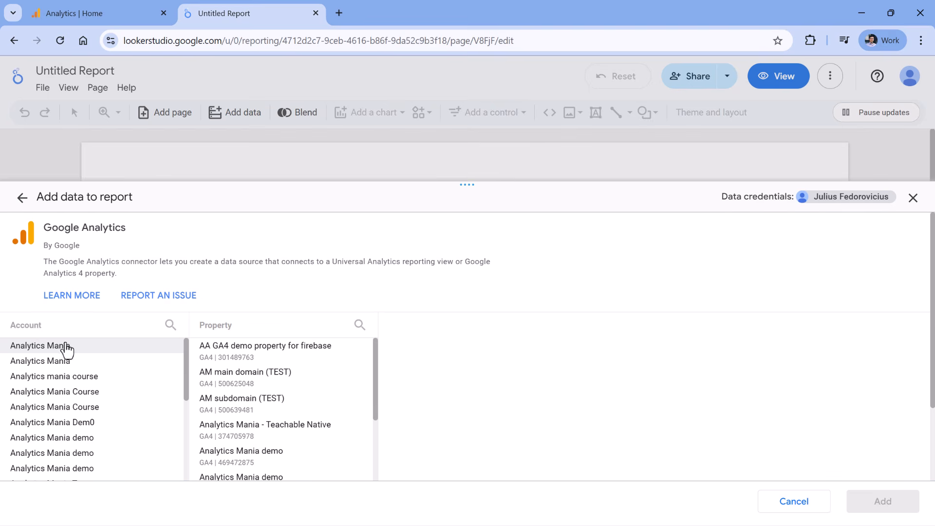
- Add the analyticsmania.com GA4 property from the selected Analytics Mania account to the report as a data source
scroll(302, 381, "down", 3)
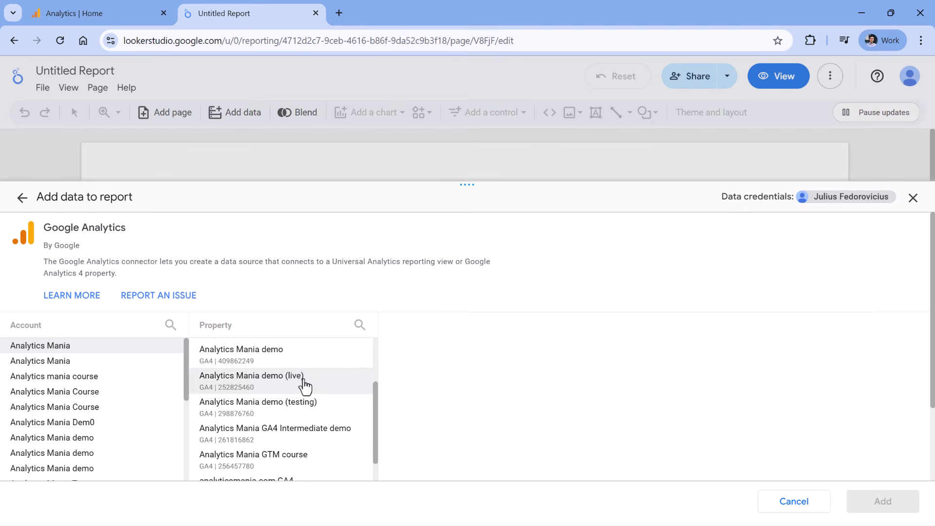
scroll(305, 384, "up", 2)
scroll(305, 385, "down", 5)
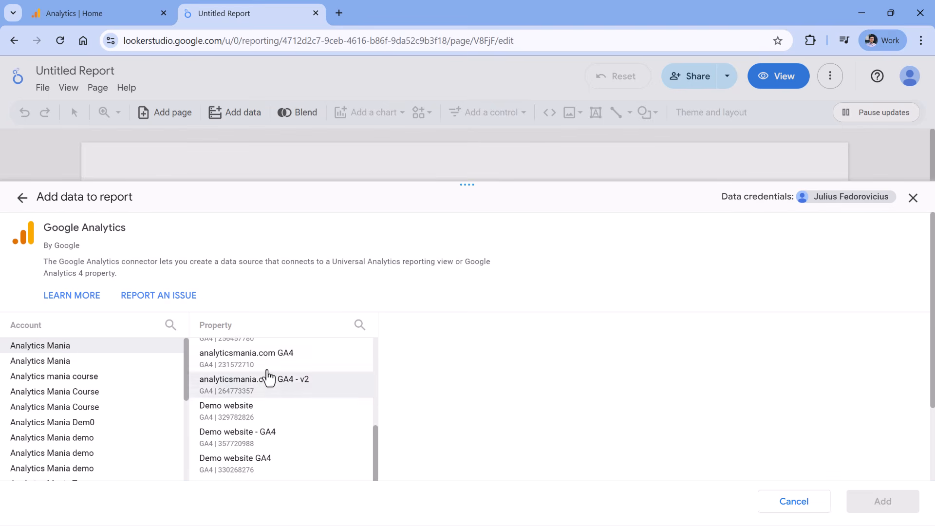
left_click(269, 359)
left_click(879, 504)
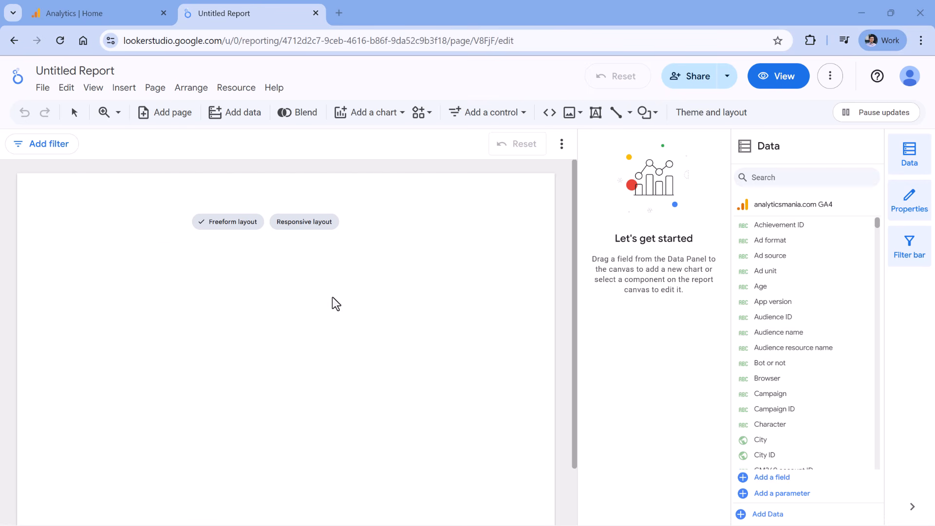
- Insert a plain table chart spanning nearly the full page width along the lower part of the report page
left_click(369, 114)
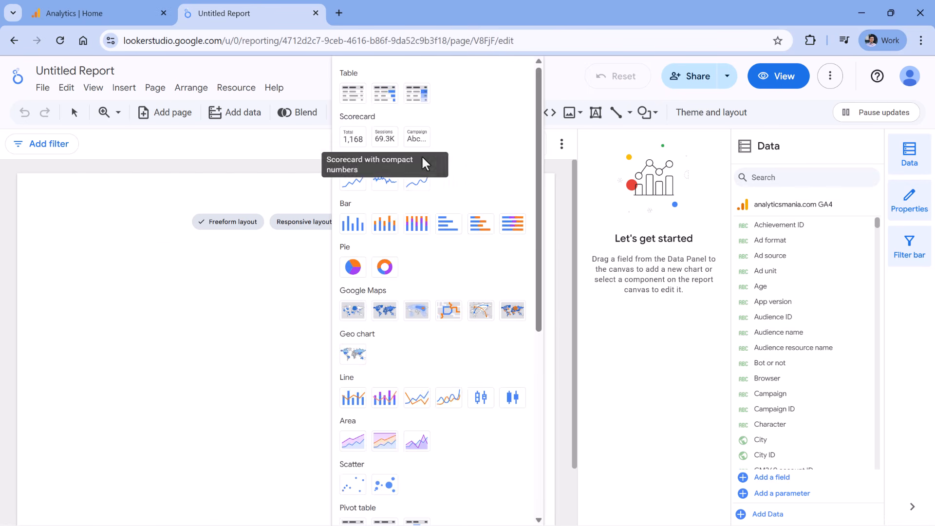
scroll(450, 188, "down", 5)
scroll(443, 192, "up", 5)
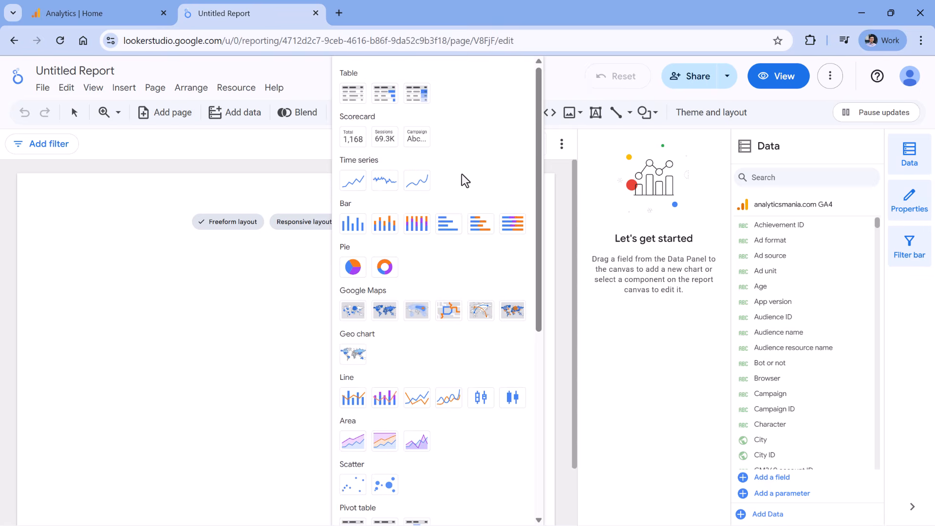
left_click(353, 95)
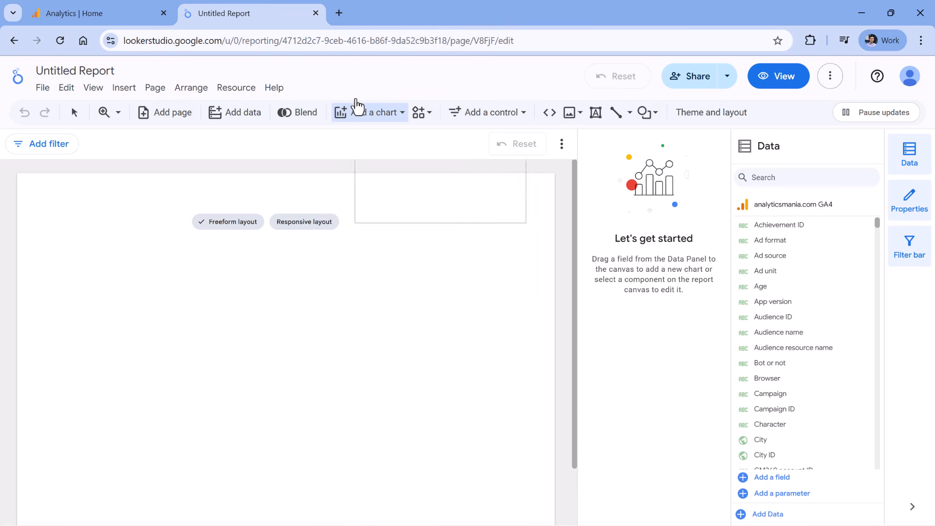
scroll(39, 356, "down", 2)
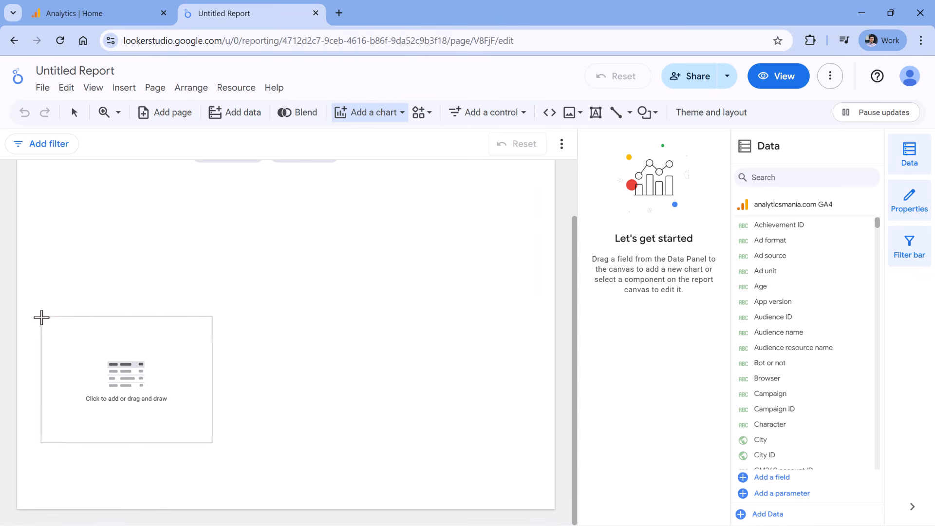
left_click_drag(39, 315, 531, 494)
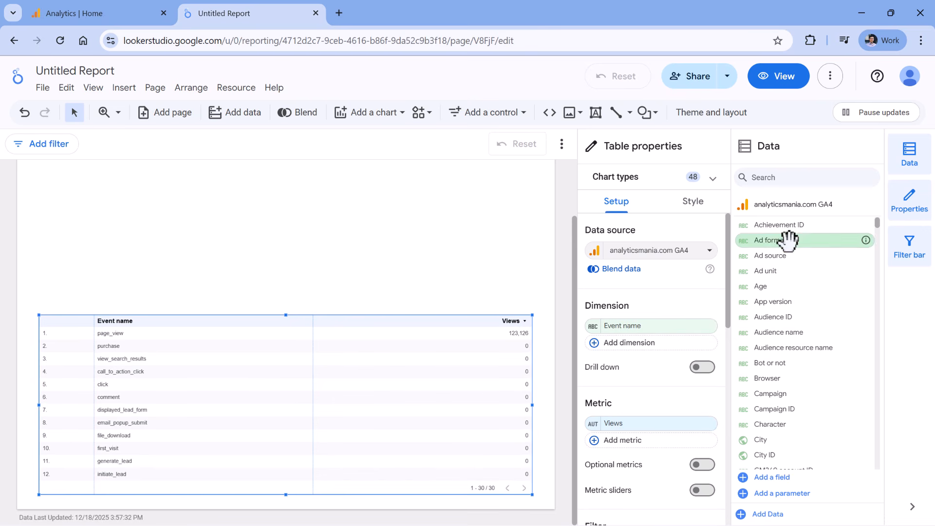
- Examine the data source's available fields and the table's setup options
scroll(806, 257, "down", 5)
scroll(806, 257, "down", 10)
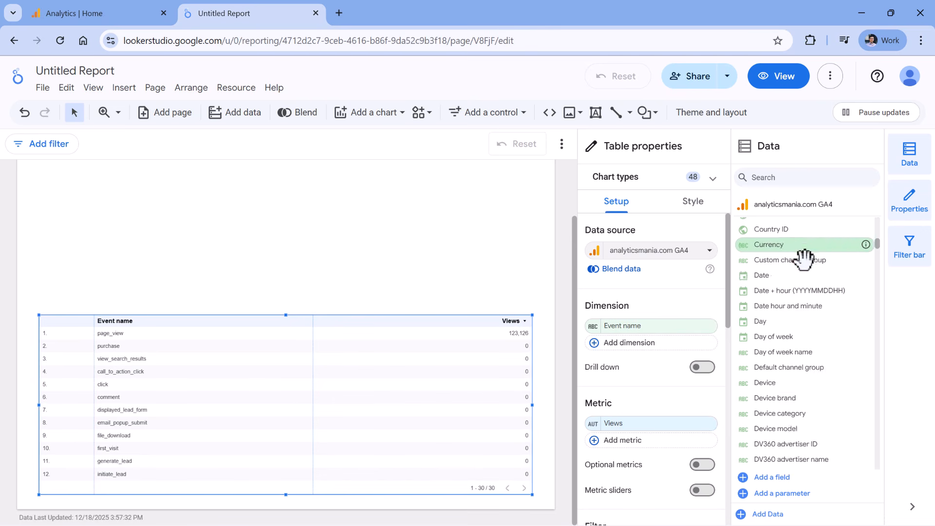
scroll(800, 265, "down", 3)
scroll(796, 267, "up", 6)
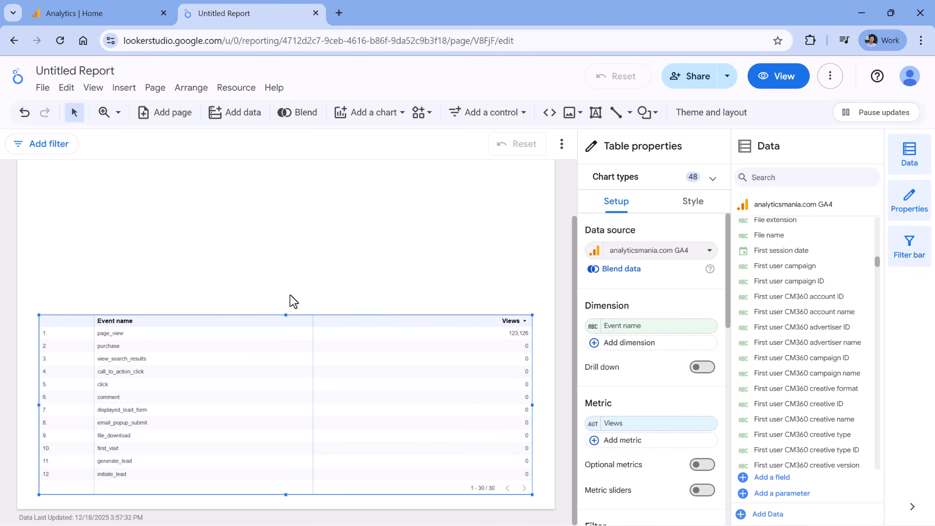
scroll(639, 258, "down", 4)
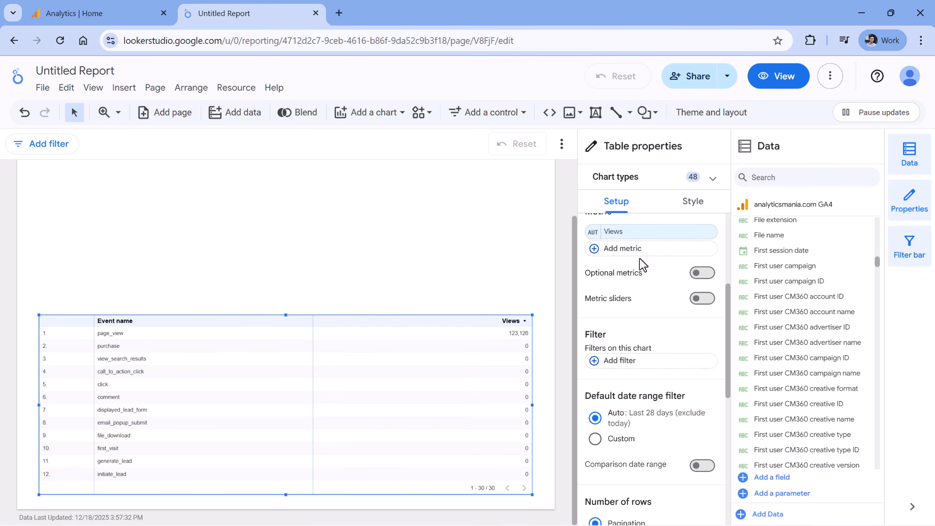
scroll(641, 268, "up", 4)
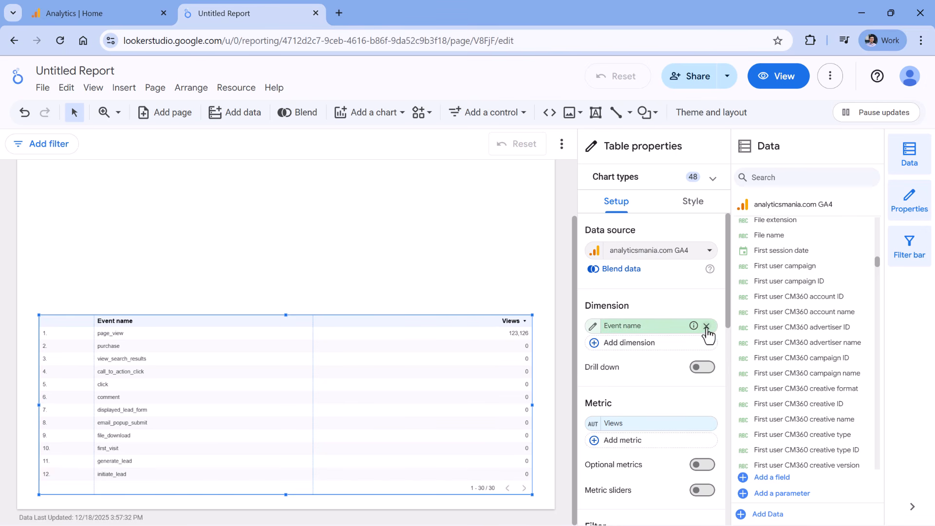
- Replace the table's Event name dimension with Session default channel group
left_click(706, 326)
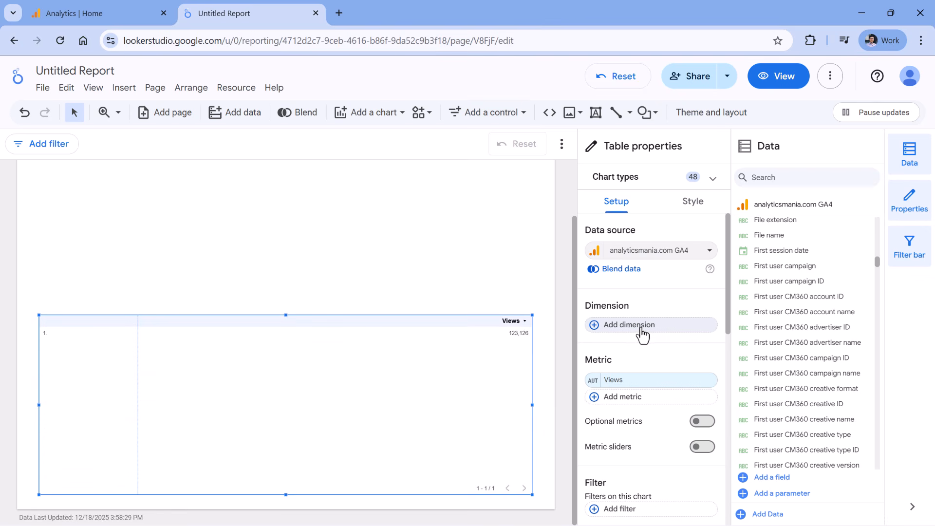
left_click(642, 329)
scroll(565, 160, "down", 5)
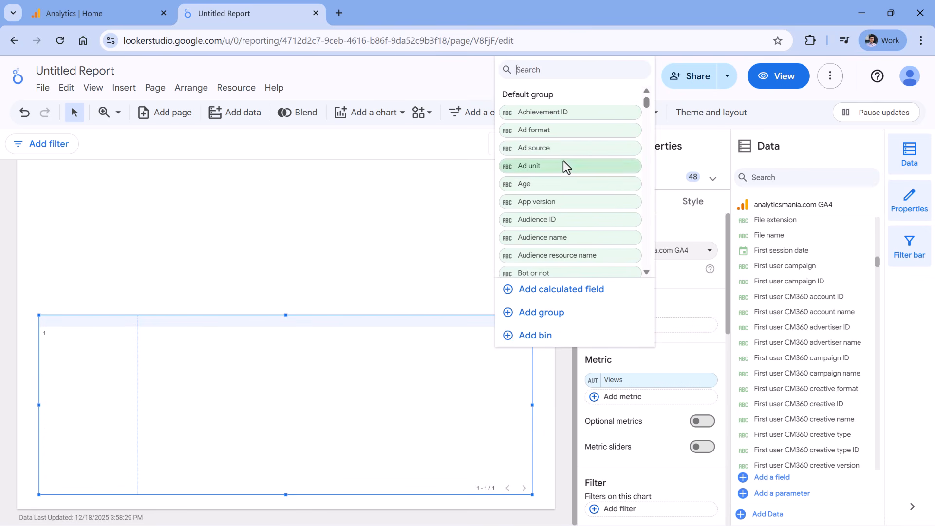
left_click_drag(781, 300, 633, 326)
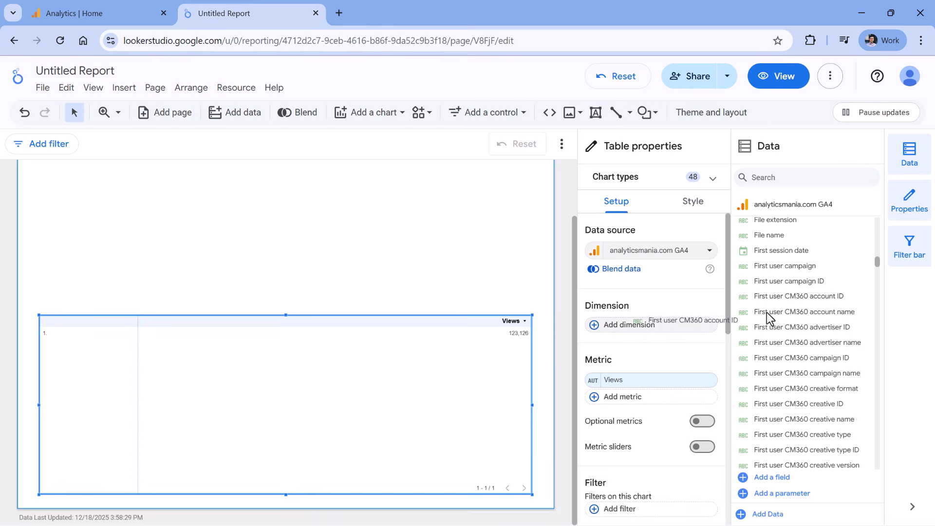
left_click(630, 329)
type("se")
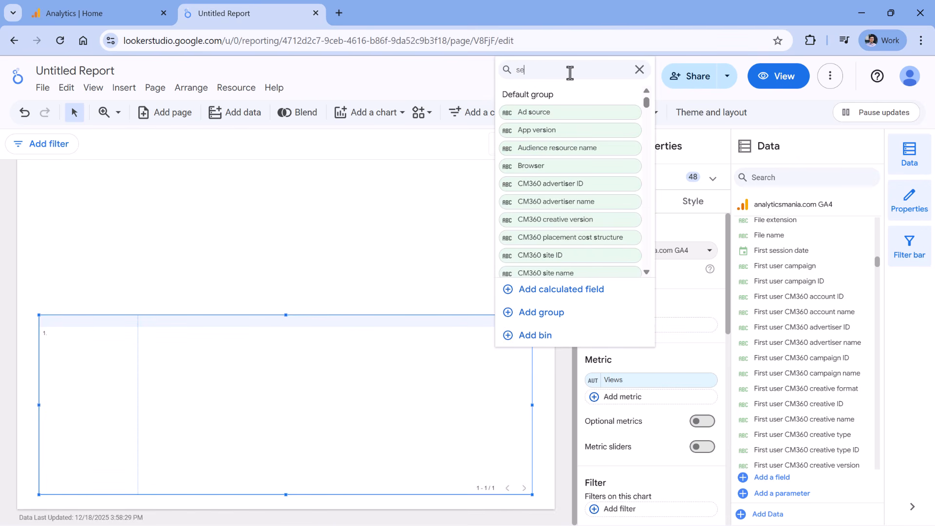
type("ssion def")
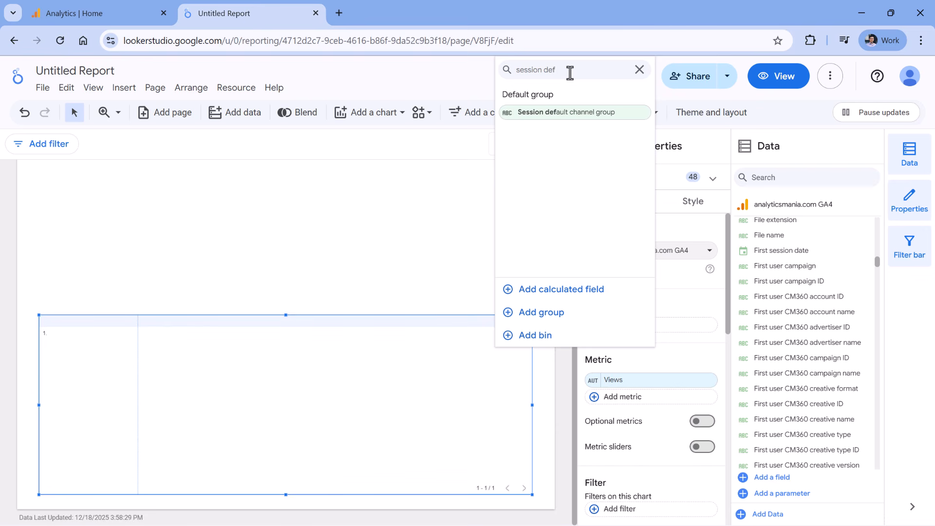
left_click(568, 118)
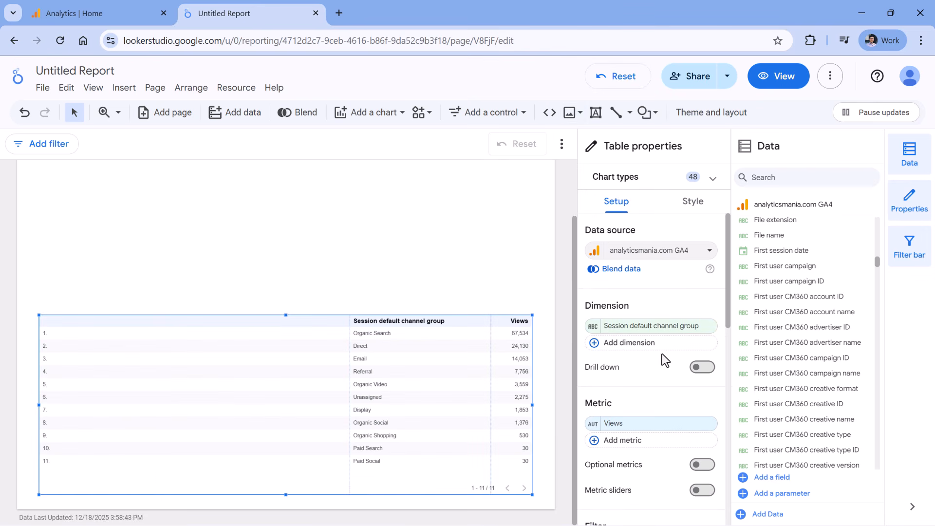
- Replace the table's Views metric with Sessions
scroll(658, 353, "down", 2)
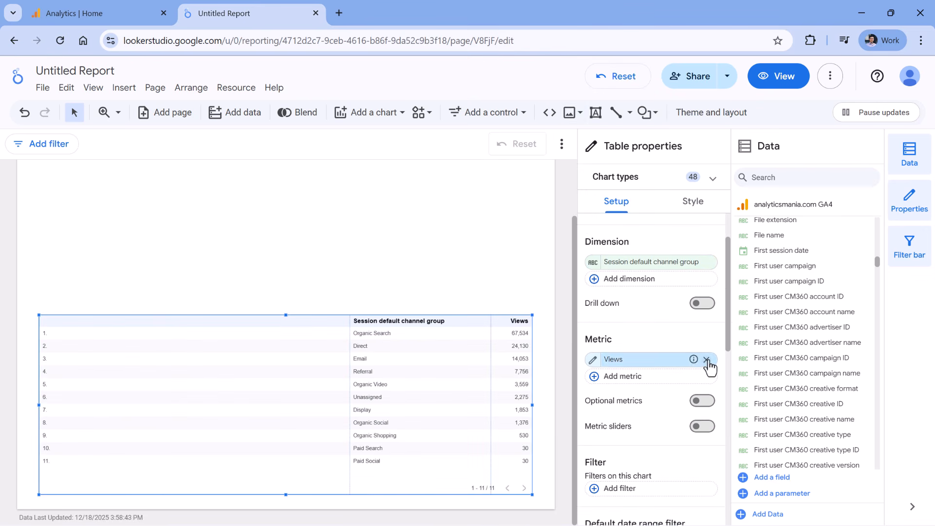
left_click(706, 360)
left_click(631, 362)
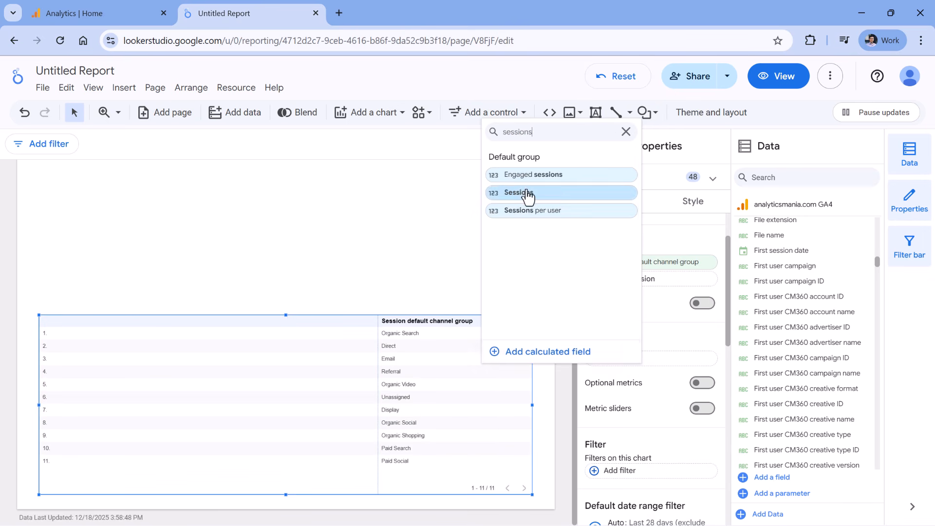
left_click(526, 194)
- Add Total users and Key events as further metrics of the table
left_click(626, 380)
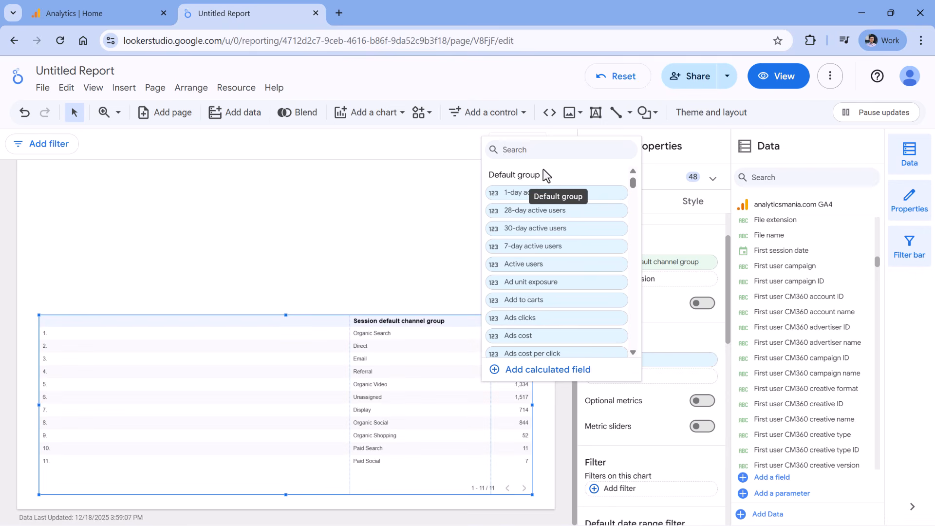
type("total users")
key("Return")
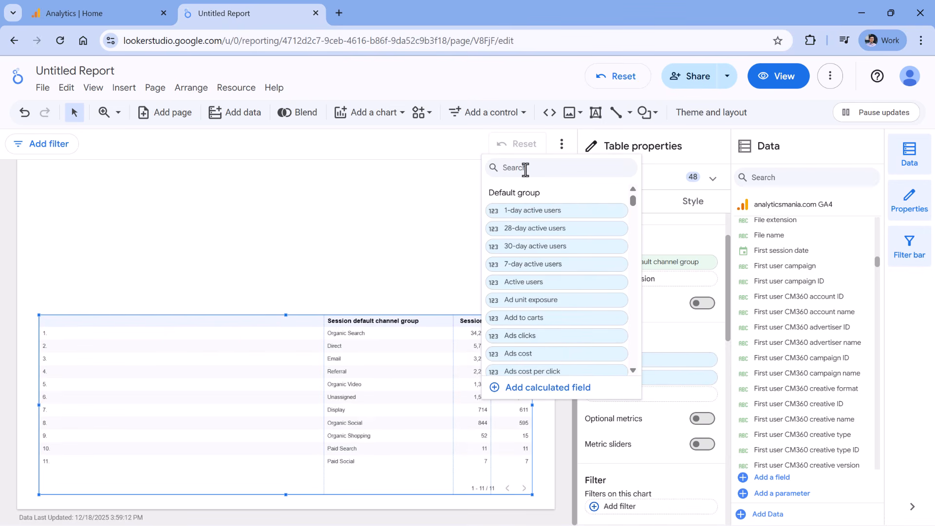
type("key events")
left_click(558, 213)
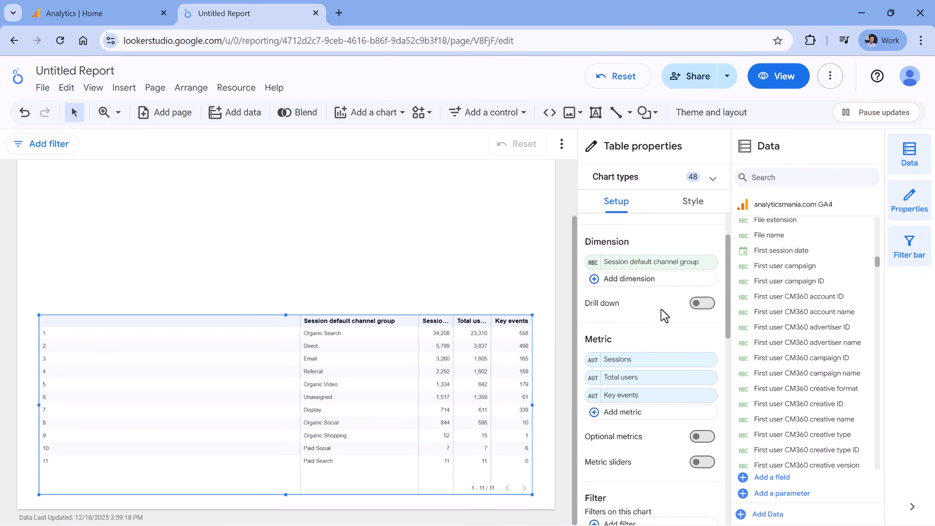
- Add the Ecommerce purchases and Total revenue metrics to the table
left_click(625, 413)
type("purchas")
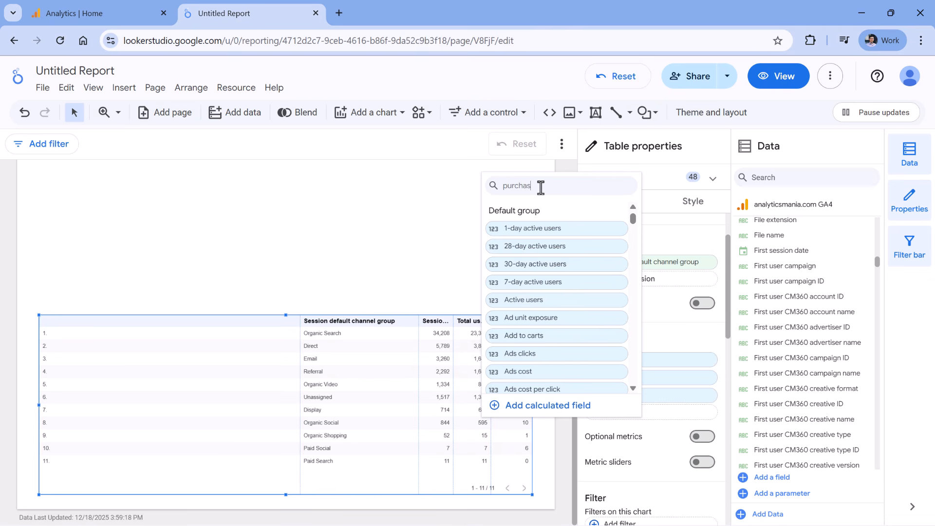
type("e")
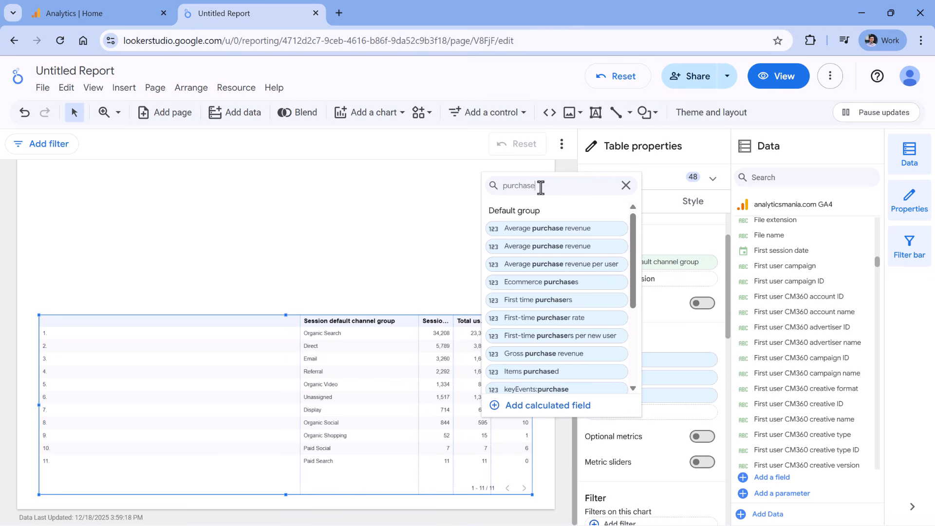
left_click(547, 289)
left_click(626, 434)
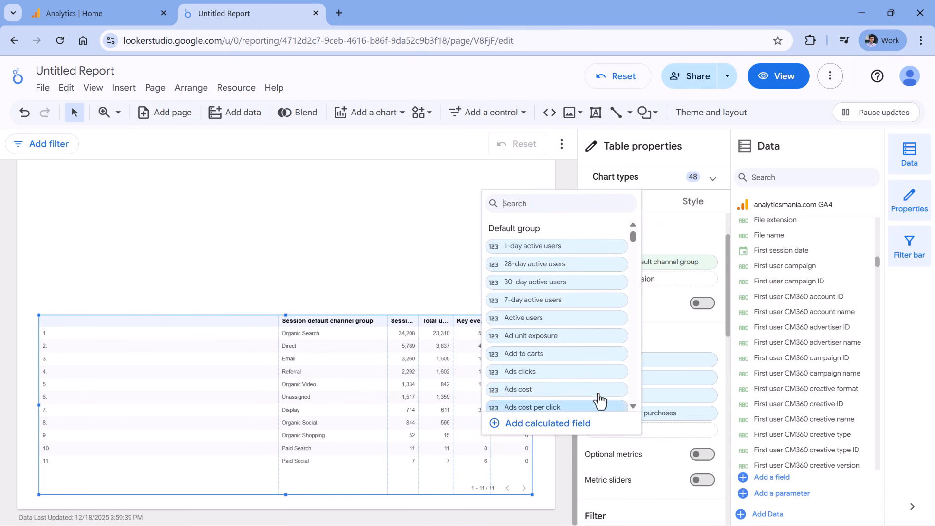
type("revenue")
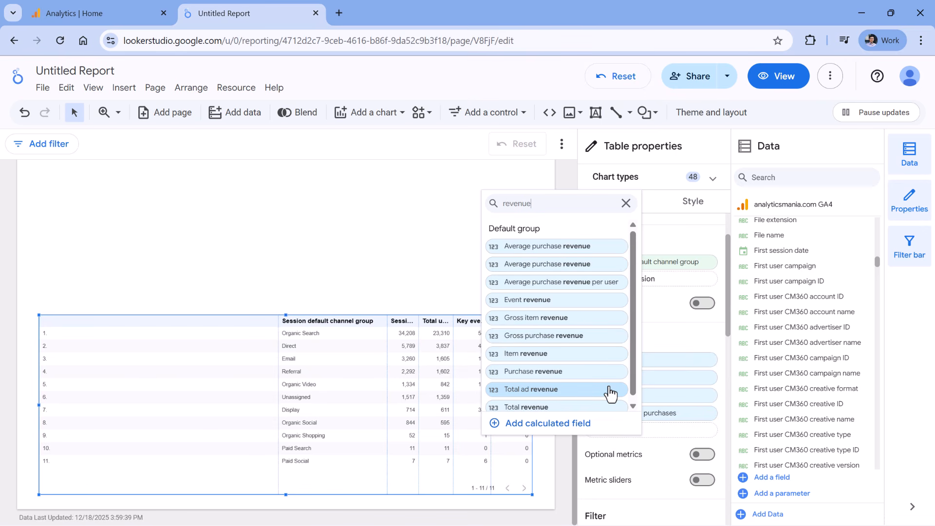
scroll(542, 341, "down", 1)
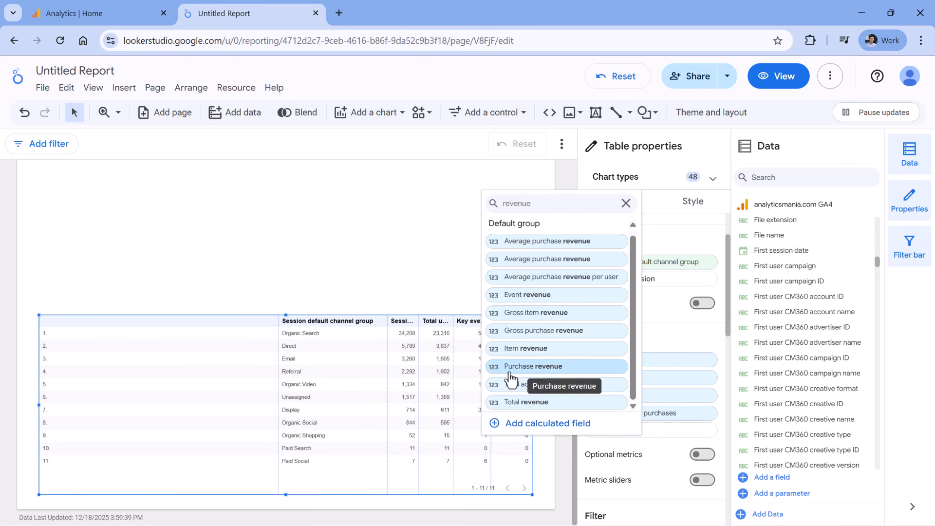
left_click(526, 401)
- Resize the table columns, narrowing the row-number and channel group columns so that all metric headers show in full
left_click_drag(256, 338, 59, 341)
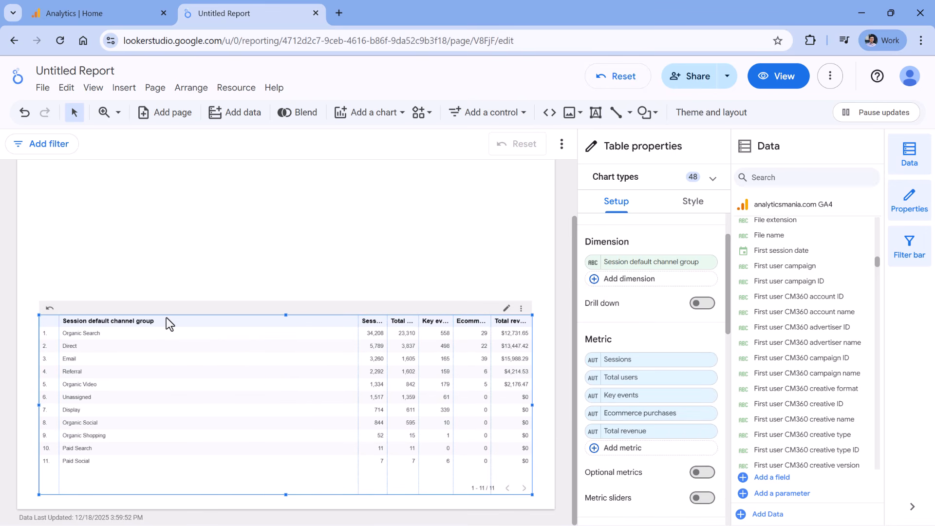
mouse_move(60, 350)
left_mouse_down()
mouse_move(214, 353)
mouse_move(215, 367)
mouse_move(209, 355)
mouse_move(55, 363)
left_mouse_up()
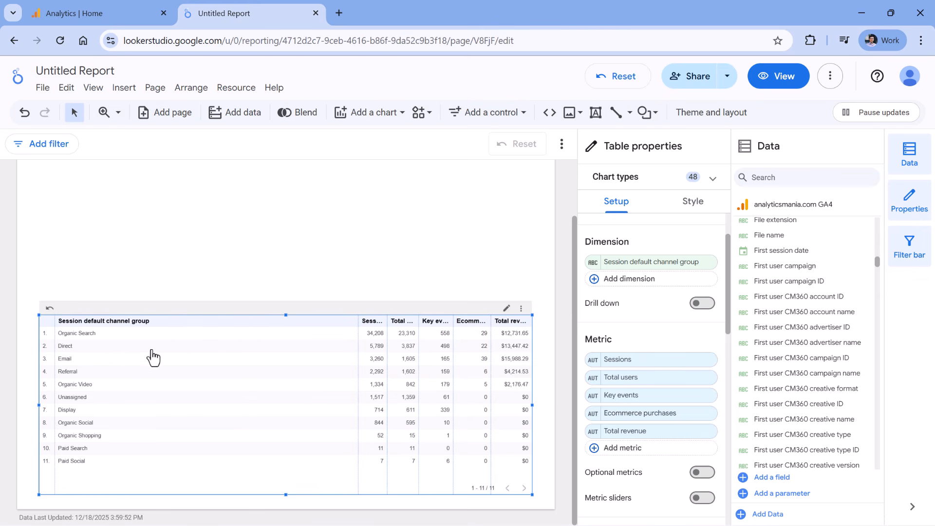
double_click(358, 342)
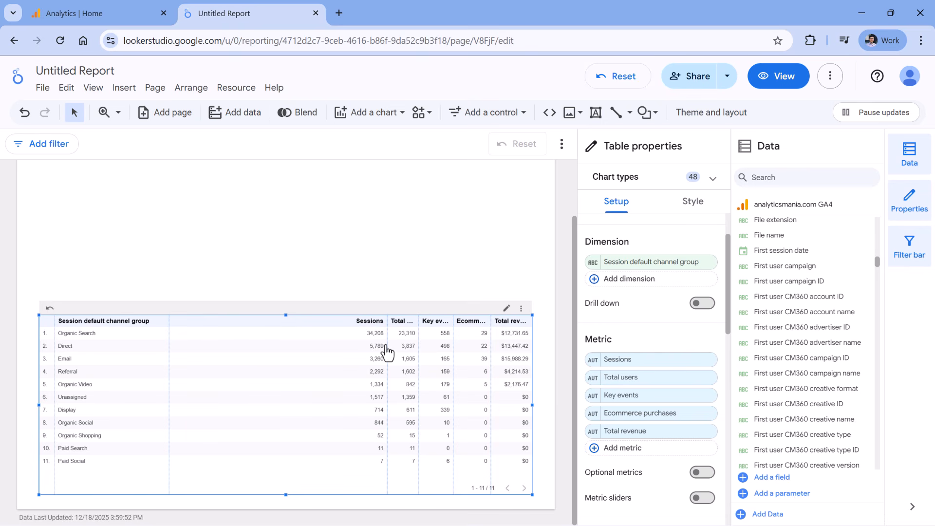
left_click_drag(387, 346, 214, 347)
left_click_drag(419, 347, 265, 347)
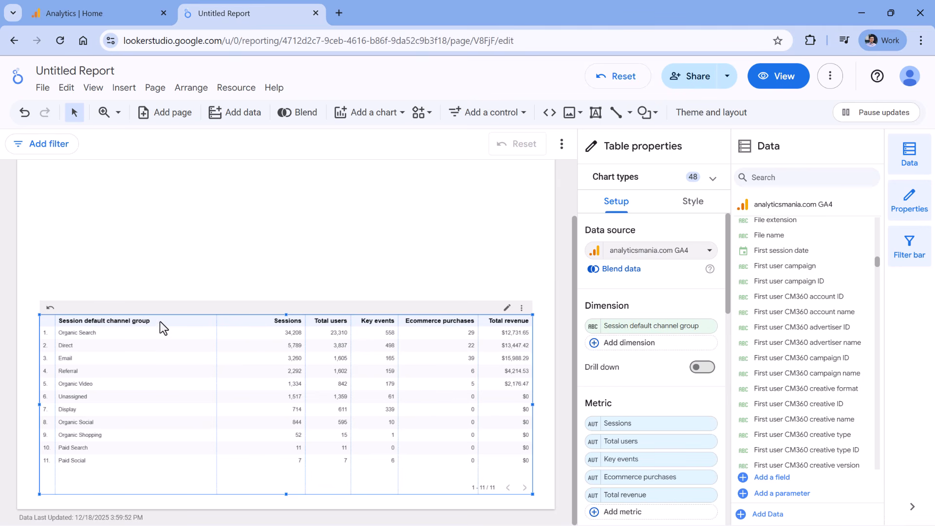
- Review the table's style options, from header fonts and row colors to the table body, border and chart header settings
left_click(690, 214)
scroll(633, 262, "down", 5)
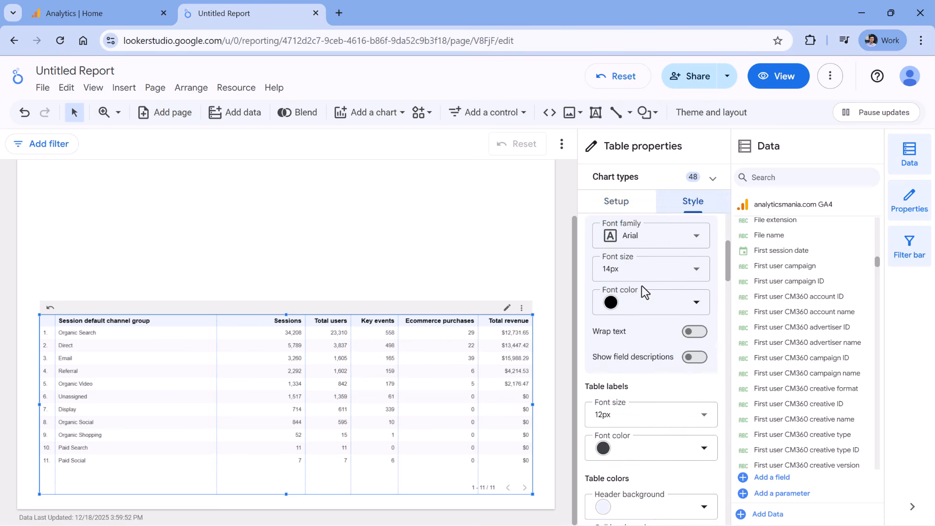
scroll(648, 297, "down", 8)
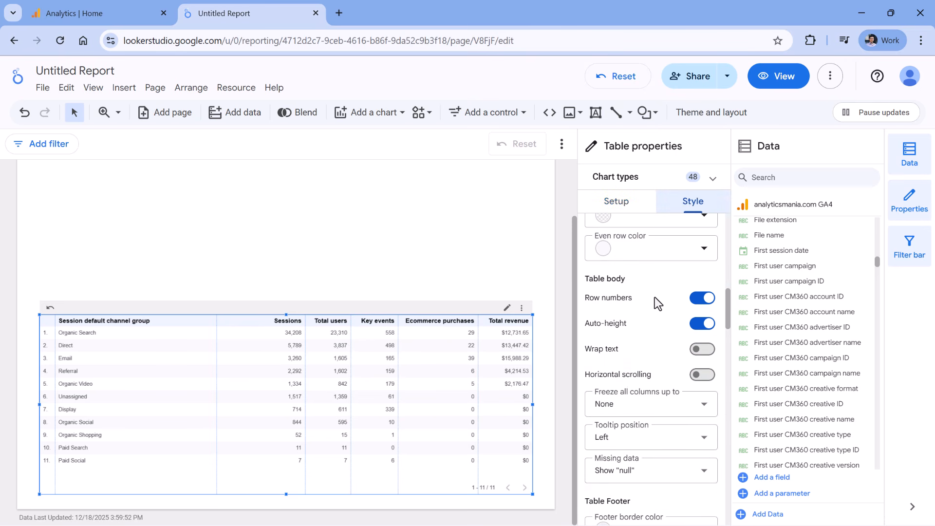
scroll(655, 297, "down", 10)
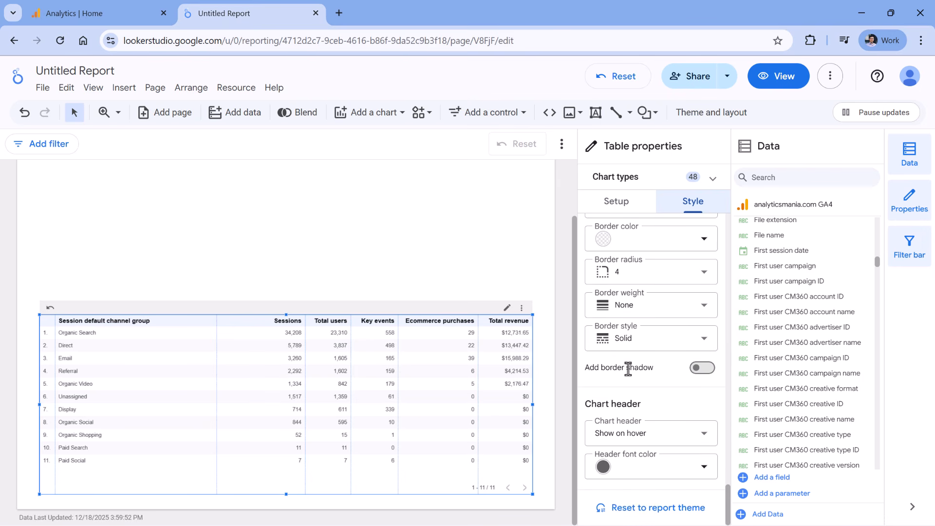
- Add a border shadow to the channel group table
left_click(701, 368)
left_click(528, 284)
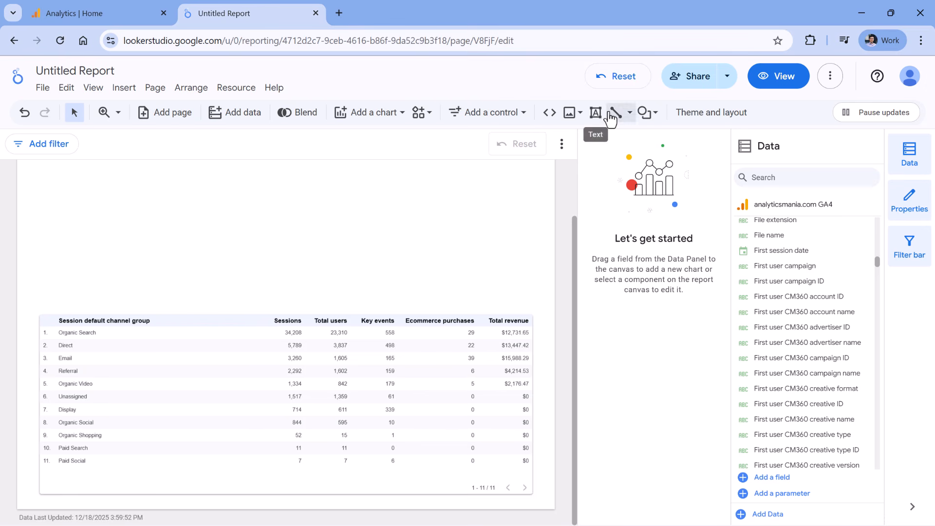
- Add the text "Channel groupings" above the table and format it as a bold heading in font size 23
left_click(596, 113)
left_click(133, 294)
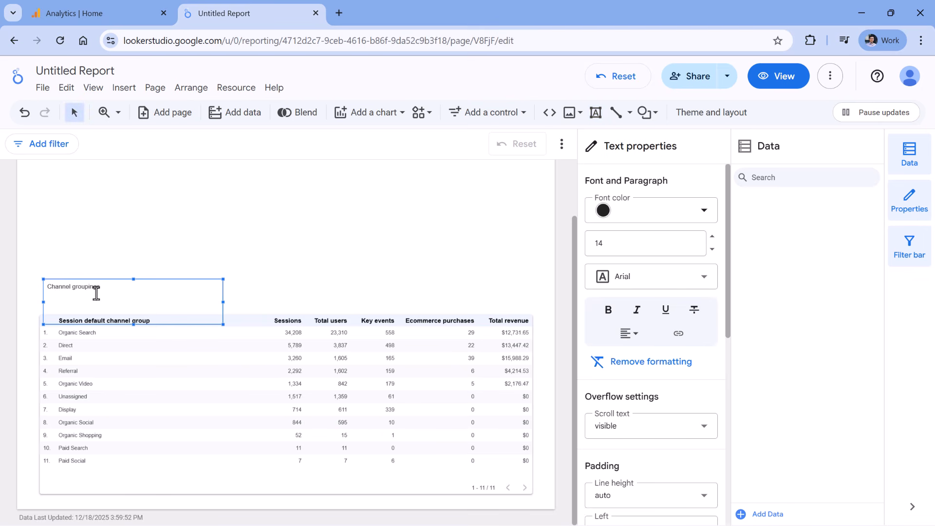
triple_click(91, 288)
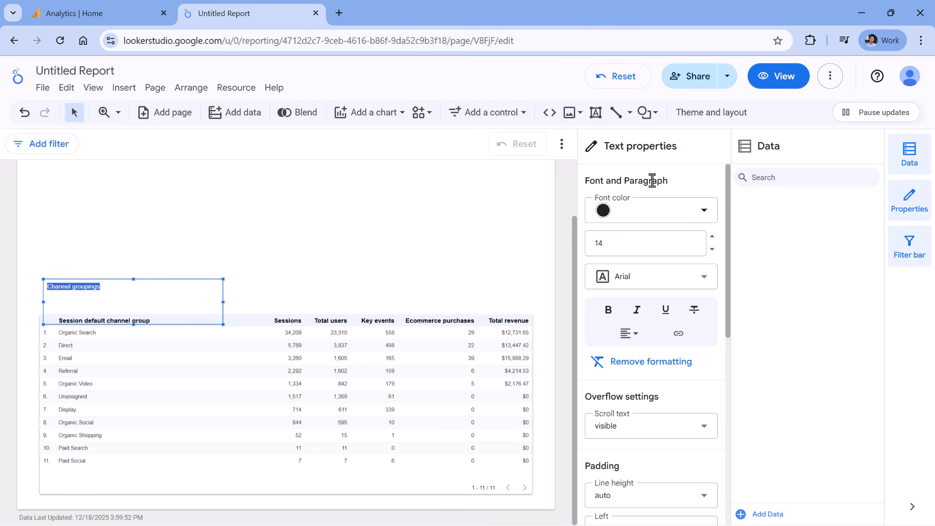
left_click(713, 237)
left_click(712, 237)
left_click(713, 238)
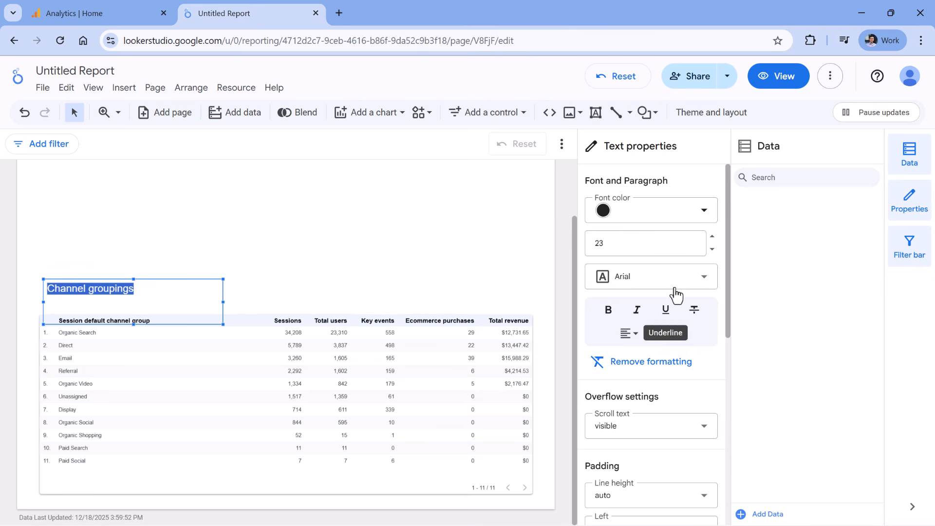
left_click(607, 311)
left_click(312, 260)
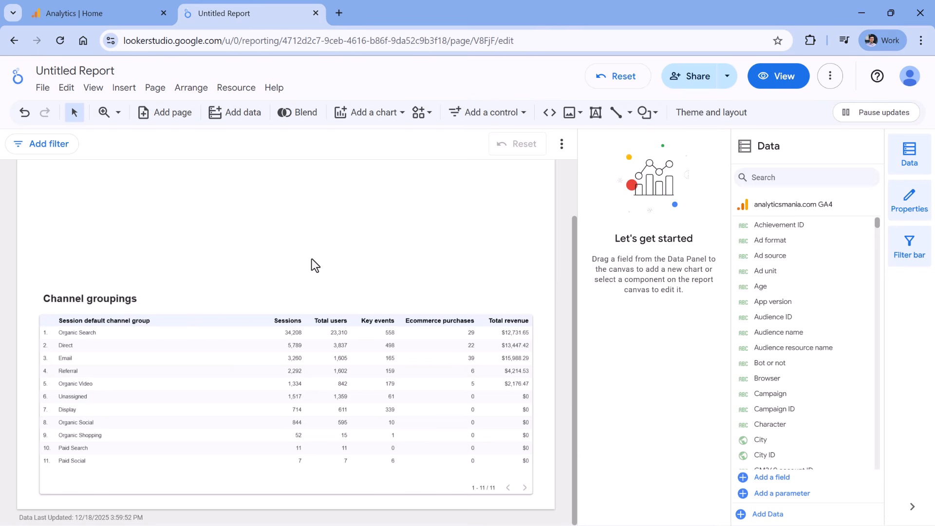
- Draw a rectangle shape in the empty area above the Channel groupings heading and align it with the table's left edge
scroll(259, 278, "up", 1)
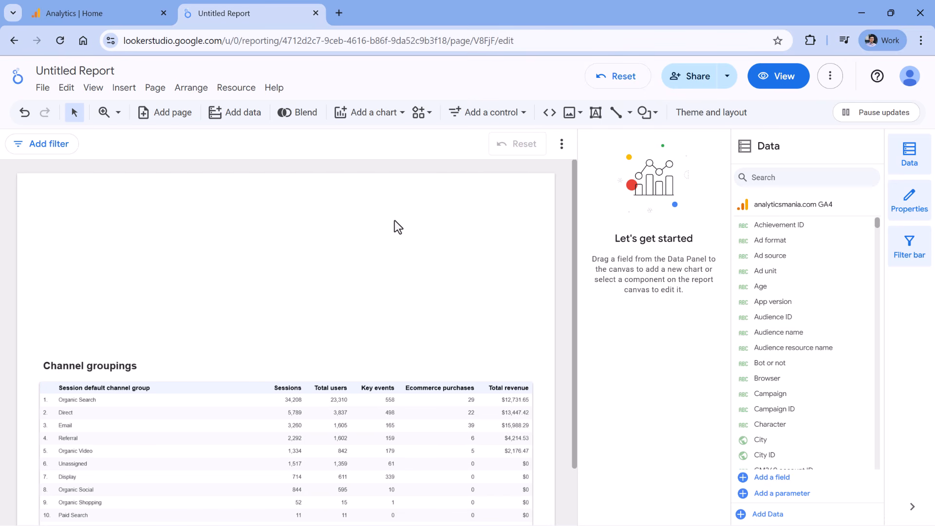
left_click(647, 113)
mouse_move(672, 149)
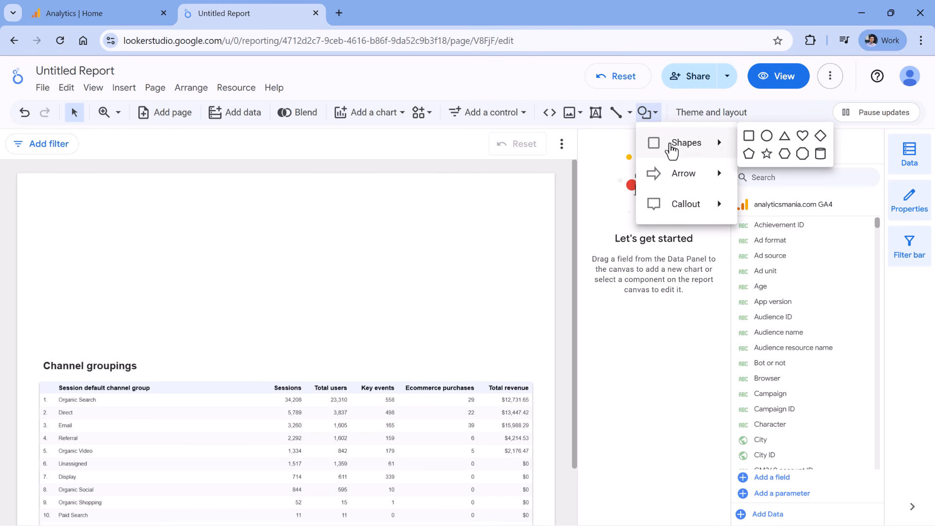
left_click(749, 136)
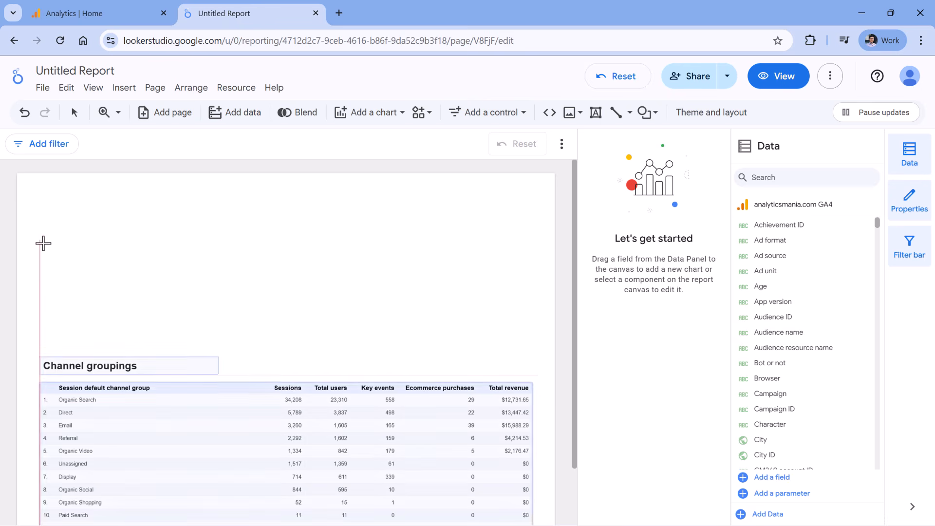
left_click_drag(44, 243, 178, 332)
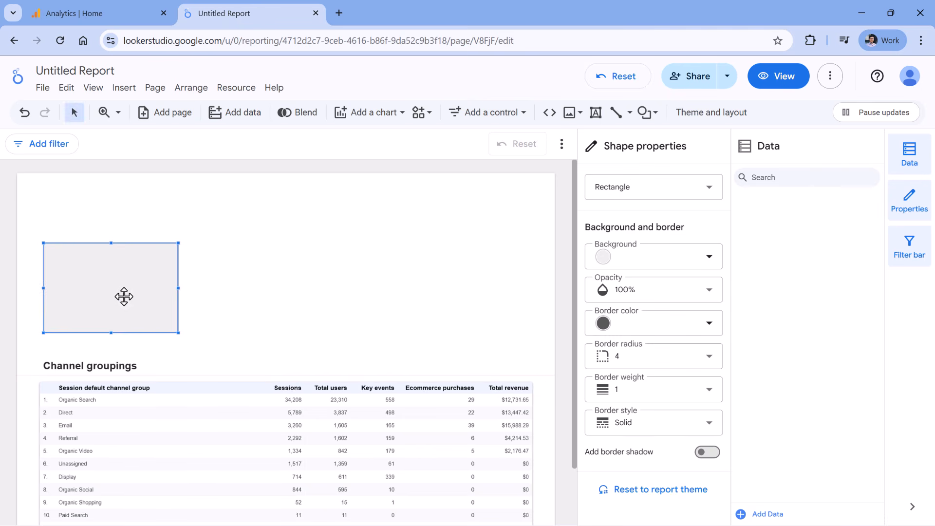
left_click_drag(123, 296, 120, 298)
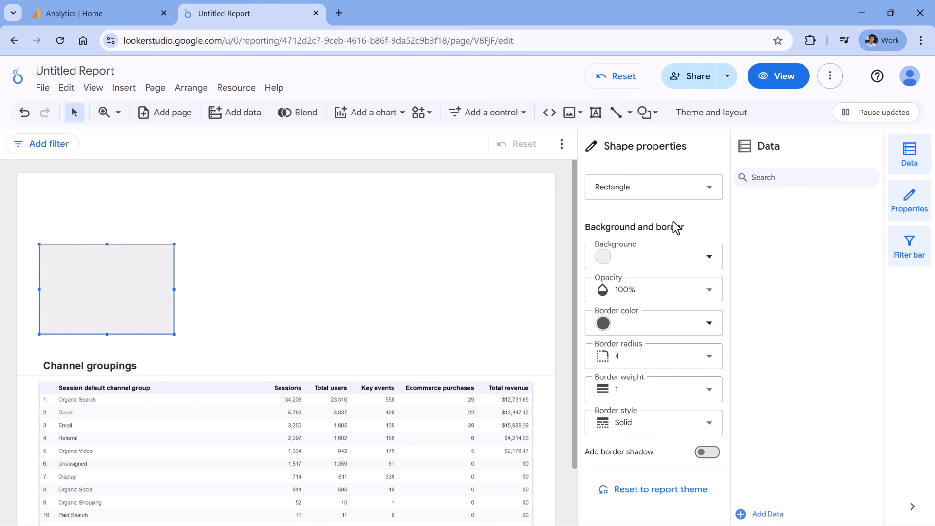
- Place a scorecard chart inside the rectangle and set its primary metric to Total users
left_click(369, 112)
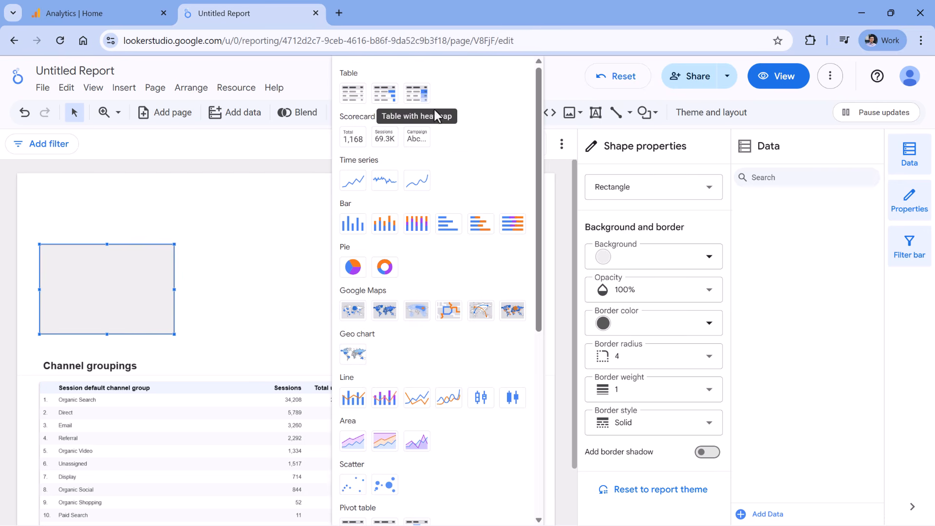
left_click(356, 145)
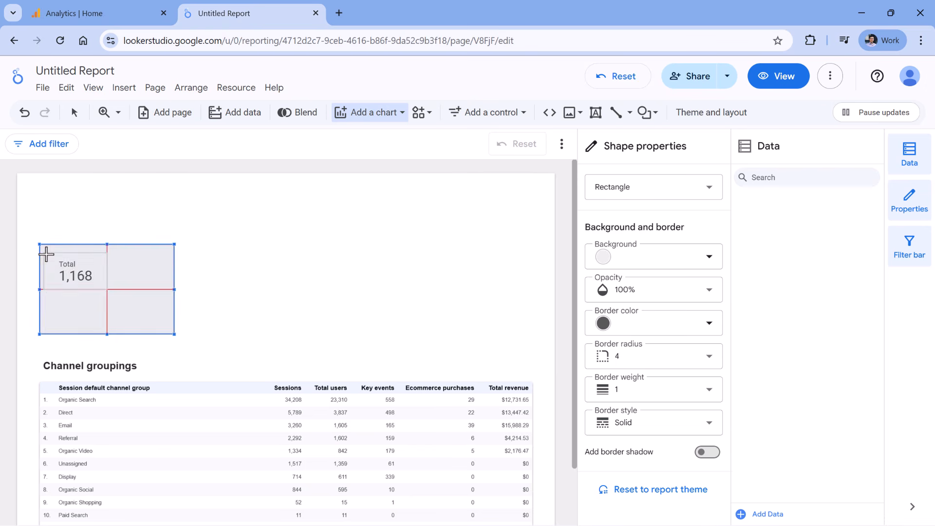
left_click(46, 252)
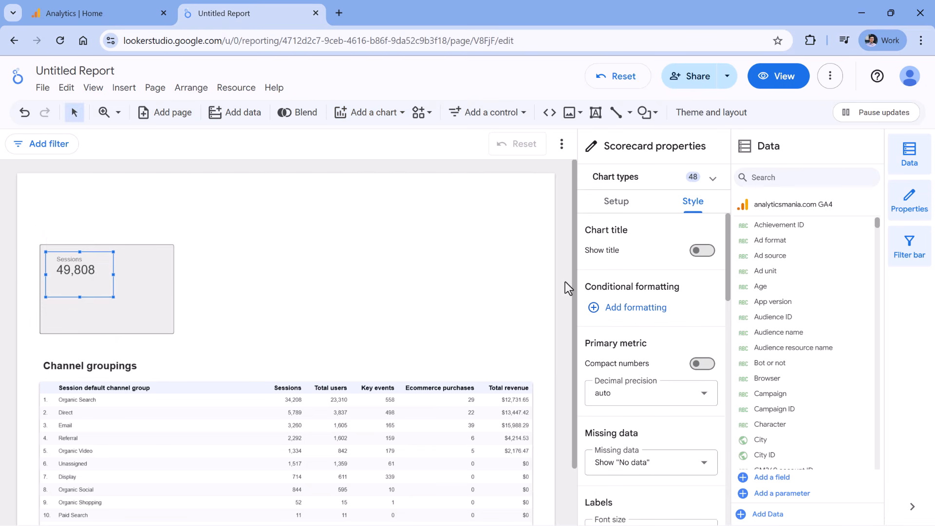
left_click(615, 205)
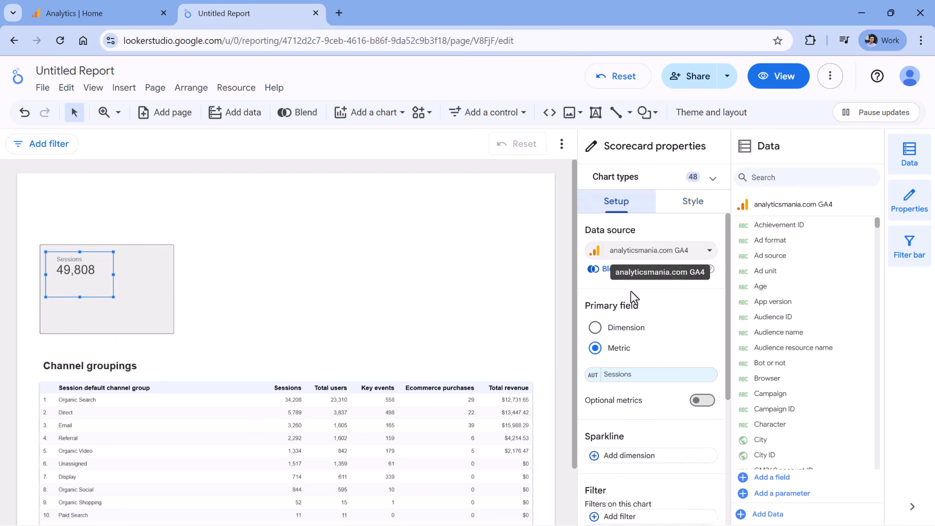
left_click(626, 379)
type("total u")
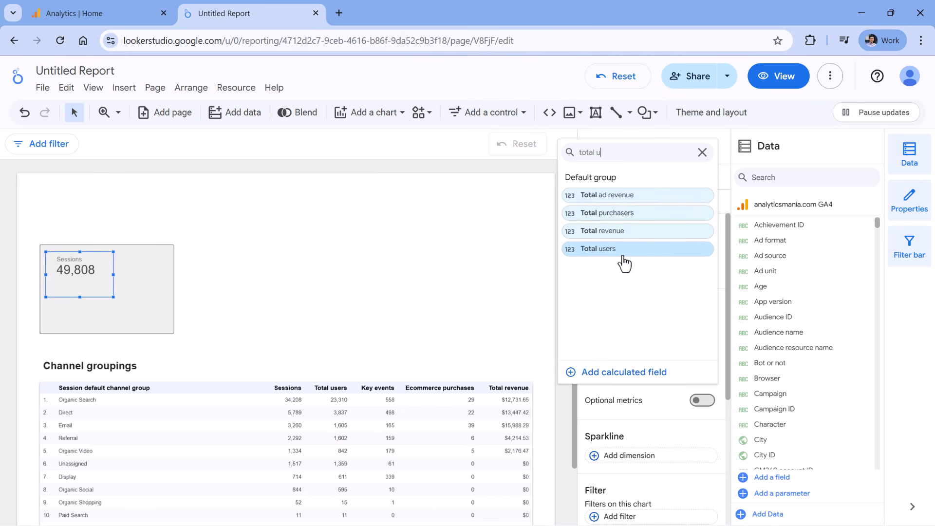
left_click(623, 250)
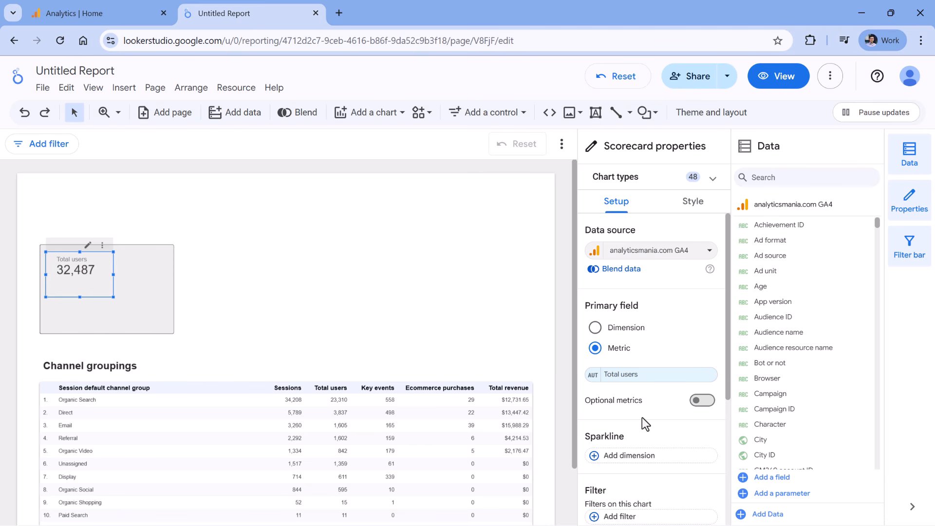
- Add a sparkline by Day to the Total users scorecard and enlarge the scorecard to nearly fill the rectangle
scroll(628, 340, "down", 3)
scroll(620, 319, "up", 3)
scroll(623, 326, "down", 3)
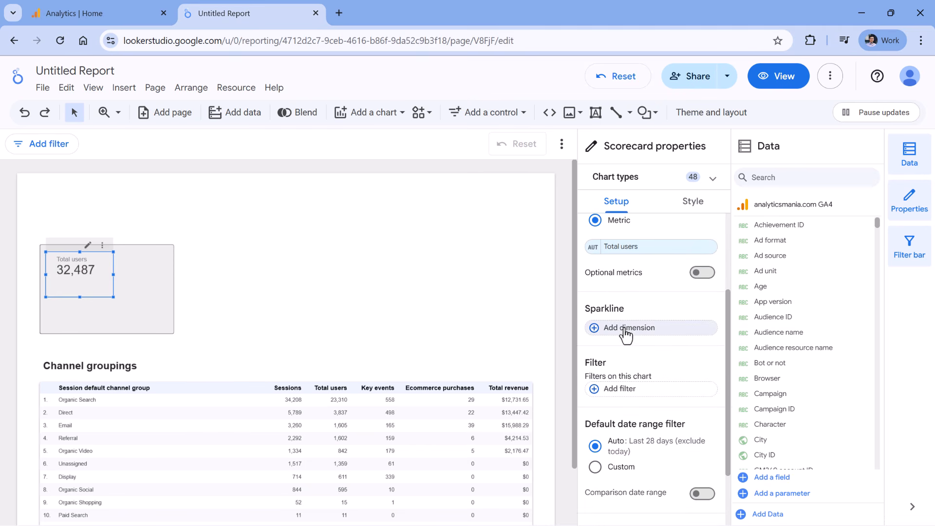
left_click(626, 329)
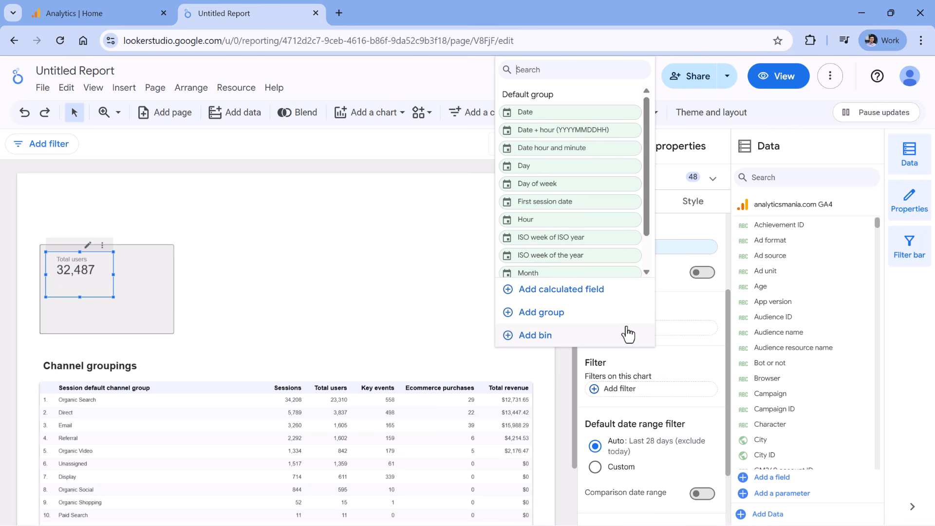
left_click(530, 166)
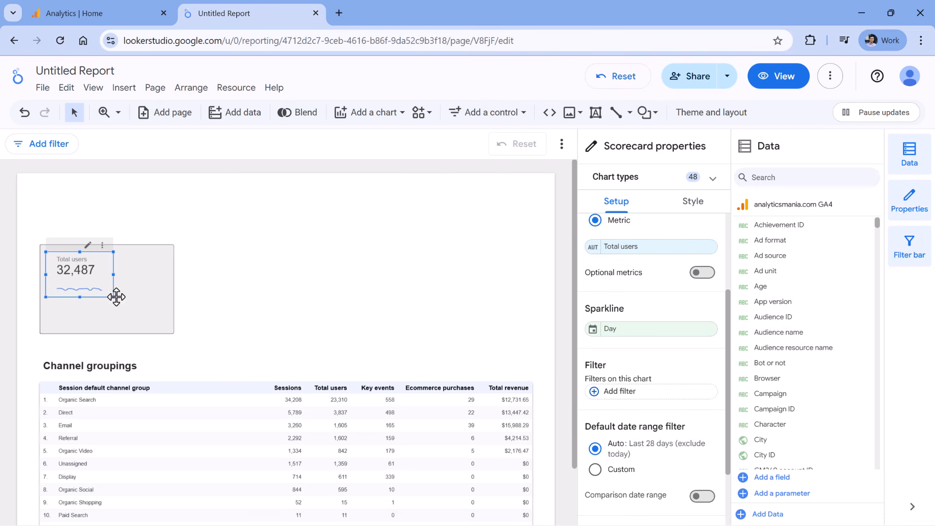
left_click_drag(112, 298, 167, 324)
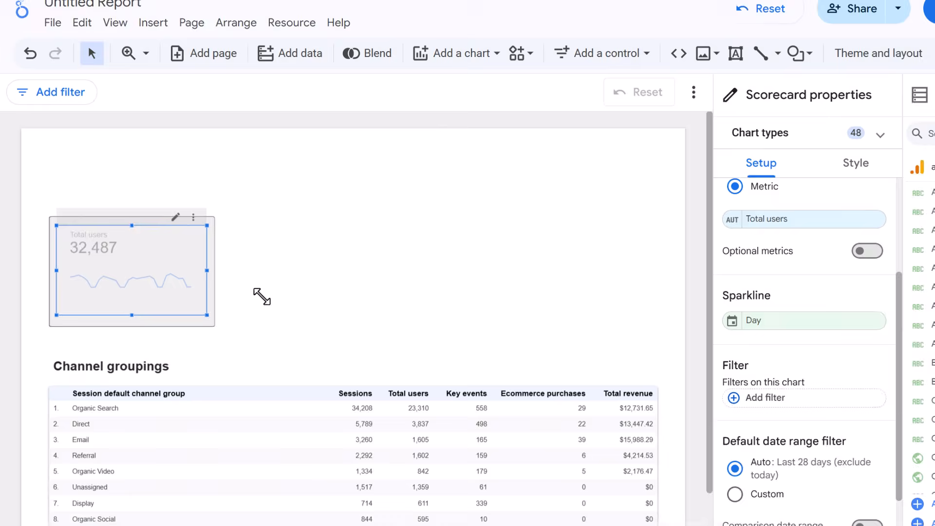
left_click(262, 296)
- Turn on the scorecard's comparison date range and set it to Previous period
left_click(96, 247)
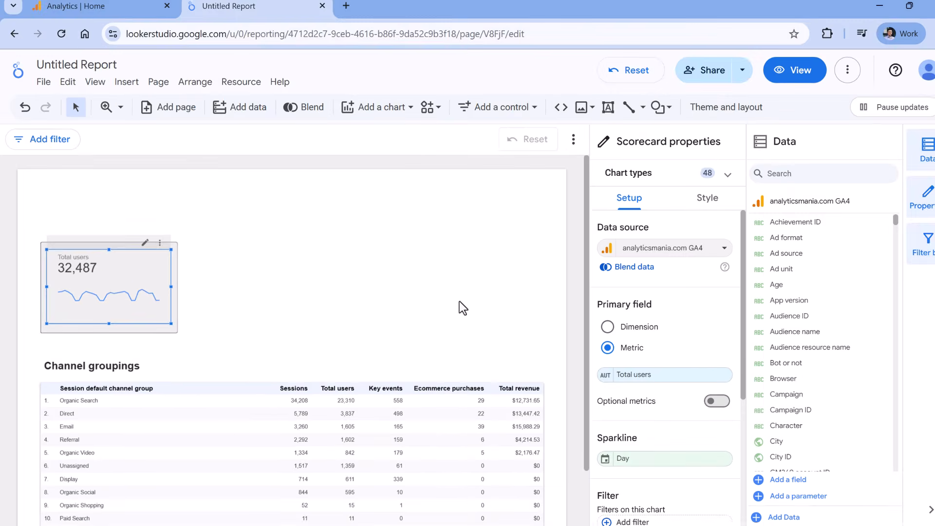
scroll(892, 278, "down", 3)
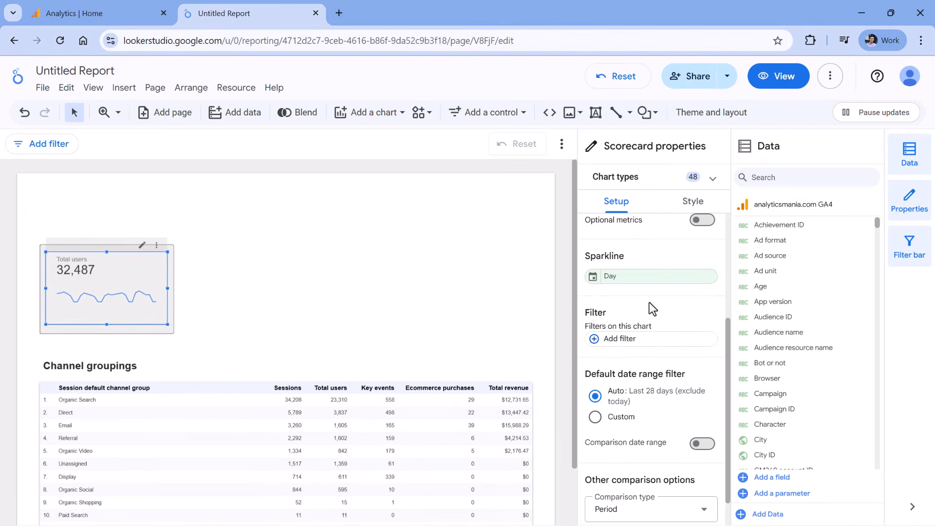
scroll(649, 302, "down", 1)
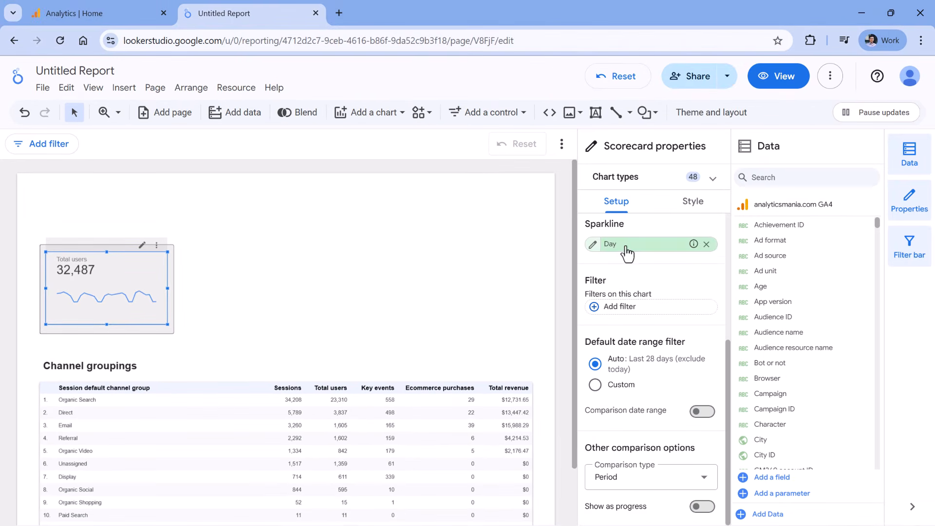
left_click(696, 411)
left_click(641, 384)
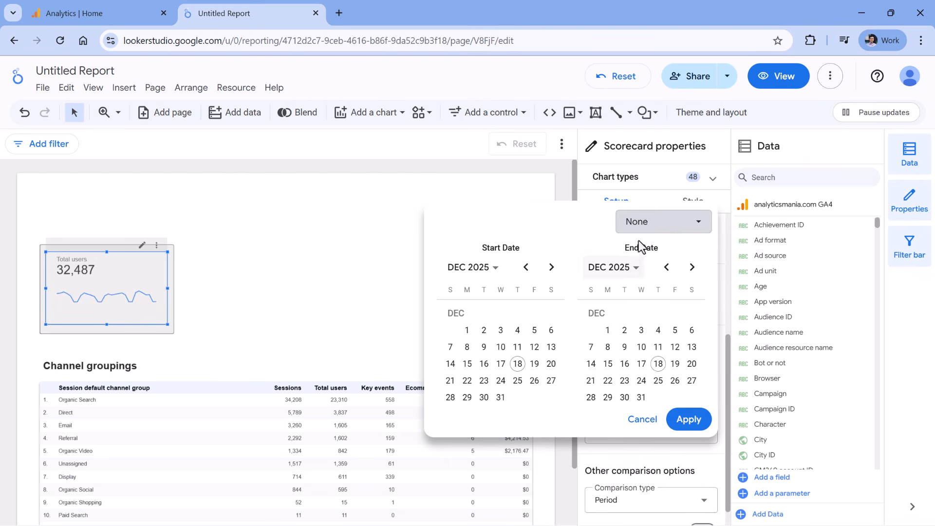
left_click(665, 223)
left_click(660, 285)
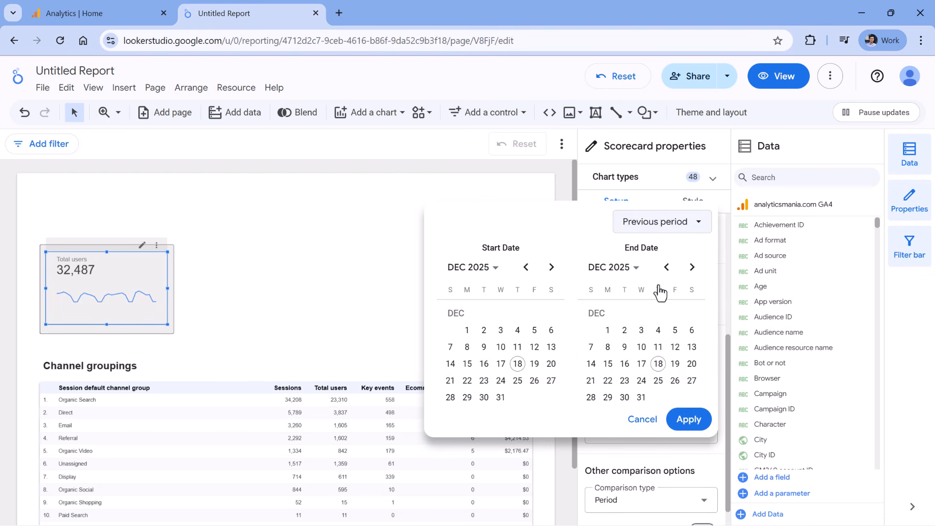
left_click(672, 409)
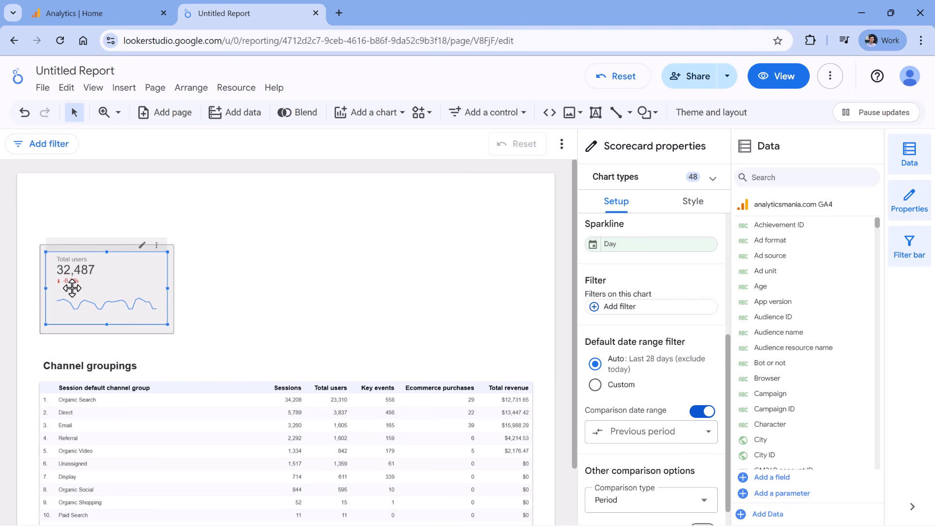
- Reposition the Total users scorecard, shrink the rectangle behind it to a closer fit, and lower the scorecard's upper edge
left_click(171, 287)
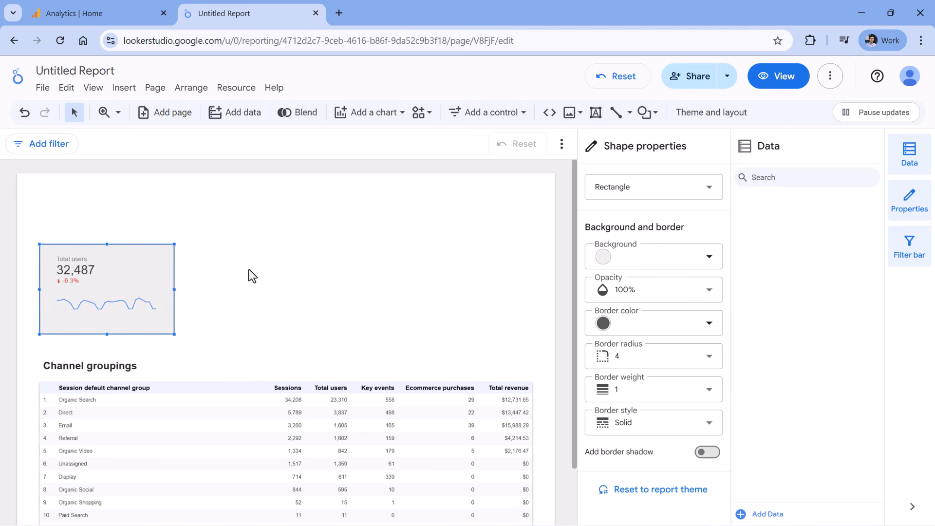
left_click(73, 284)
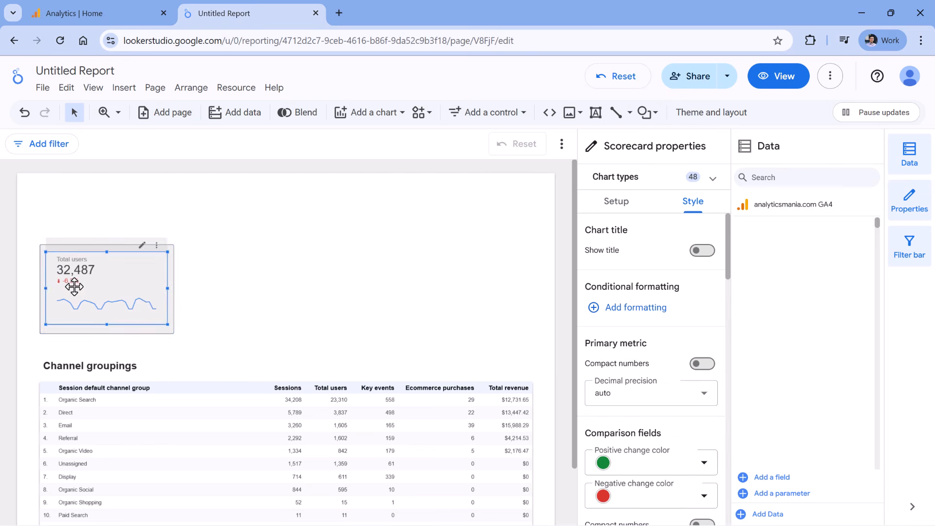
left_click_drag(73, 284, 69, 271)
left_click(165, 332)
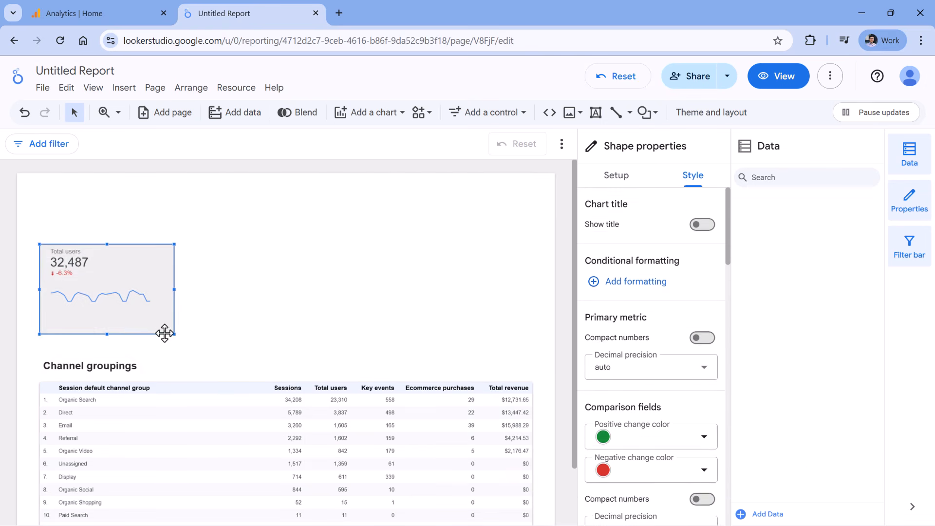
left_click_drag(171, 334, 161, 322)
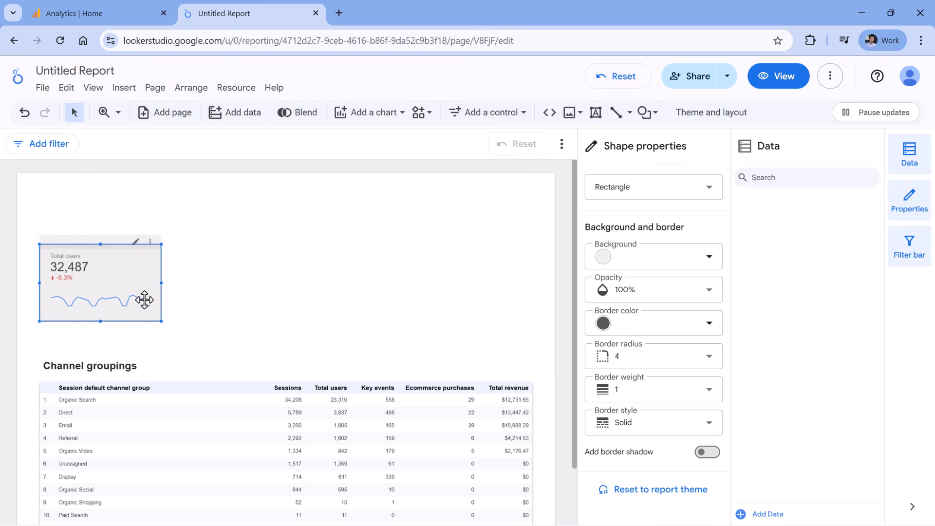
left_click(133, 260)
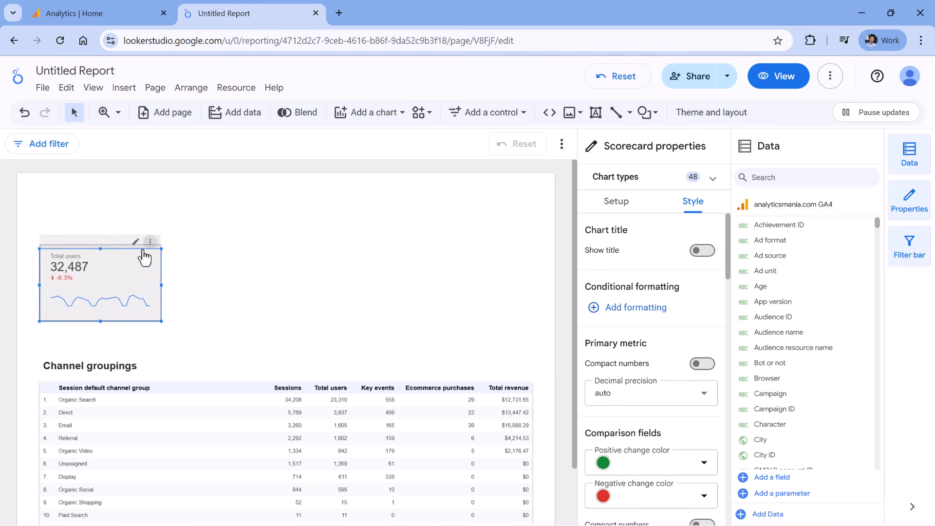
left_click(149, 243)
- Add a border shadow to the rectangle behind the Total users scorecard
left_click(125, 251)
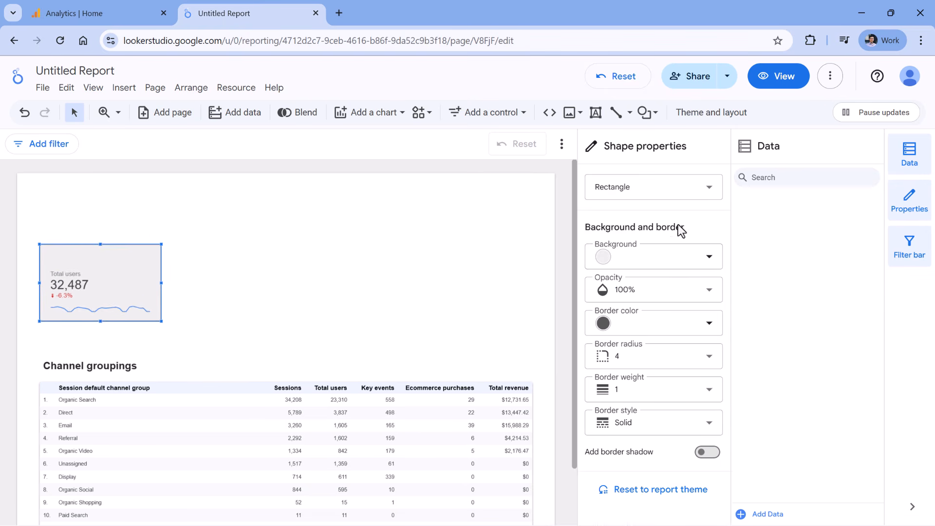
left_click(701, 452)
left_click(370, 290)
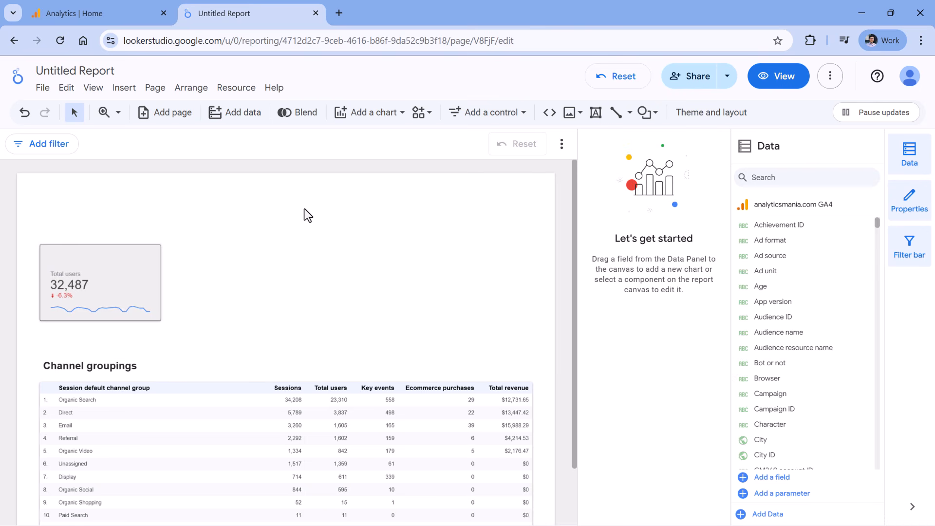
left_click(95, 246)
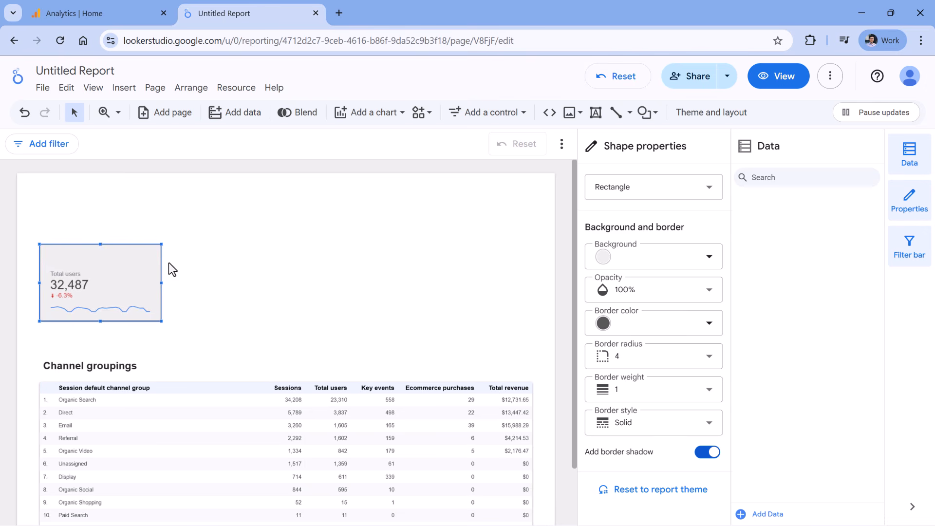
left_click(291, 231)
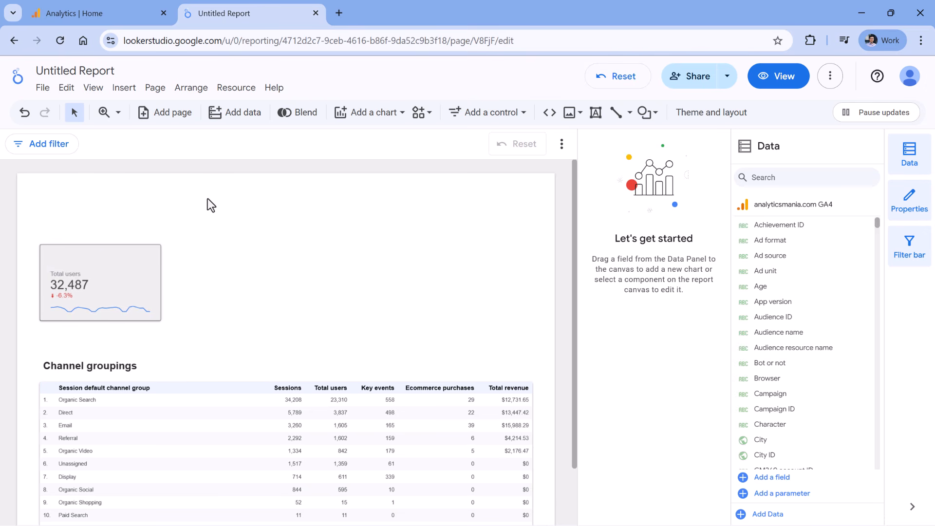
- Customize the report theme by setting the report background color to light grey
left_click(712, 117)
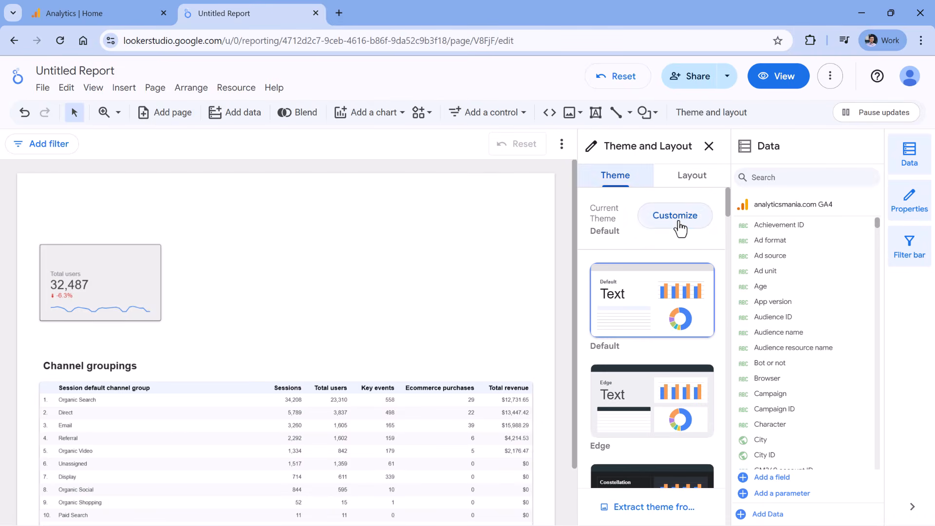
left_click(679, 223)
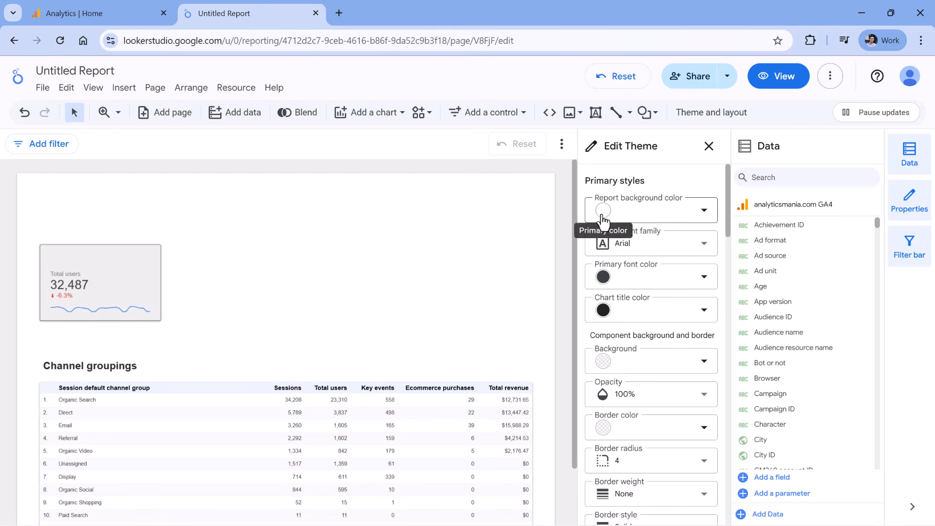
left_click(701, 217)
left_click(646, 342)
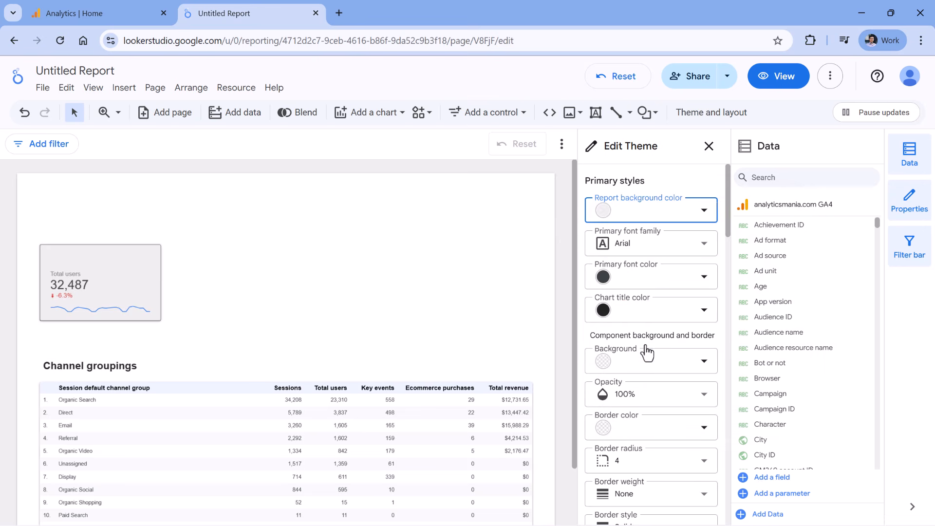
- Set the background of the rectangle behind the Total users scorecard to white
left_click(133, 244)
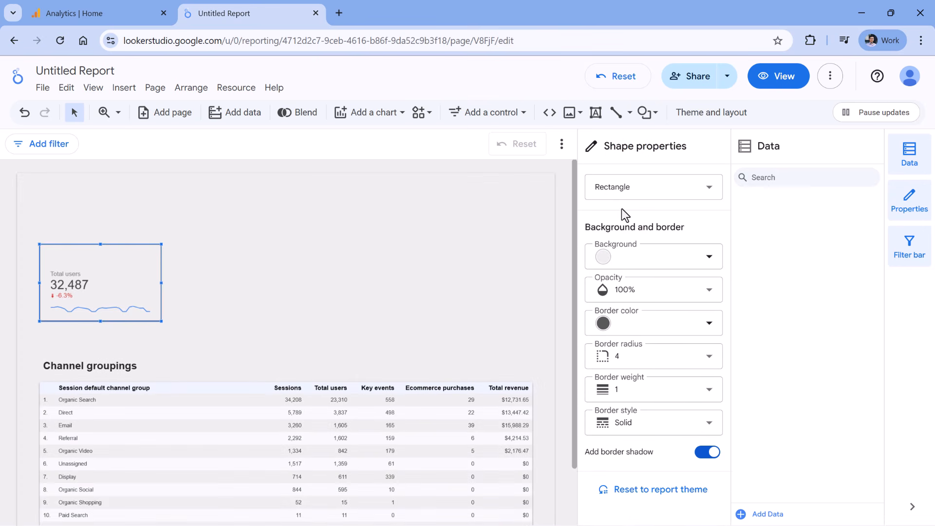
left_click(640, 263)
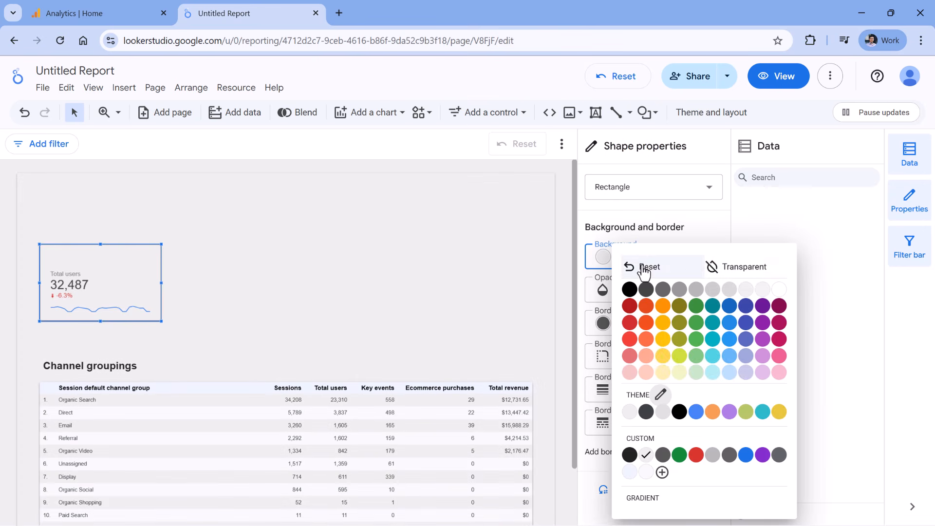
left_click(779, 289)
left_click(427, 280)
- Extend the Total users scorecard's upper edge upward so it nearly fills the white rectangle
left_click(66, 265)
left_click(60, 271)
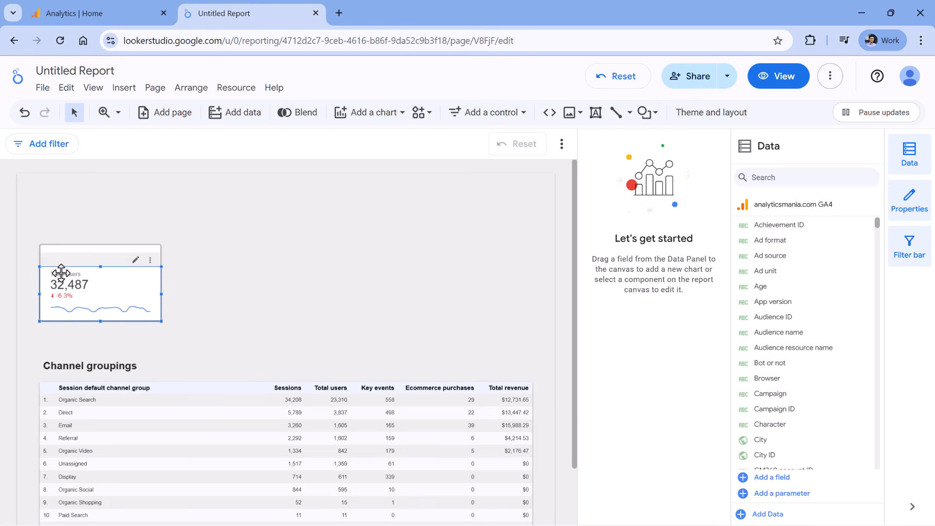
left_click_drag(99, 266, 100, 248)
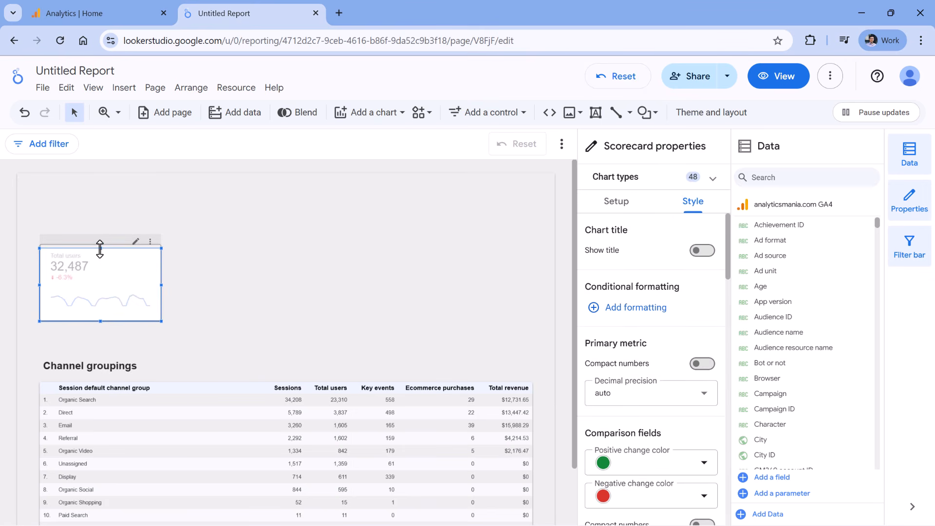
left_click(280, 244)
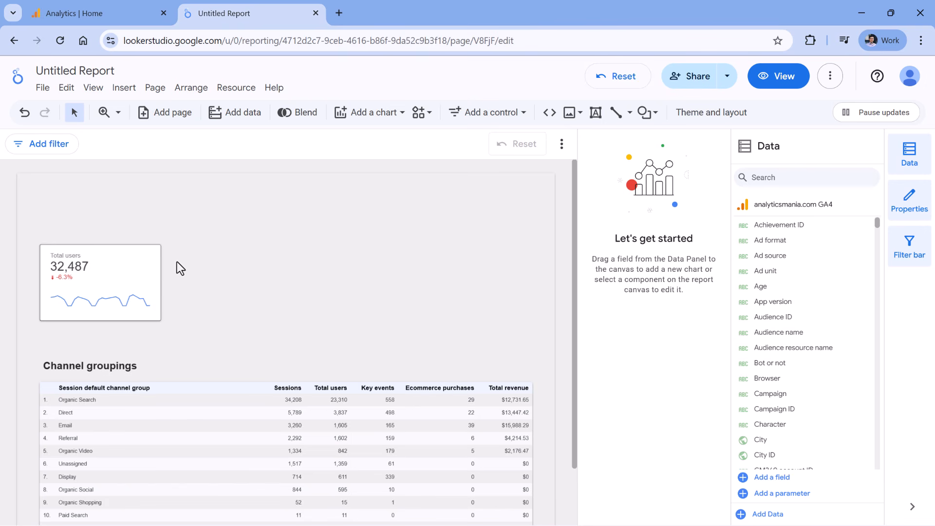
- Duplicate the Total users scorecard together with its rectangle and place the copy directly to the right of the original
left_click(102, 278)
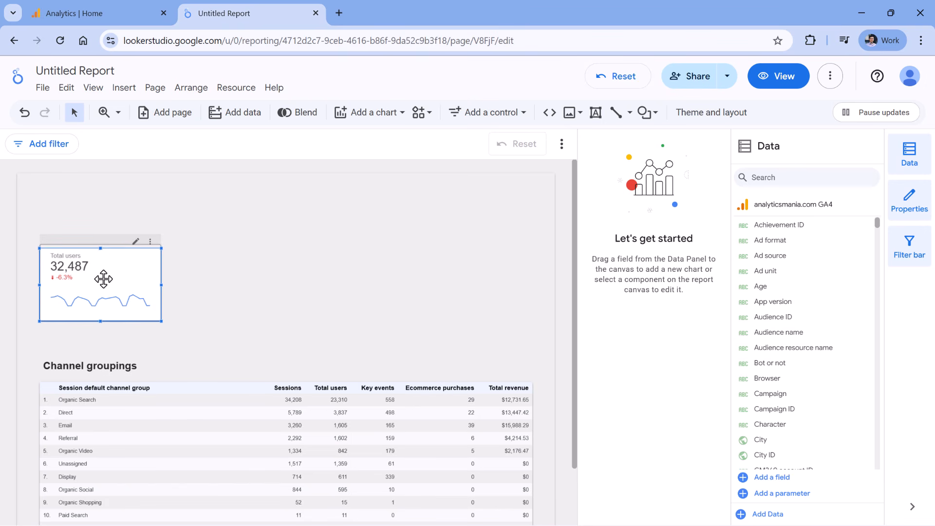
left_click(186, 288)
left_click_drag(178, 277, 142, 287)
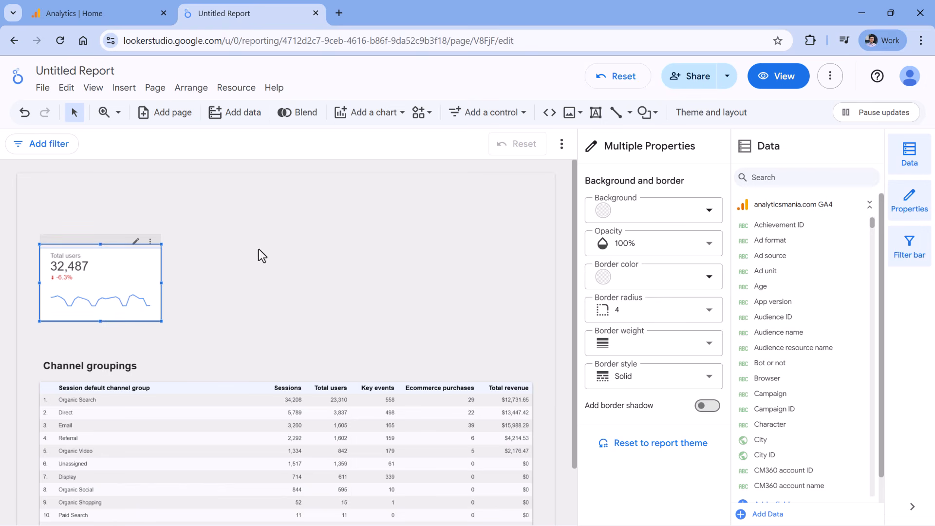
key("ctrl+v")
left_click_drag(165, 240, 283, 231)
left_click(238, 218)
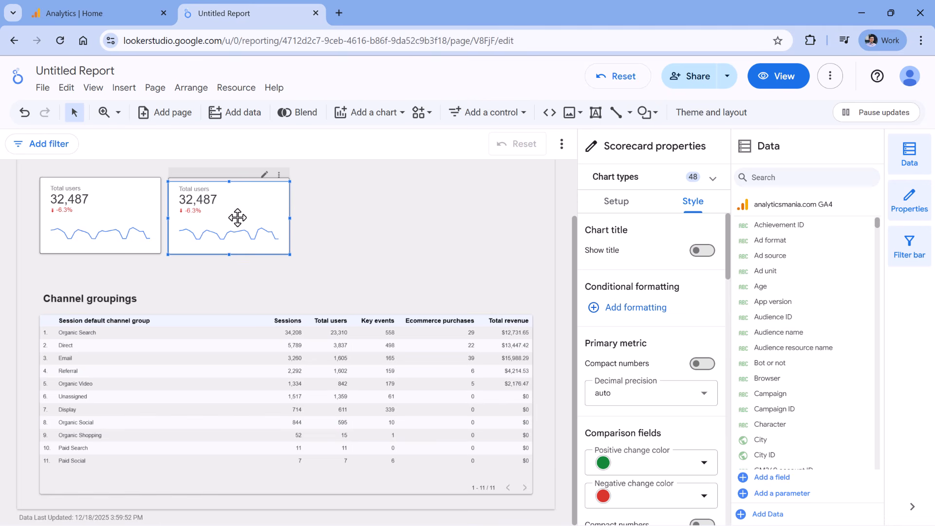
scroll(335, 232, "up", 2)
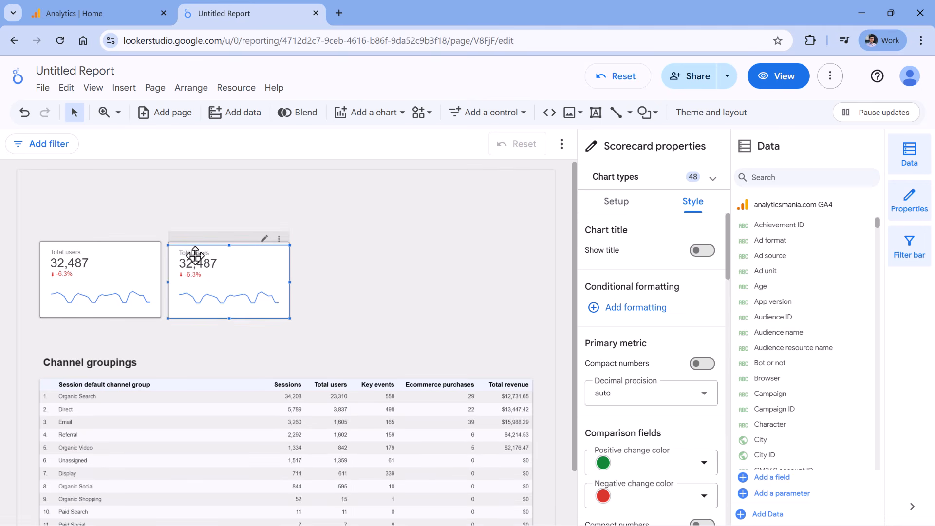
- Change the primary metric of the second scorecard to Sessions
left_click(196, 227)
left_click(194, 263)
left_click(614, 202)
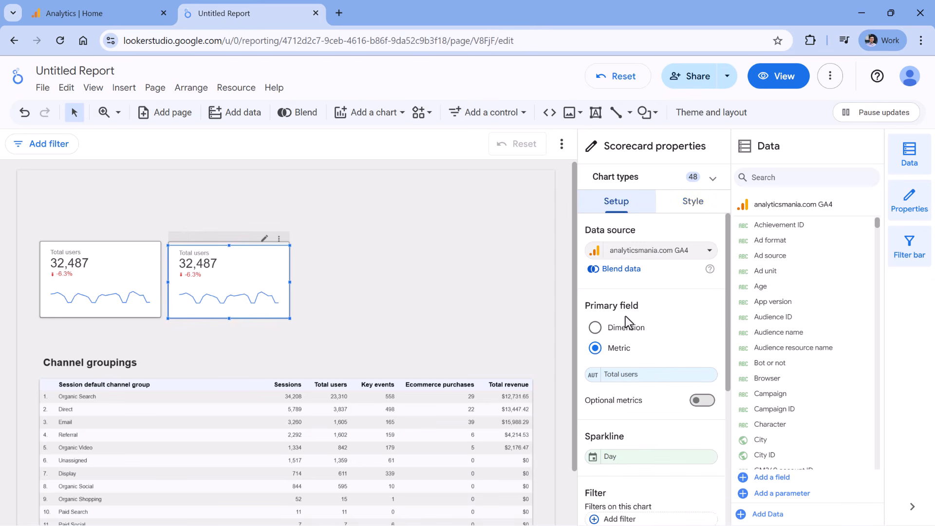
left_click(639, 384)
type("sessions")
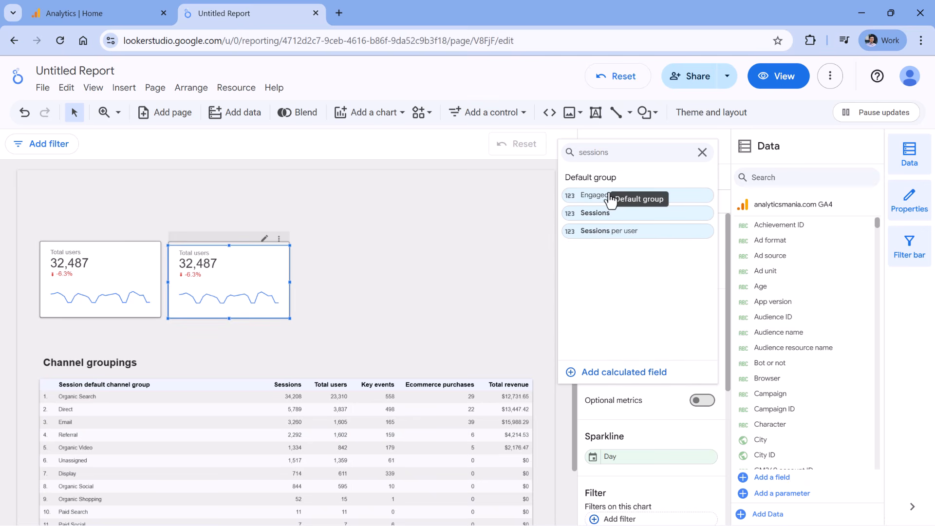
left_click(601, 212)
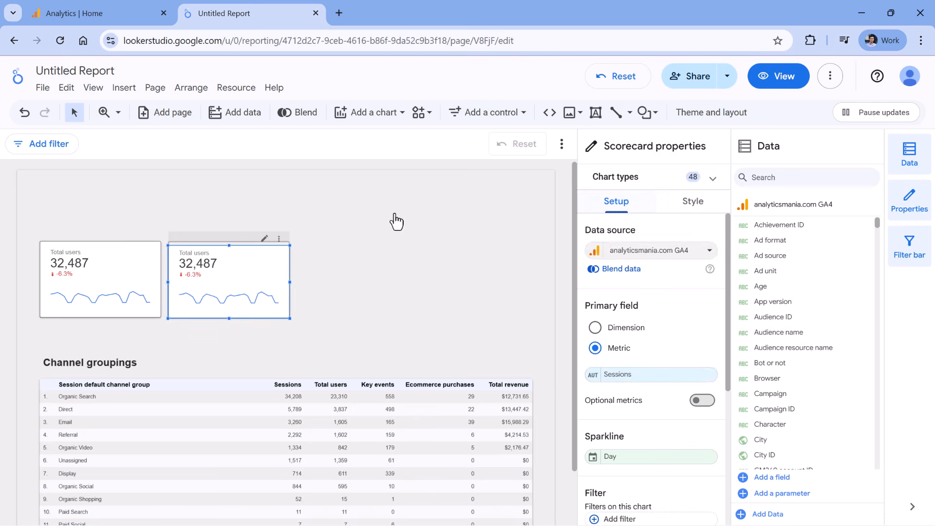
left_click(396, 219)
- Duplicate the Sessions scorecard with its rectangle and place the copy as the third card in the row
left_click(254, 252)
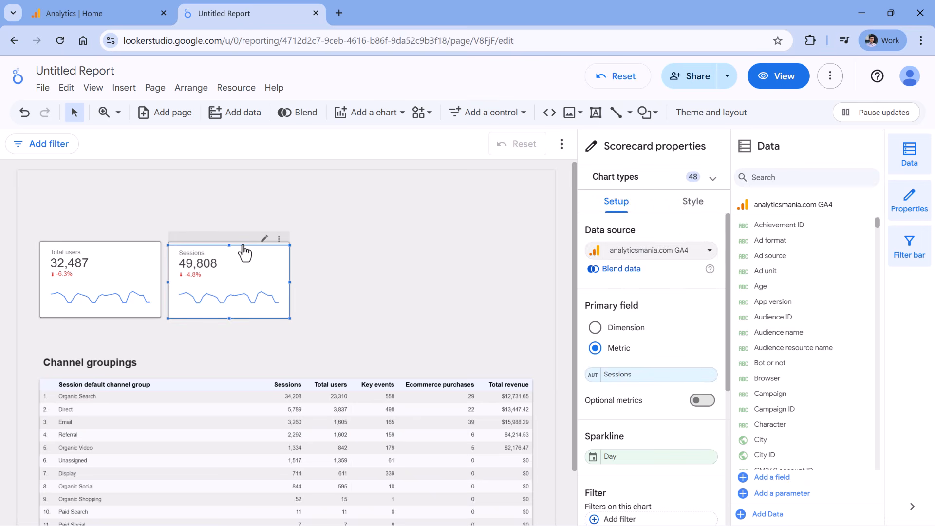
key("ctrl+v")
left_click_drag(210, 238, 339, 223)
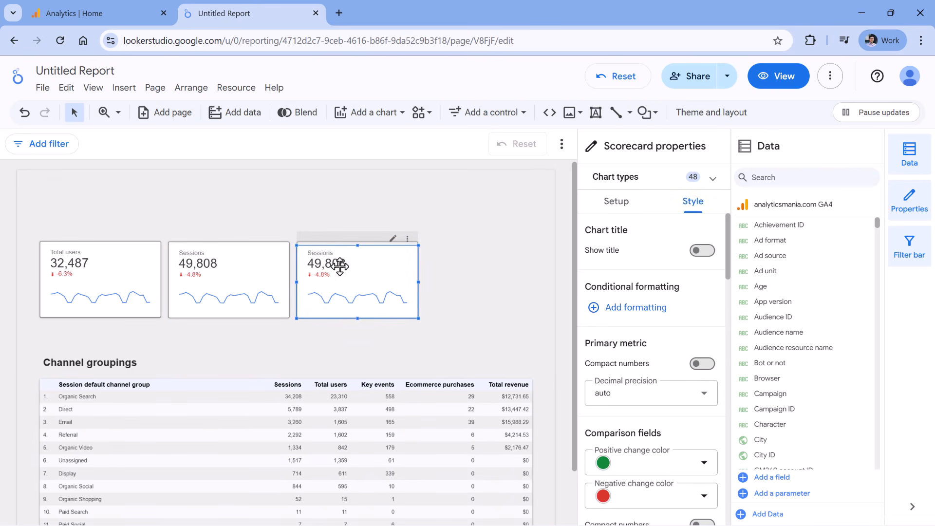
left_click(343, 222)
- Change the primary metric of the third scorecard to Ecommerce purchases
left_click(340, 265)
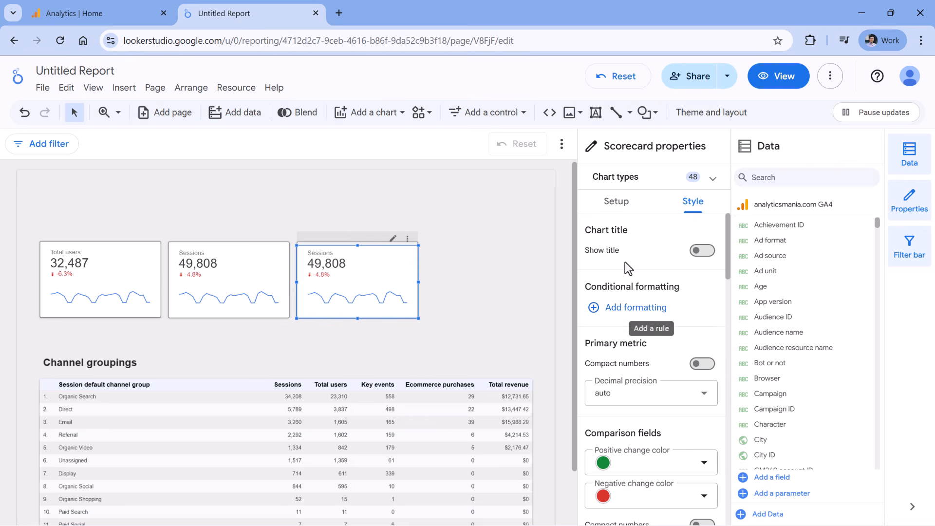
left_click(617, 202)
left_click(632, 373)
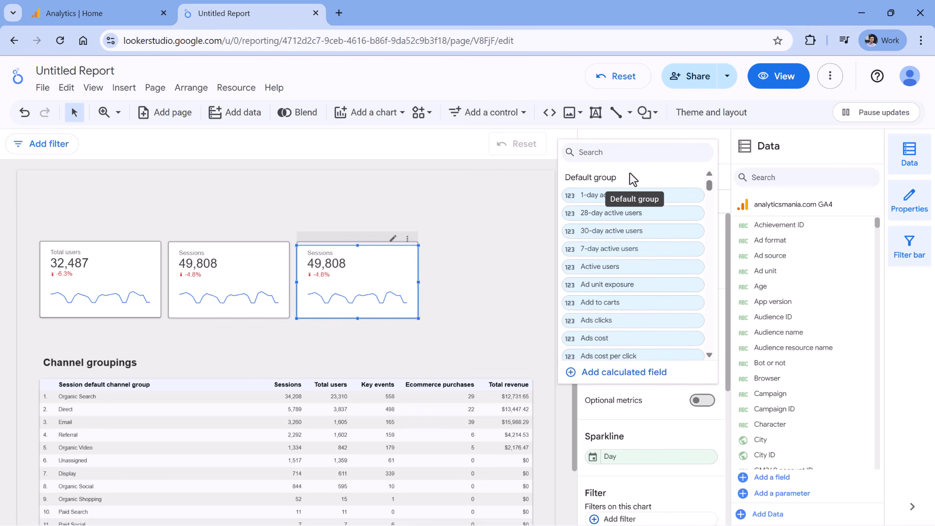
type("ecommerce pur")
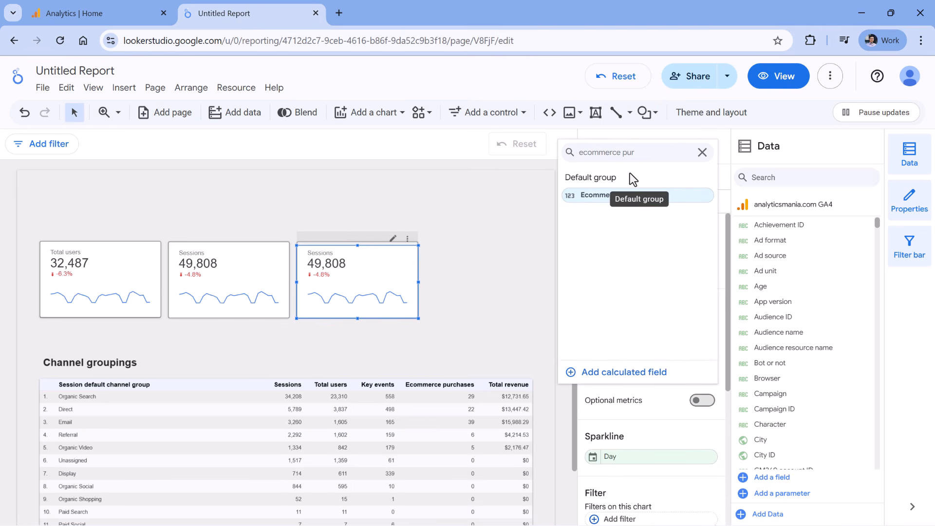
left_click(609, 196)
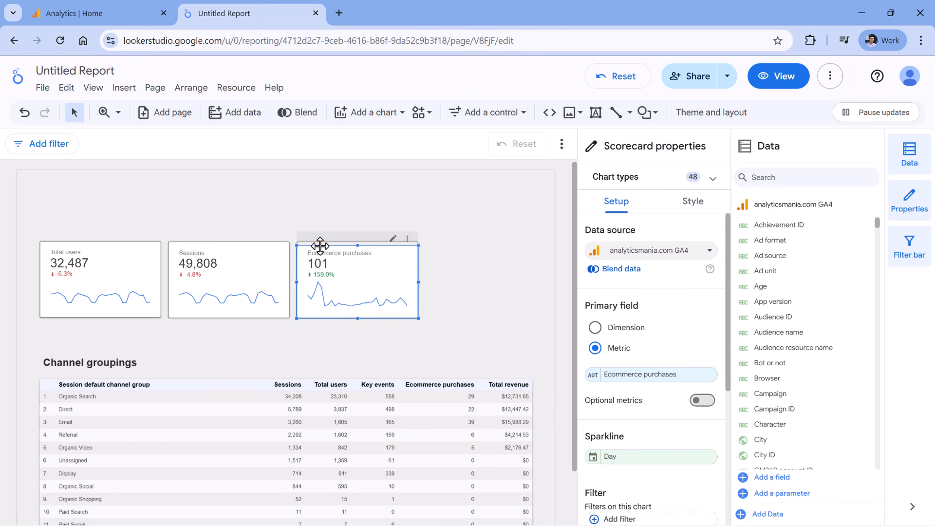
- Duplicate the Ecommerce purchases scorecard with its rectangle and place the copy as the fourth card in the row
left_click_drag(461, 350, 455, 230)
scroll(323, 246, "down", 2)
key("ctrl+c")
key("ctrl+v")
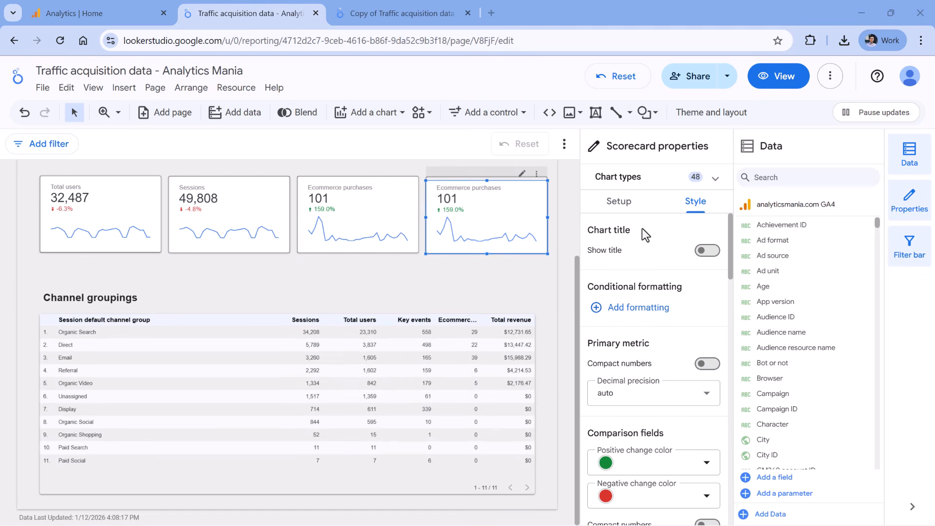
- Change the primary metric of the fourth scorecard to Total revenue
left_click(612, 204)
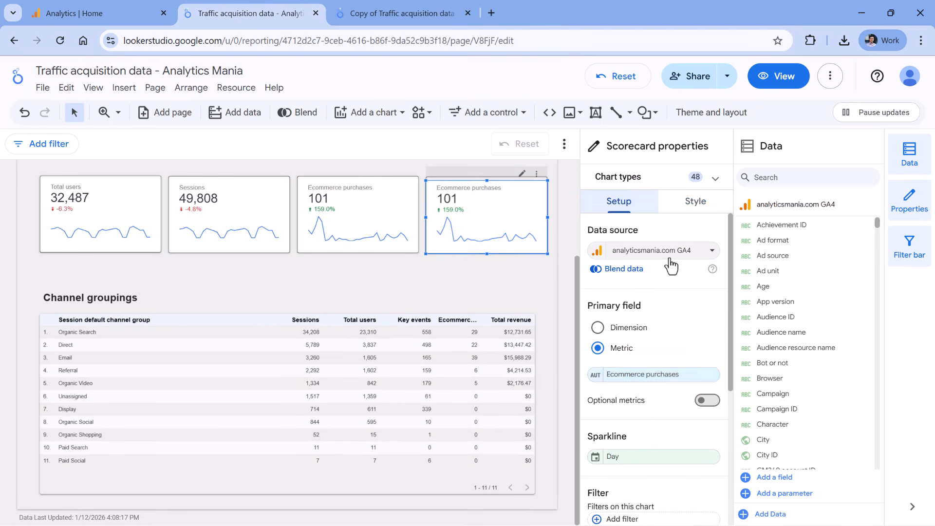
left_click(640, 378)
type("total revenue")
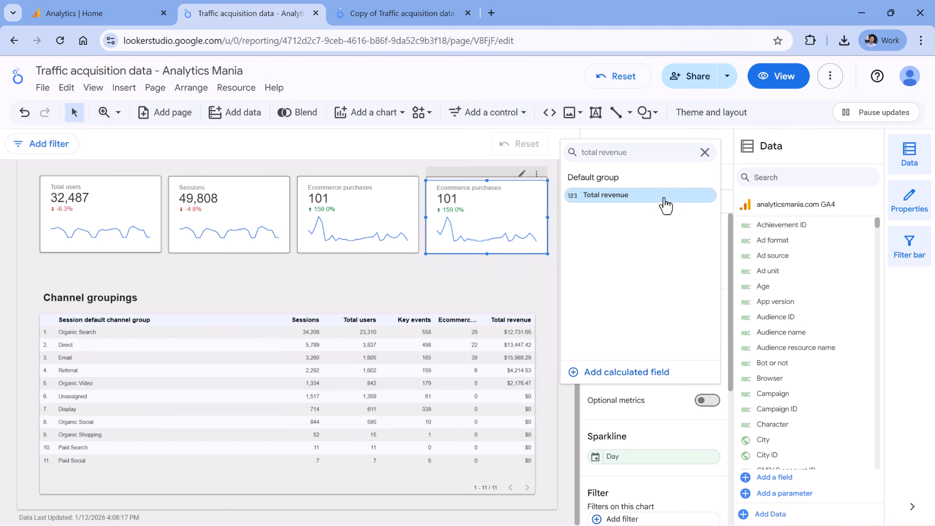
left_click(619, 195)
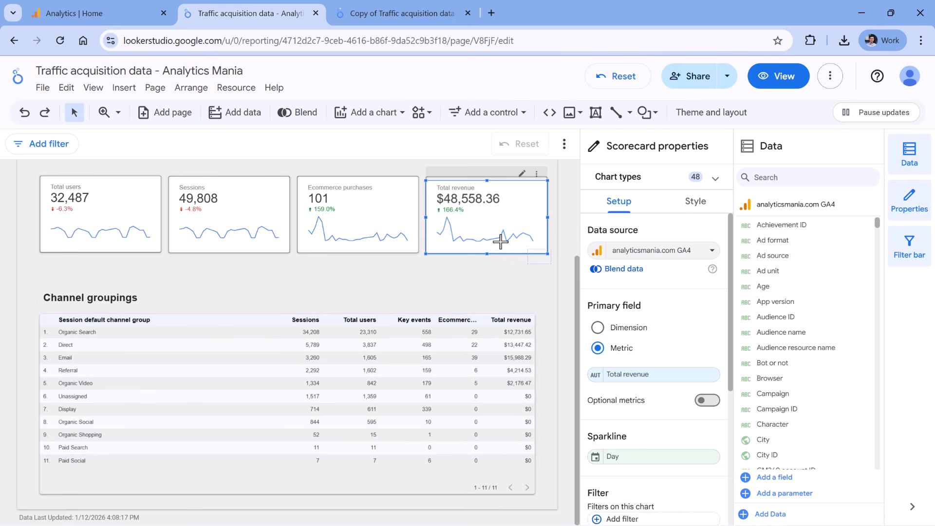
- Narrow the four scorecard cards together so that the row spans the same width as the channel groupings table
left_click_drag(22, 164, 535, 214)
left_click(535, 288)
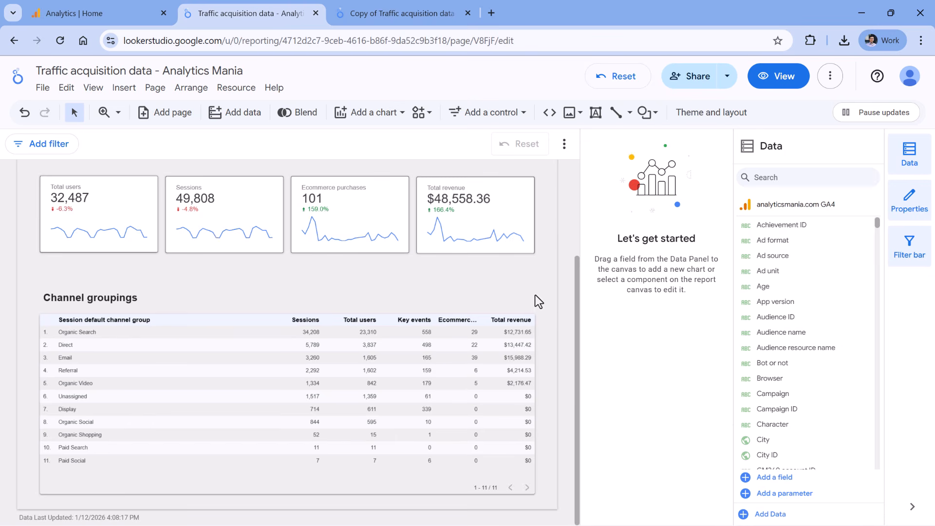
- Set the background of the channel groupings table to white
left_click(445, 373)
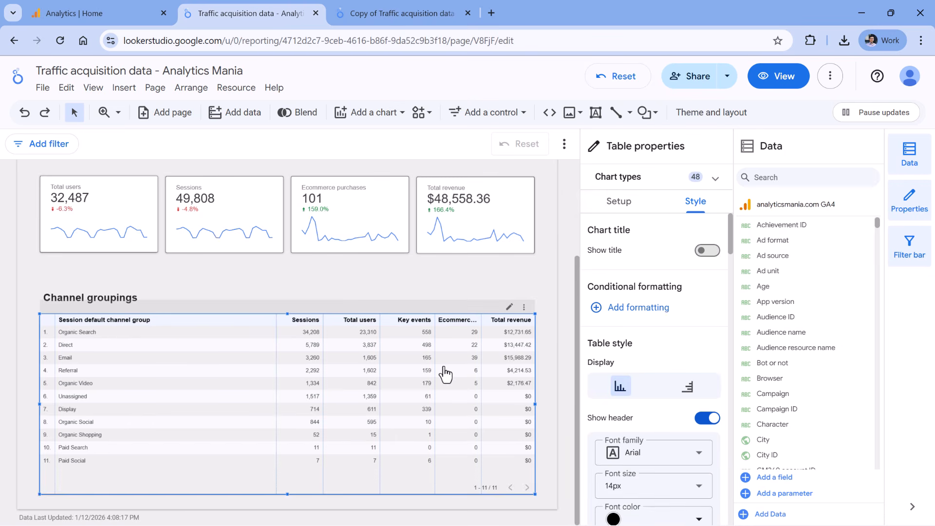
left_click(697, 205)
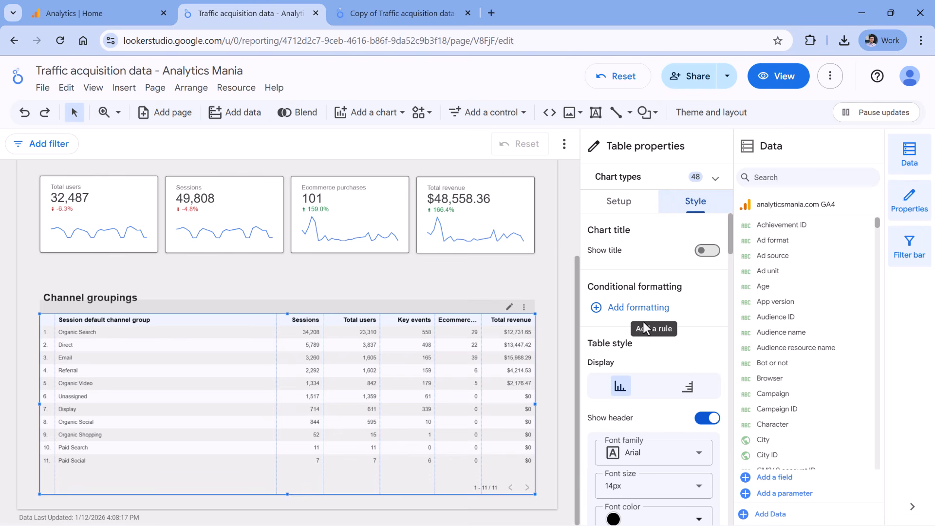
scroll(706, 414, "down", 15)
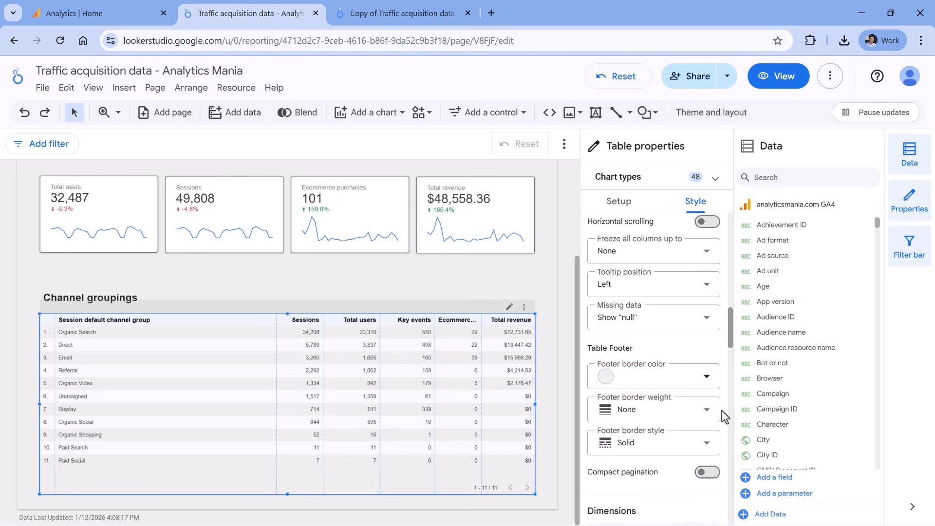
left_click(680, 350)
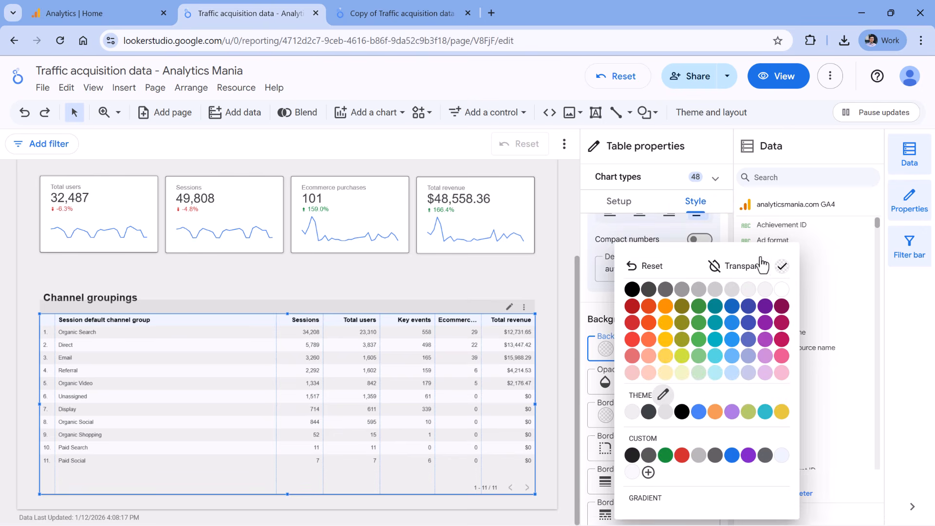
left_click(781, 290)
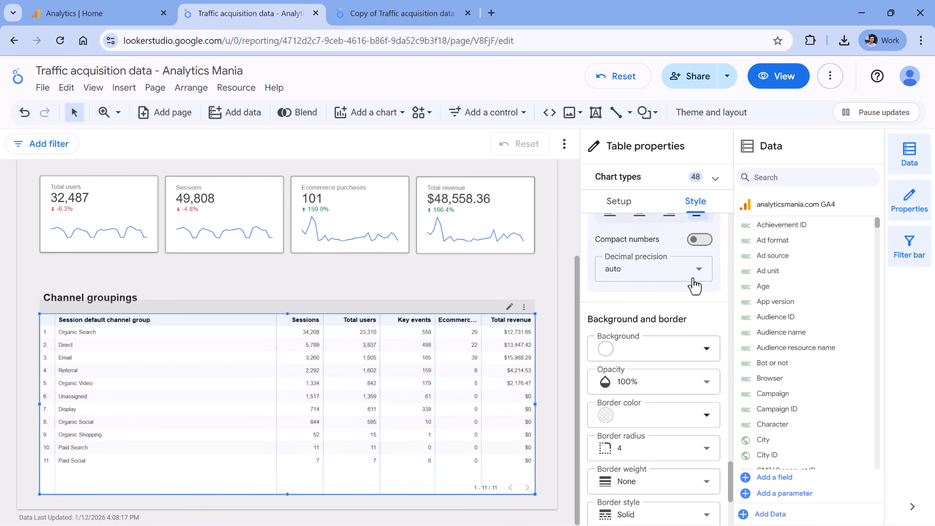
left_click(547, 275)
- Switch the report to view mode and review the scorecard row and the channel groupings table
scroll(547, 276, "up", 2)
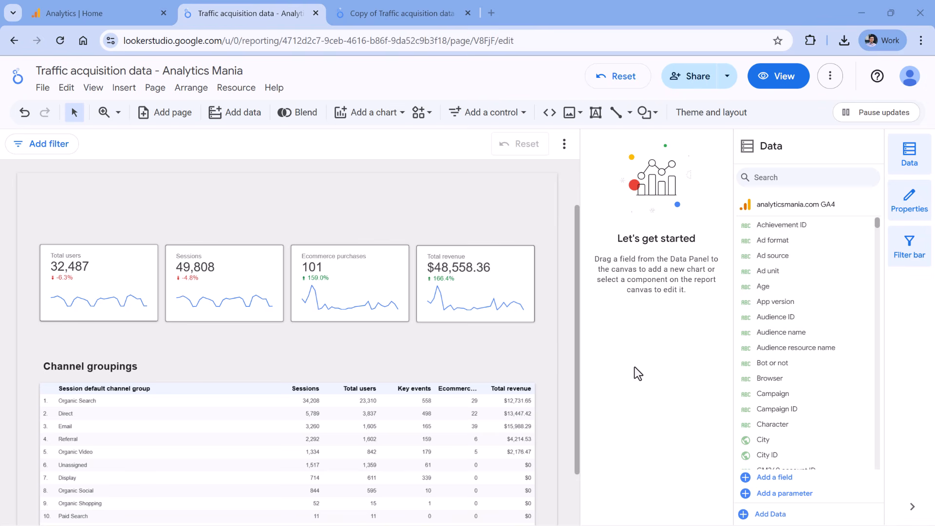
scroll(567, 351, "down", 2)
left_click(789, 75)
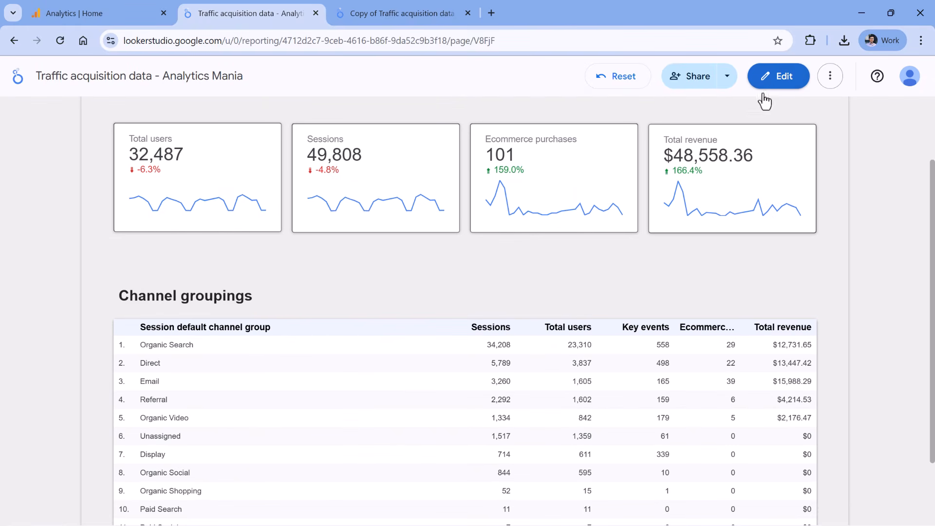
scroll(404, 244, "down", 2)
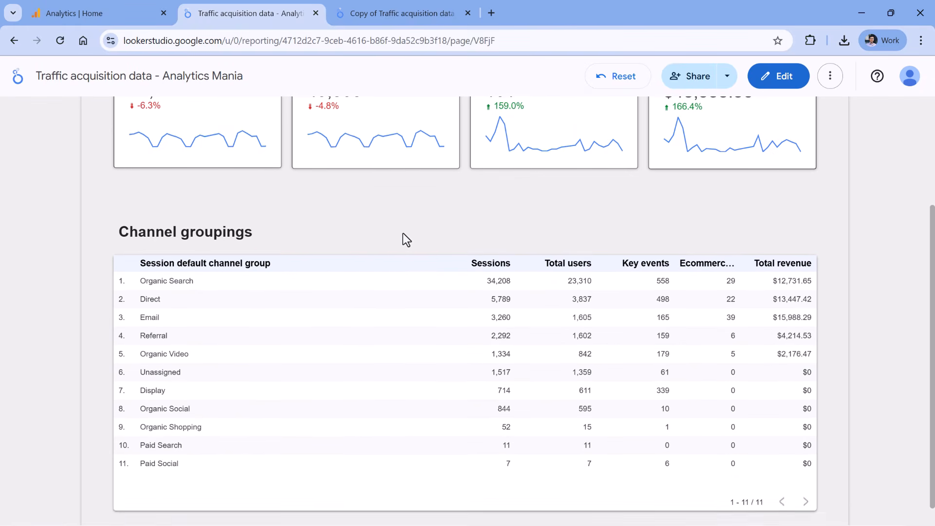
scroll(407, 233, "up", 1)
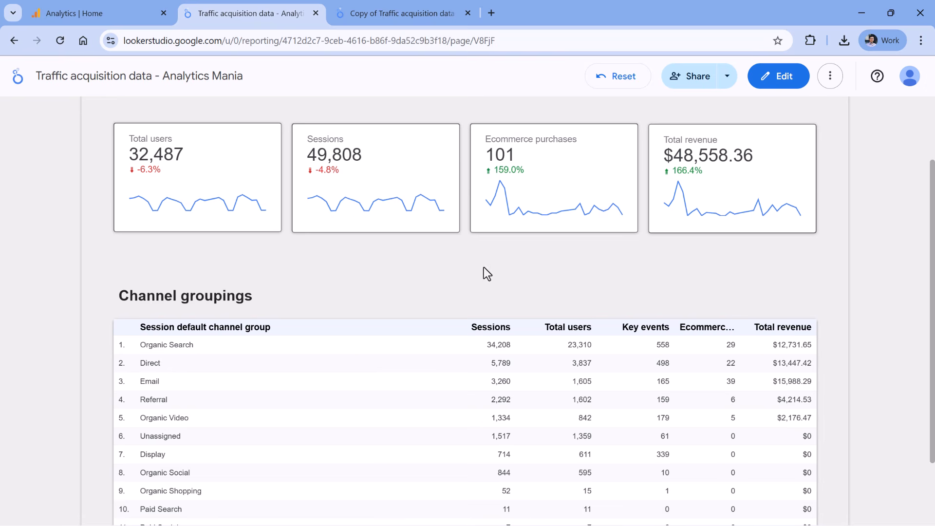
- Return the report to edit mode and add a drop-down list control above the Sessions scorecard, matching the scorecard's width
scroll(481, 271, "up", 1)
scroll(472, 337, "down", 1)
left_click(778, 76)
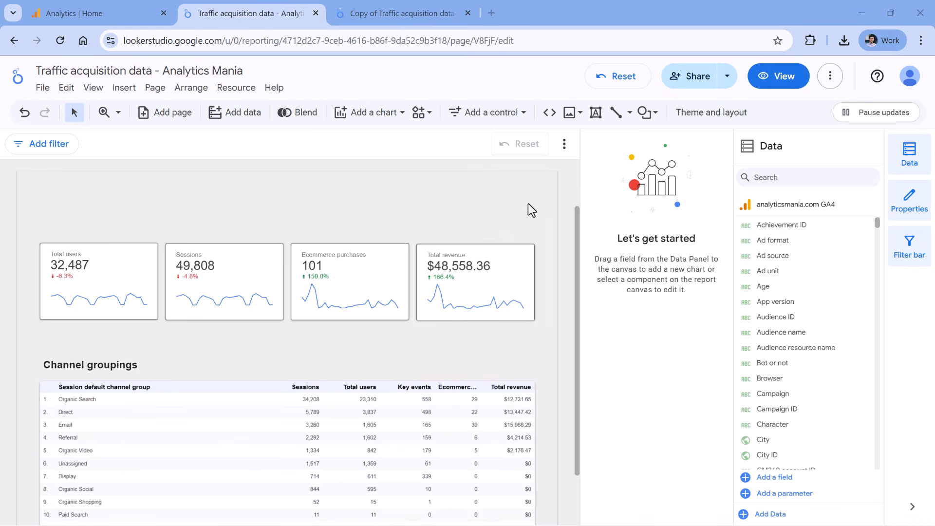
left_click(518, 113)
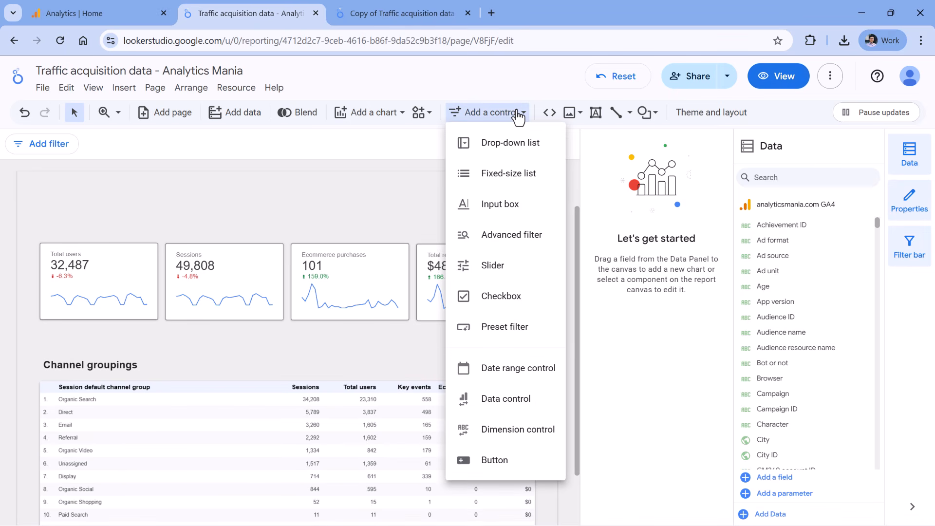
left_click(507, 145)
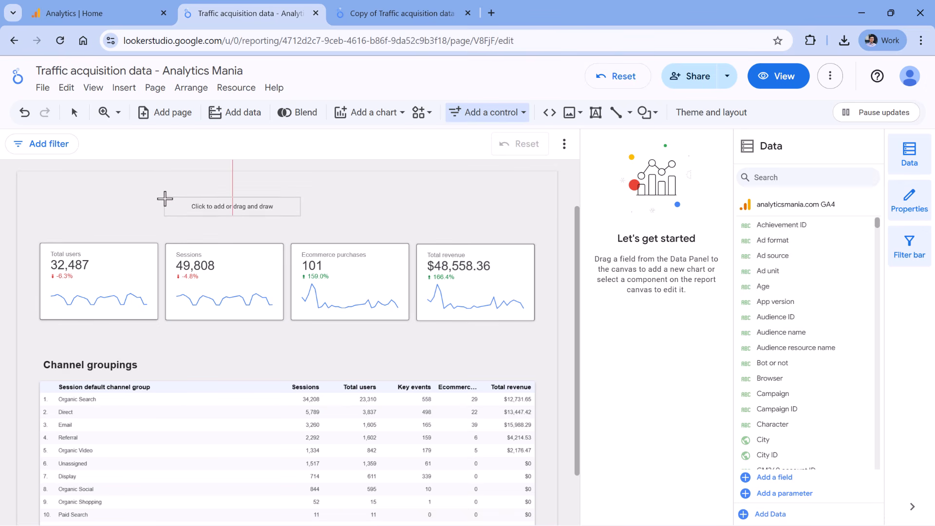
mouse_move(165, 198)
left_mouse_down()
mouse_move(276, 218)
mouse_move(294, 240)
mouse_move(284, 220)
left_mouse_up()
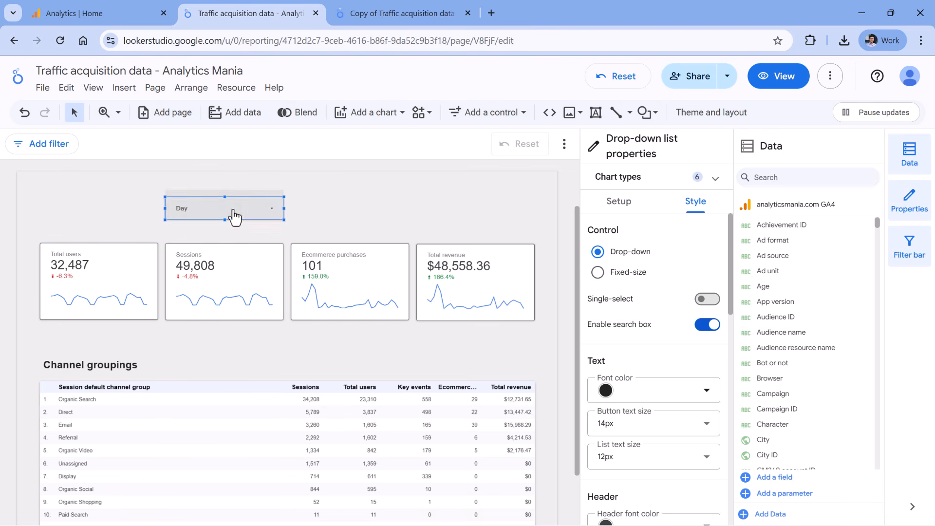
- Set the control field of the new drop-down list to Hostname
left_click(234, 212)
left_click(616, 201)
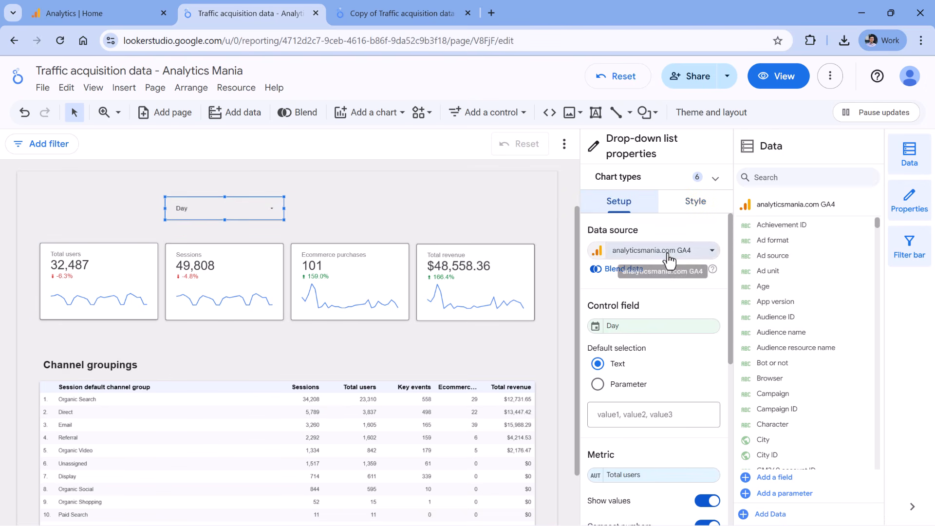
scroll(648, 224, "down", 3)
scroll(647, 221, "up", 3)
left_click(635, 329)
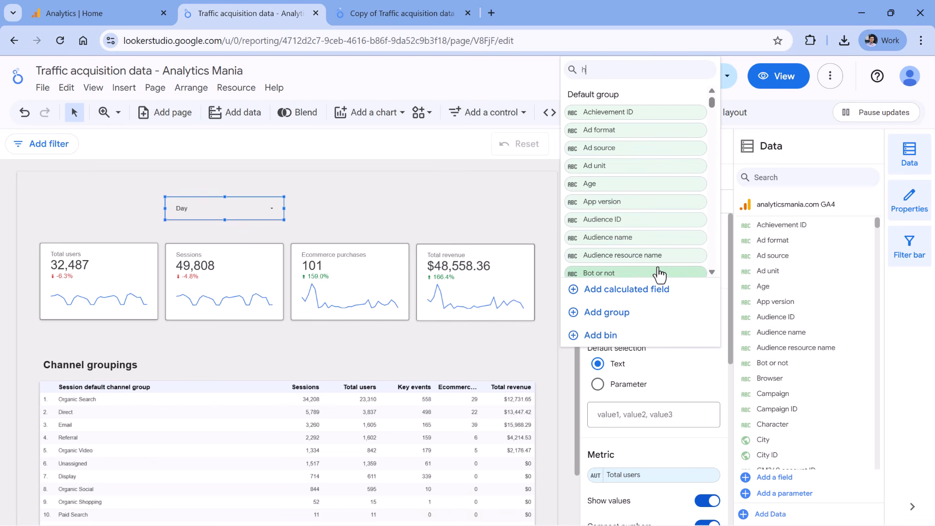
left_click(633, 112)
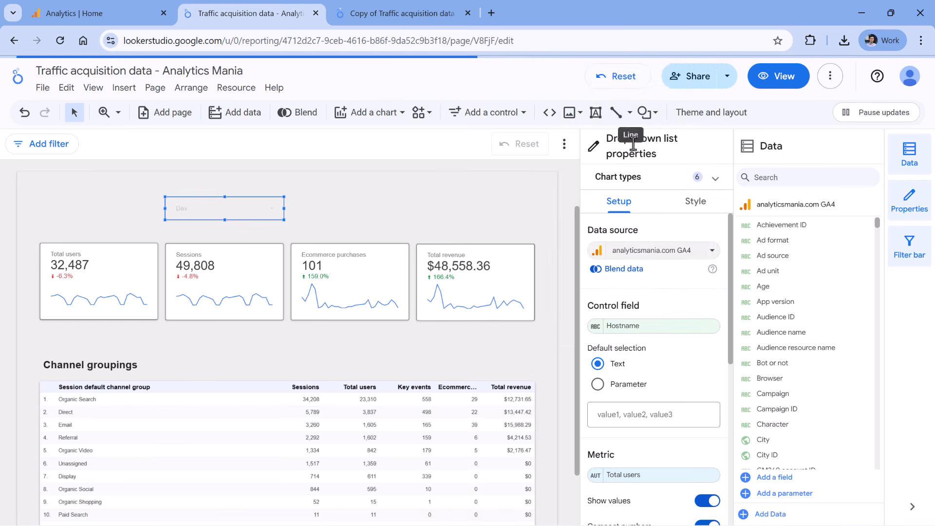
- Set the background of the Hostname drop-down list to white
left_click(715, 204)
scroll(654, 304, "down", 10)
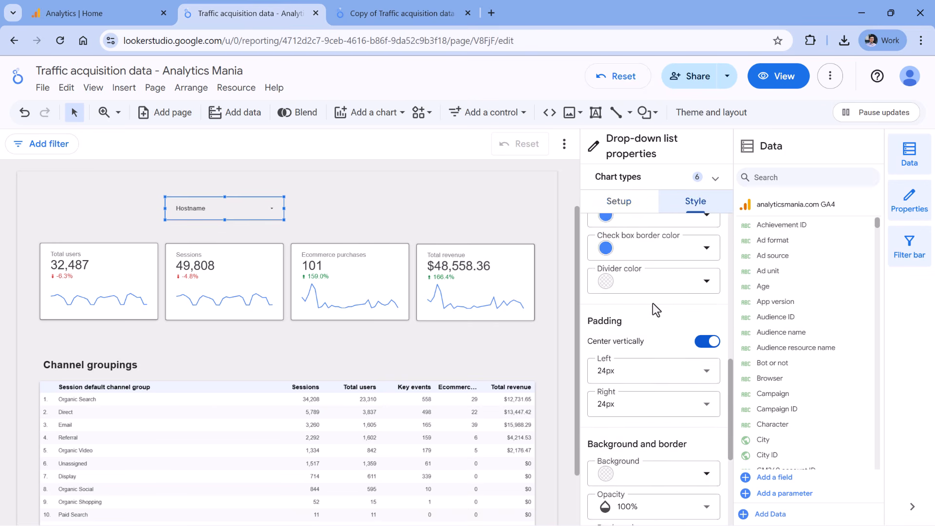
left_click(684, 344)
left_click(776, 297)
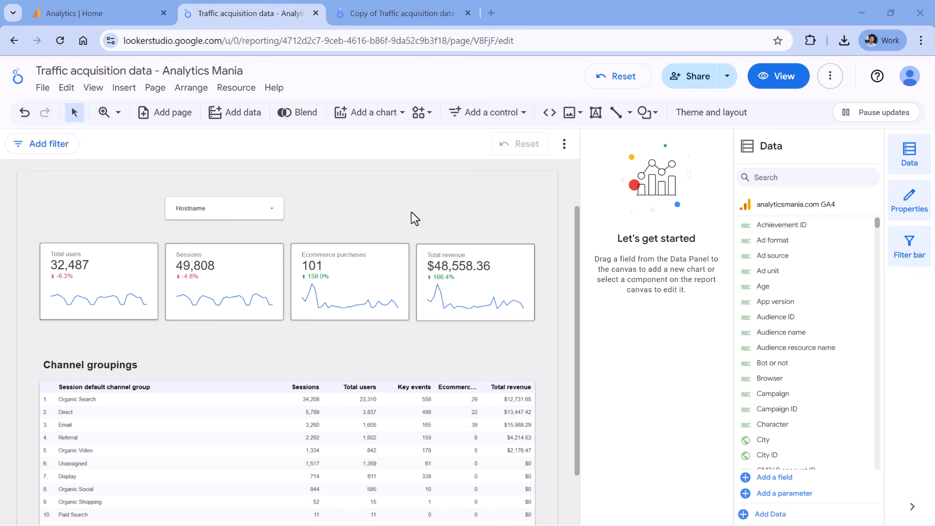
- Add a data control beside the Hostname drop-down, above the Ecommerce purchases scorecard, and set its data set type to Google Analytics 4
left_click(509, 113)
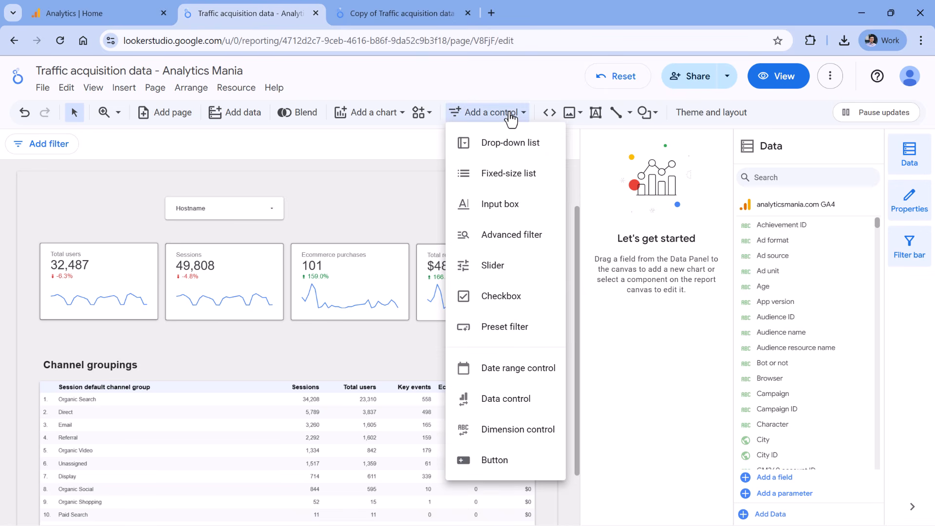
left_click(508, 399)
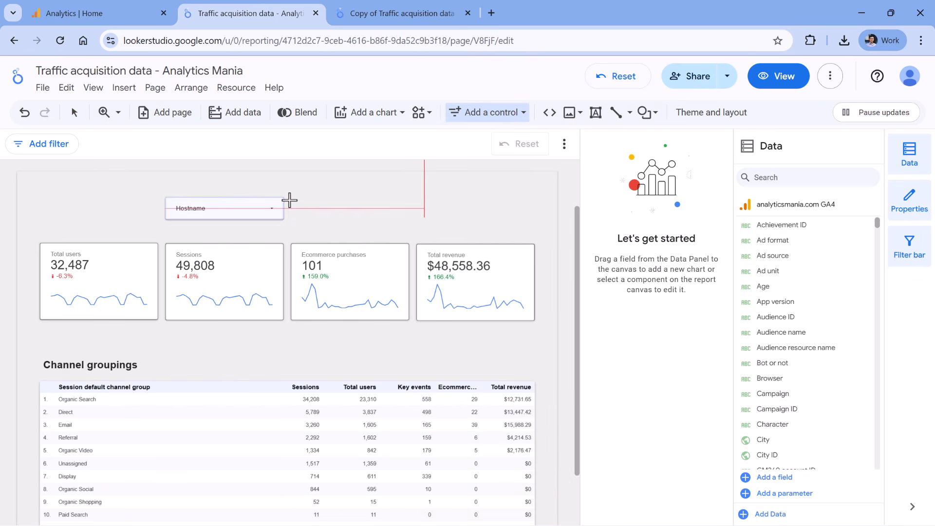
left_click(289, 201)
left_click(626, 202)
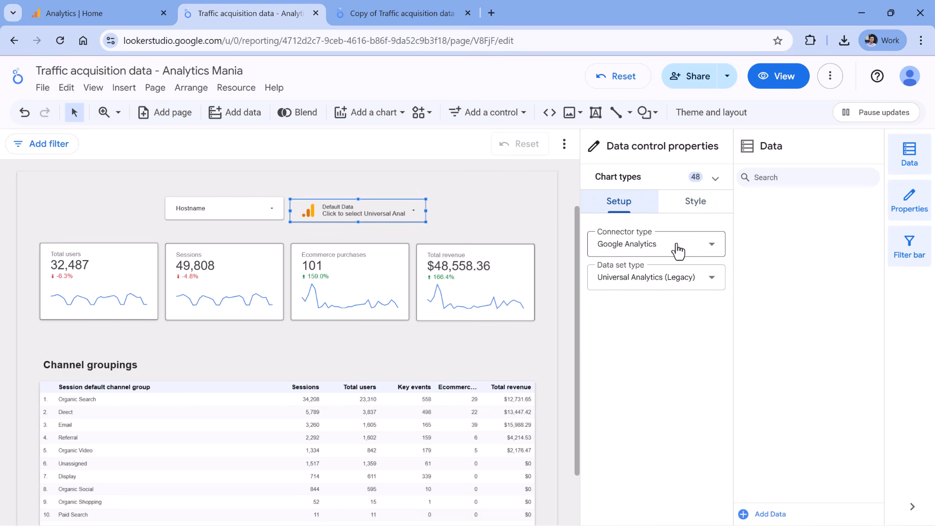
left_click(677, 249)
left_click(694, 236)
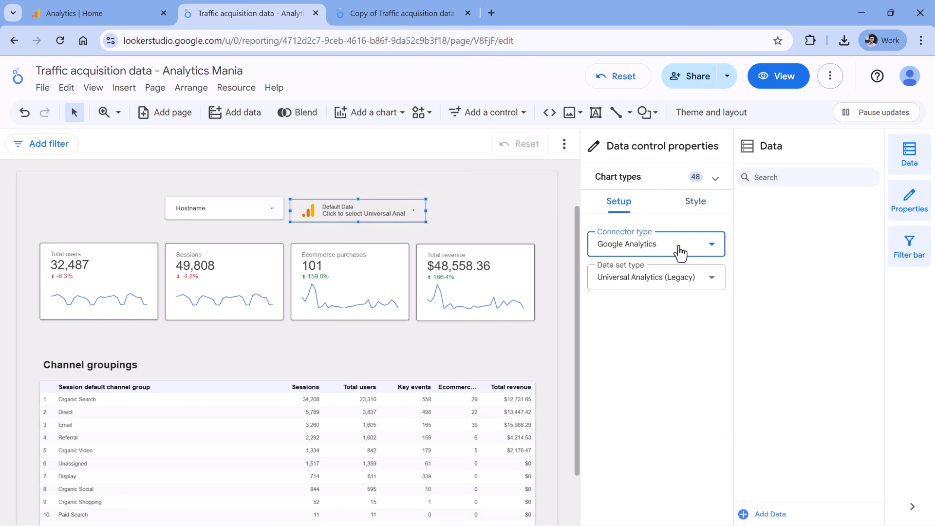
left_click(685, 287)
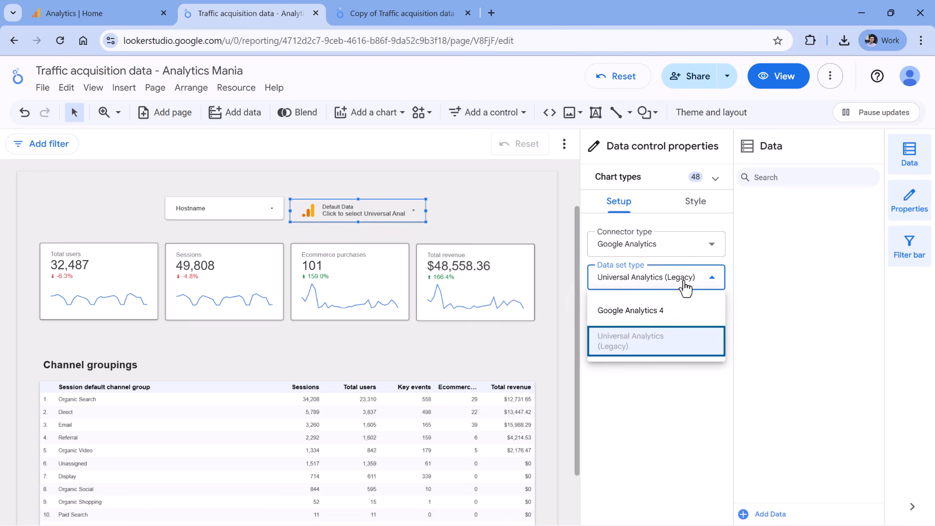
left_click(657, 320)
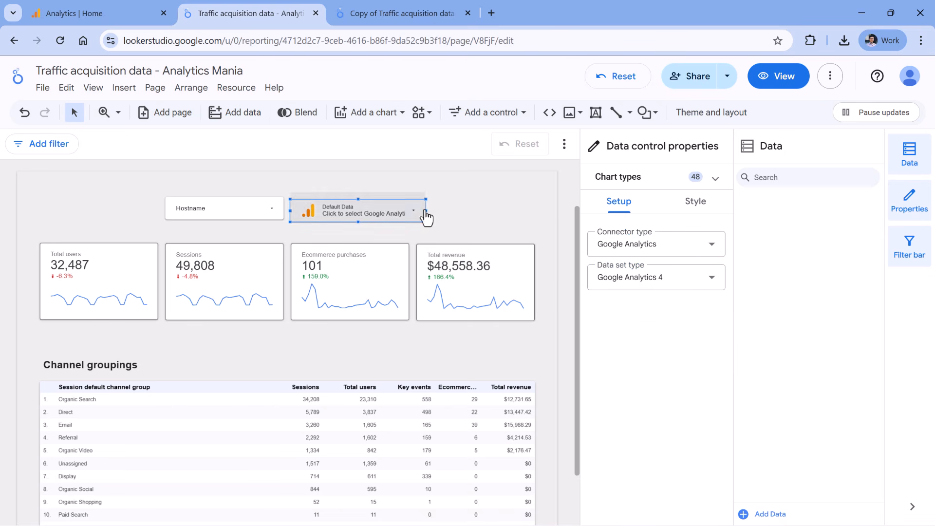
- Narrow the data control to the width of the Ecommerce purchases scorecard and set its background to white
left_click_drag(425, 212, 409, 212)
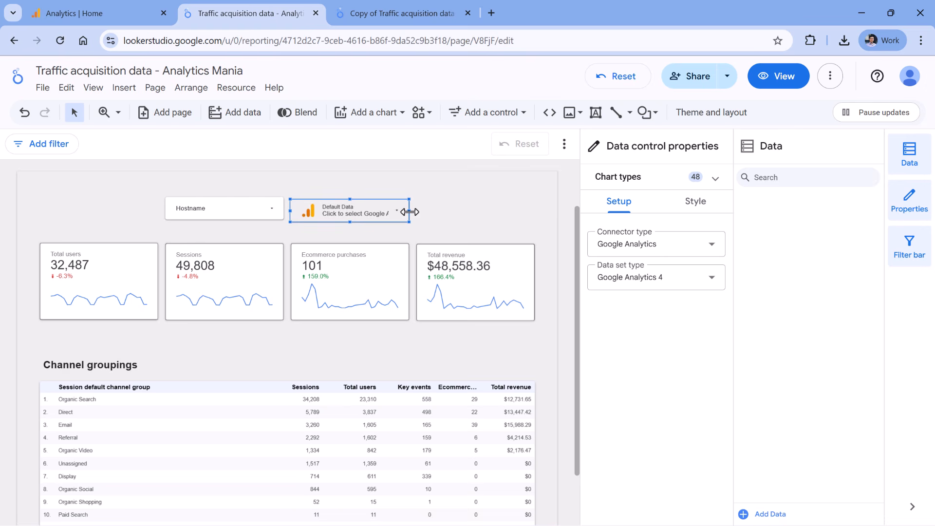
left_click(695, 201)
scroll(672, 292, "down", 8)
left_click(698, 339)
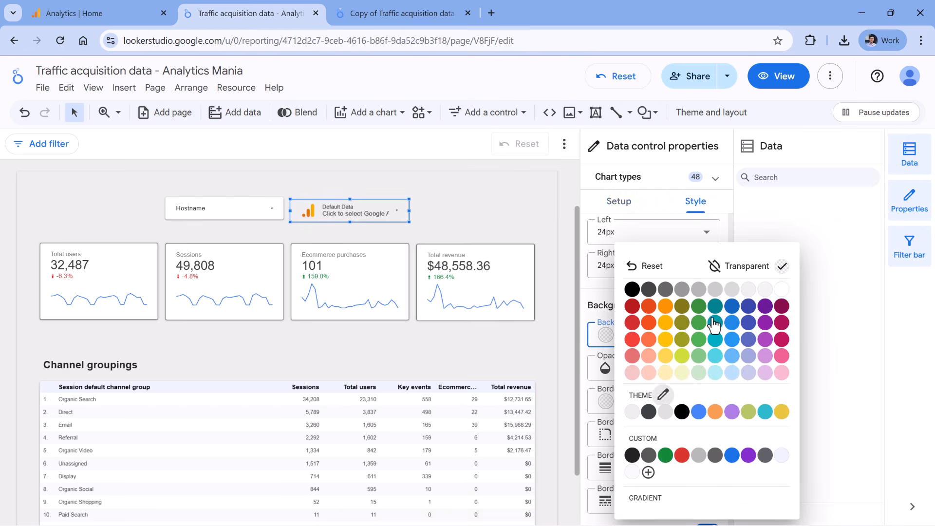
left_click(565, 223)
left_click(528, 211)
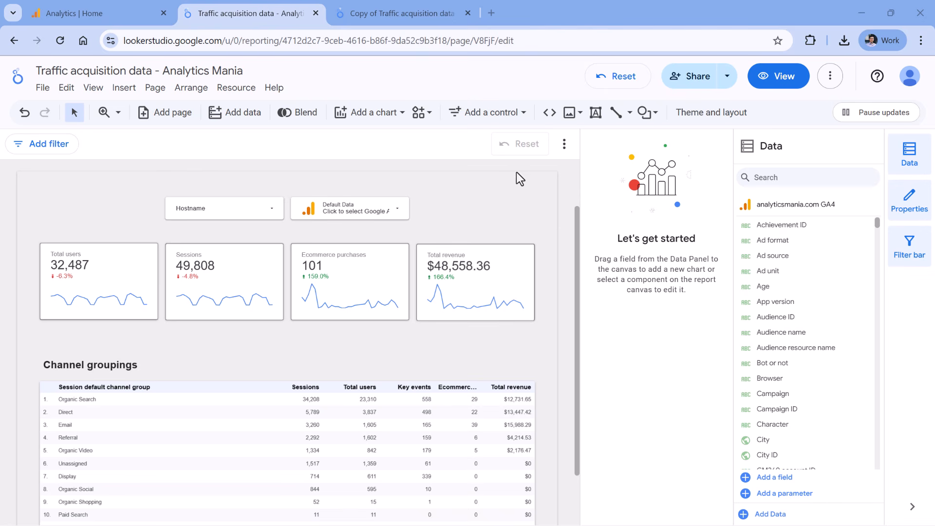
- Add a date range control above the Total revenue scorecard and narrow it to the scorecard's width
left_click(496, 113)
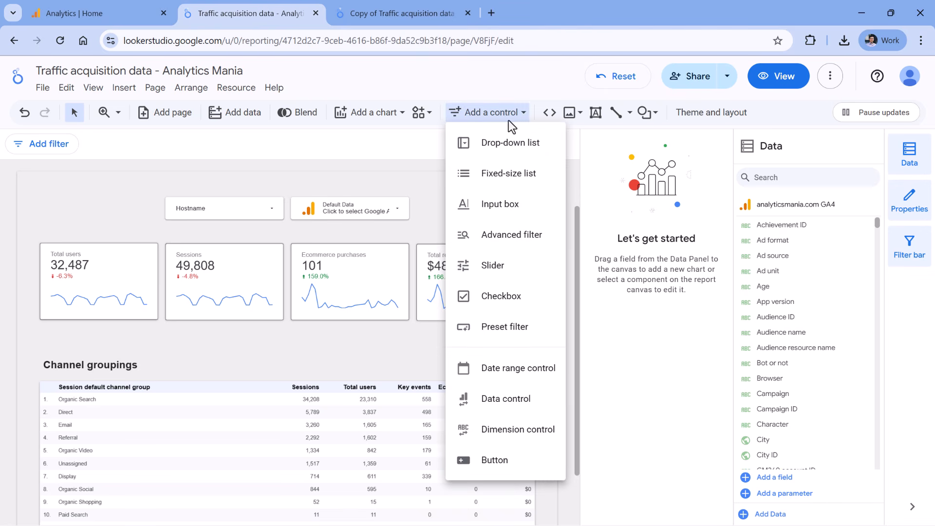
left_click(511, 376)
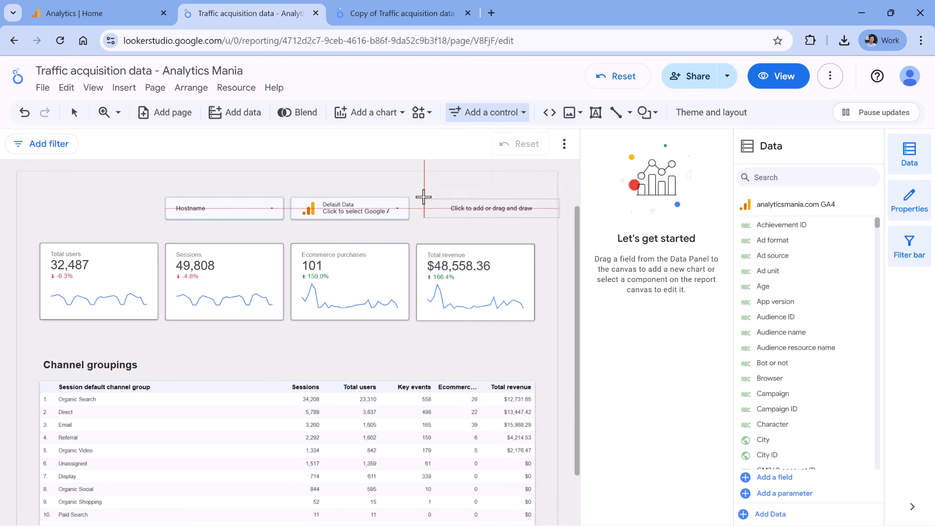
left_click(423, 197)
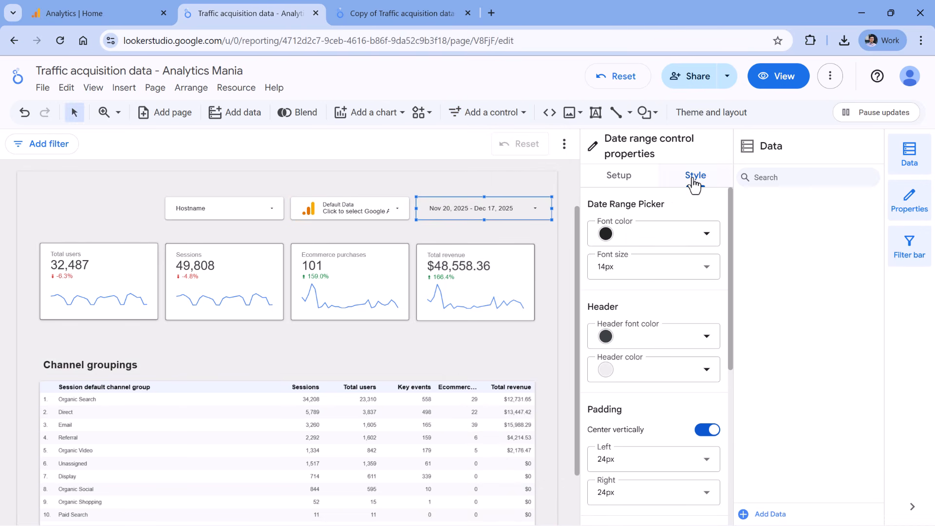
scroll(689, 294, "down", 1)
left_click_drag(552, 219, 533, 223)
- Set the background of the date range control to white
scroll(643, 271, "down", 3)
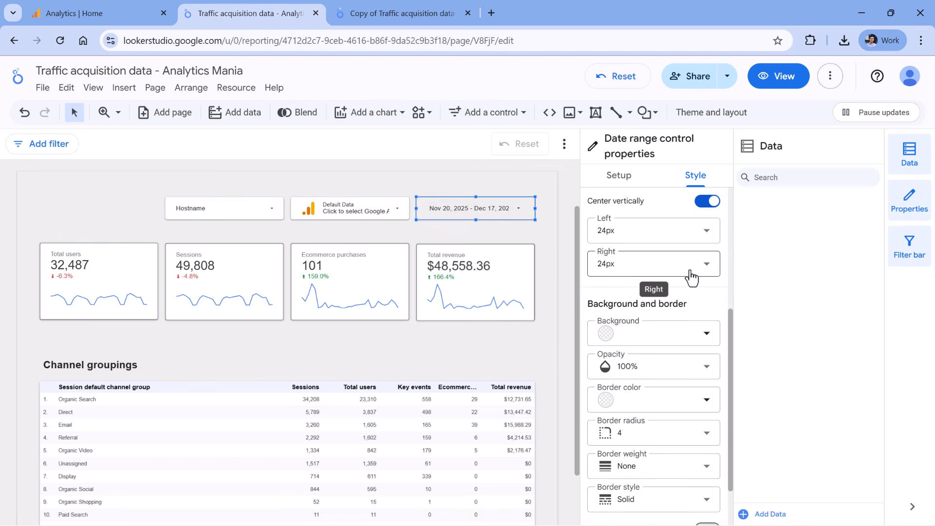
scroll(691, 276, "down", 1)
left_click(692, 276)
left_click(768, 291)
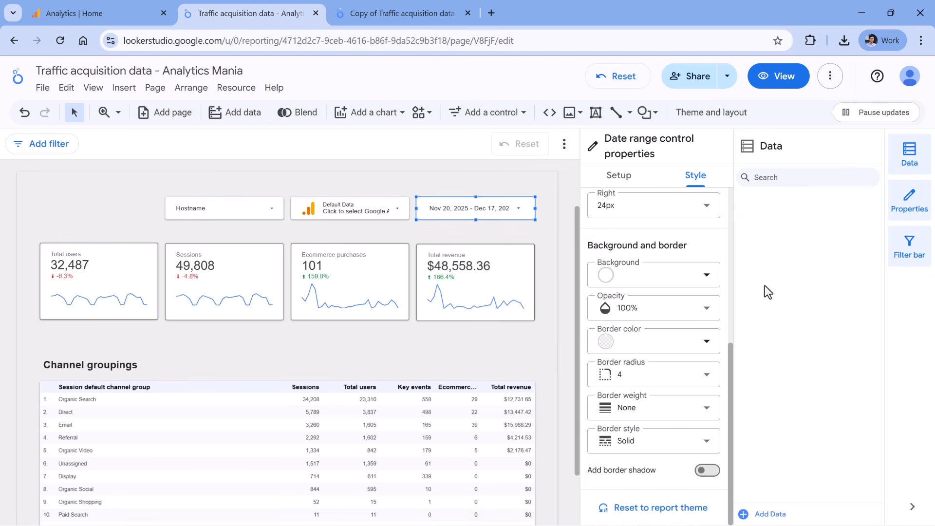
left_click(502, 230)
left_click(779, 79)
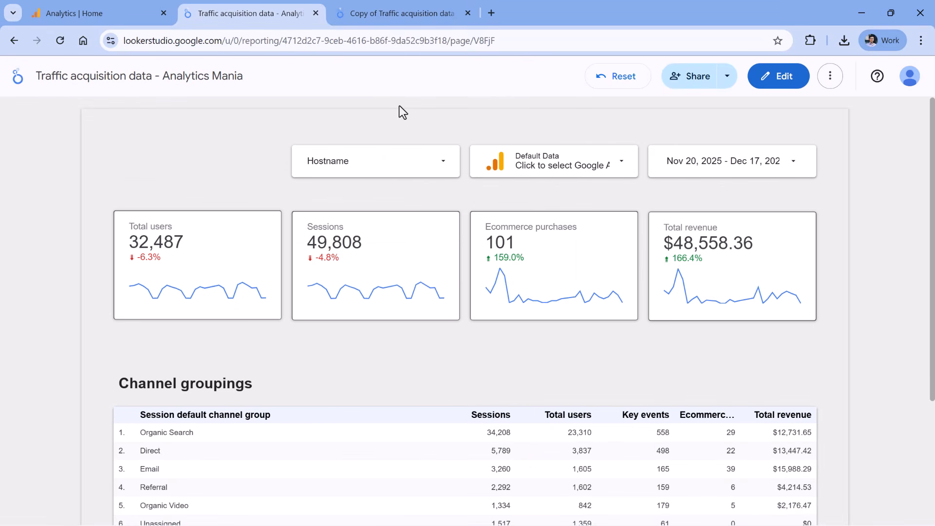
left_click(433, 164)
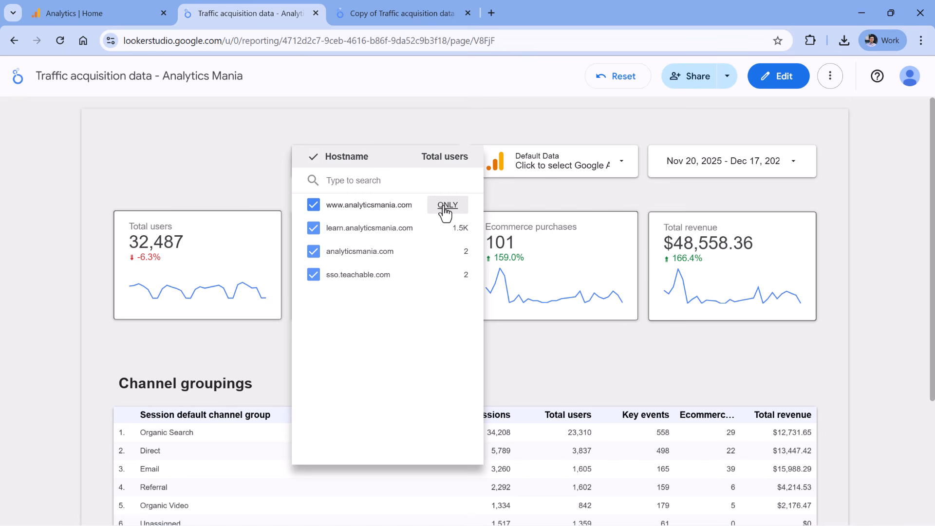
left_click(444, 207)
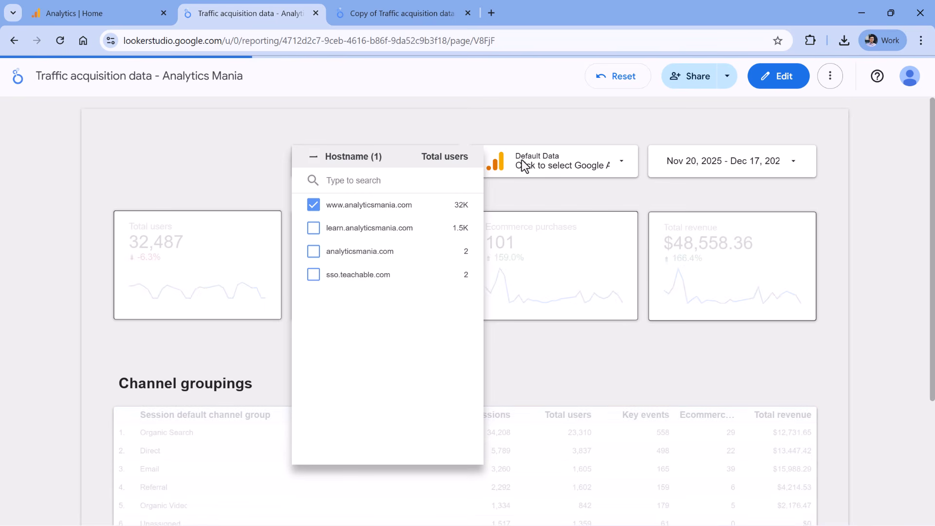
left_click(524, 191)
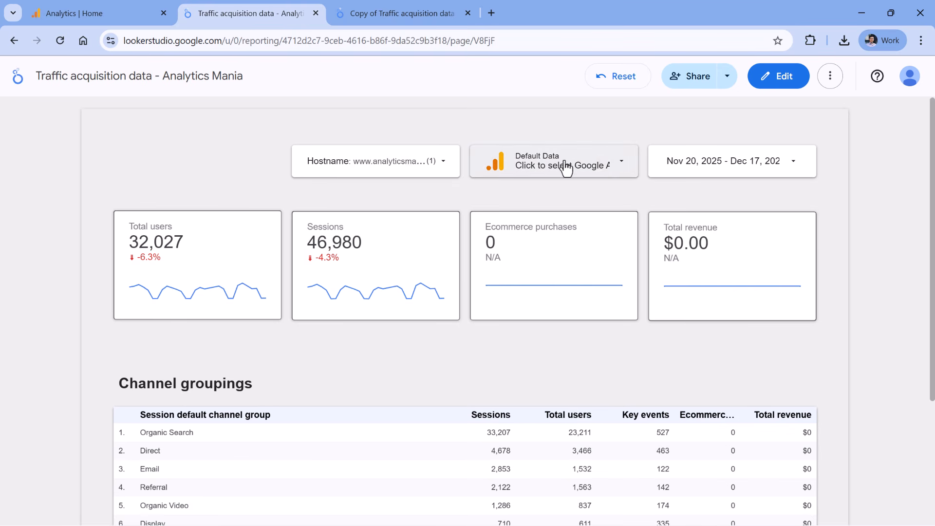
left_click(604, 164)
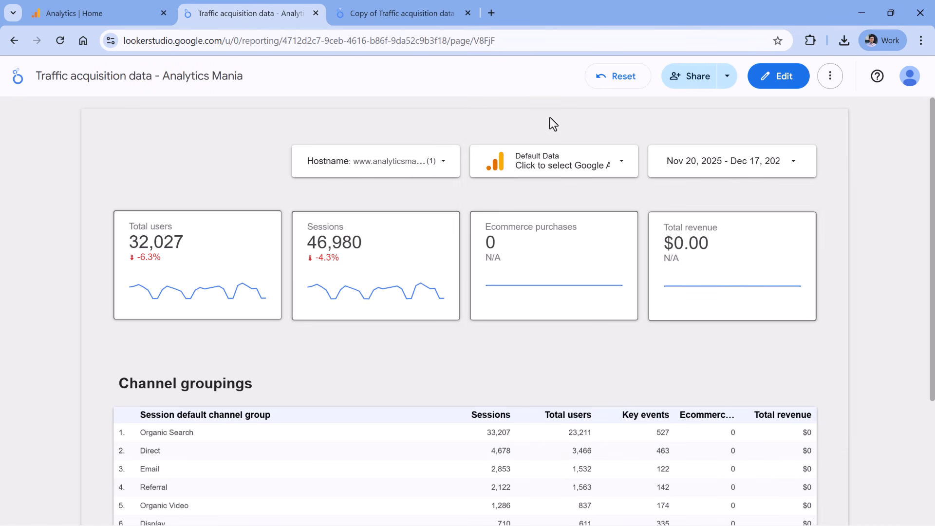
- Set the report's date range to the last 7 days and apply it
left_click(799, 168)
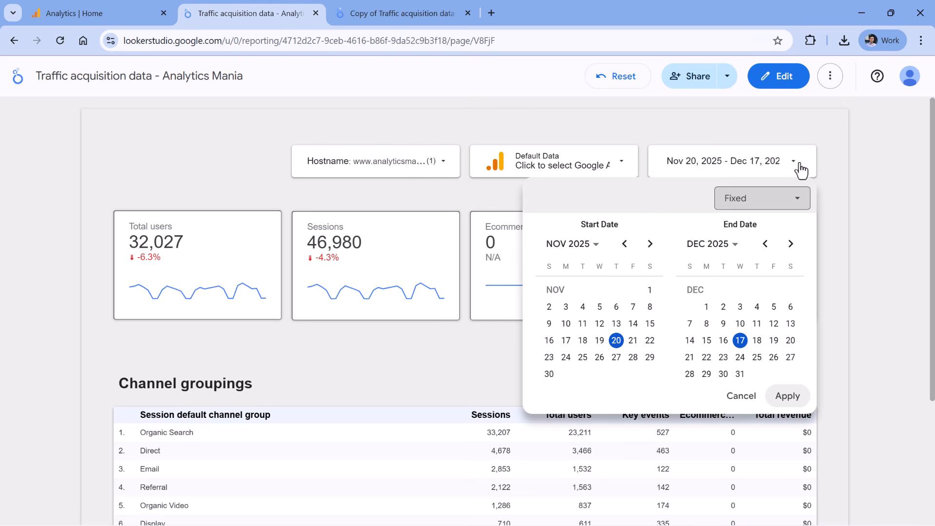
left_click(795, 199)
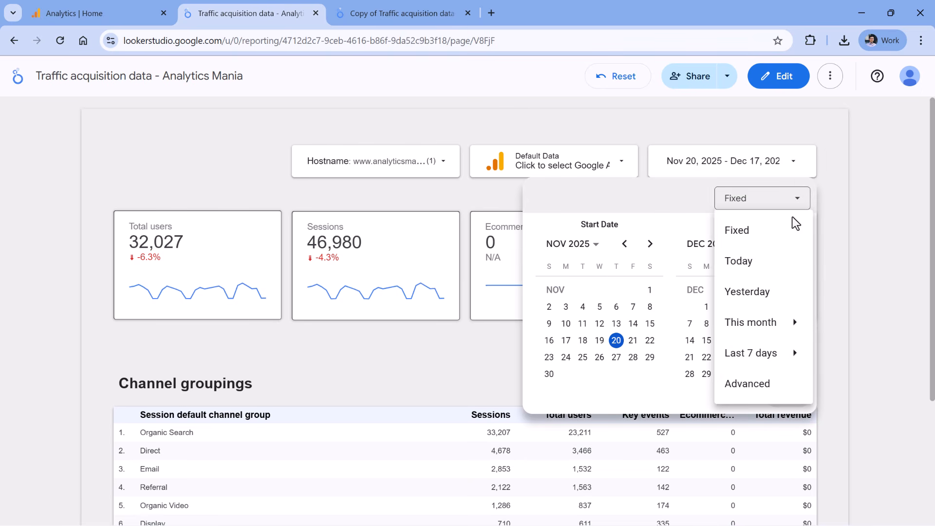
mouse_move(747, 361)
left_click(635, 111)
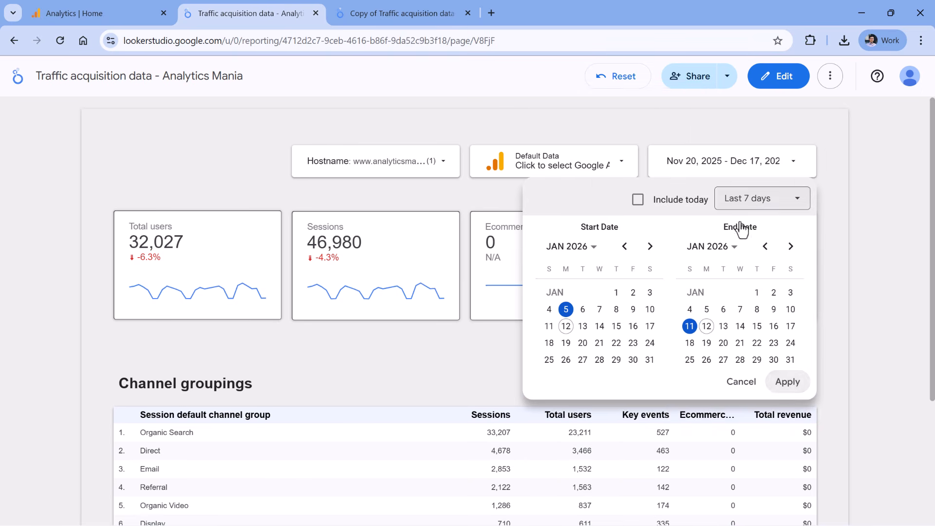
left_click(786, 381)
- Include learn.analyticsmania.com, (not set) and analyticsmania.com in the Hostname filter as well
left_click(418, 174)
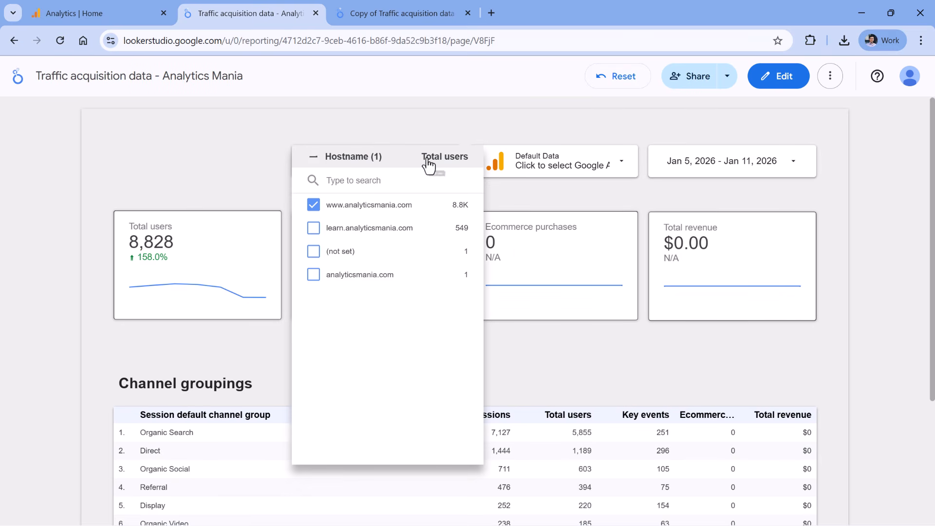
left_click(314, 228)
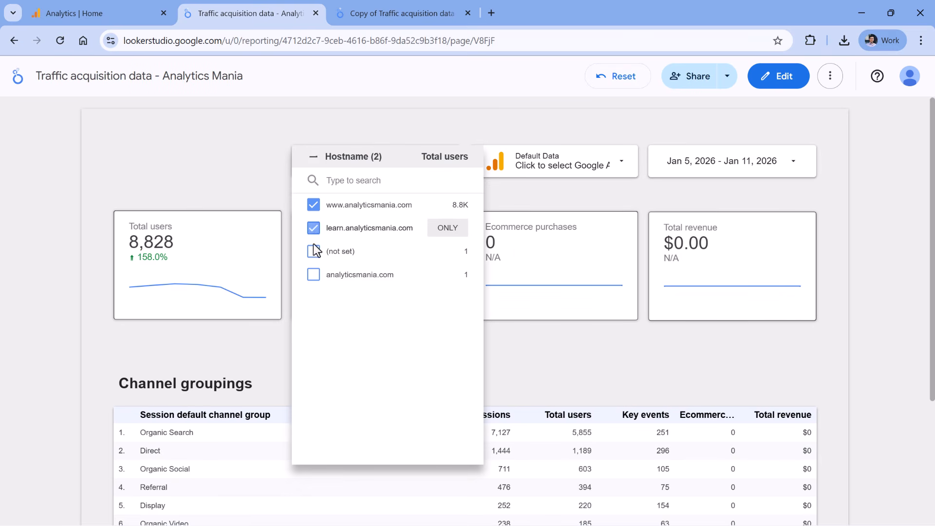
left_click(313, 251)
left_click(313, 275)
left_click(561, 343)
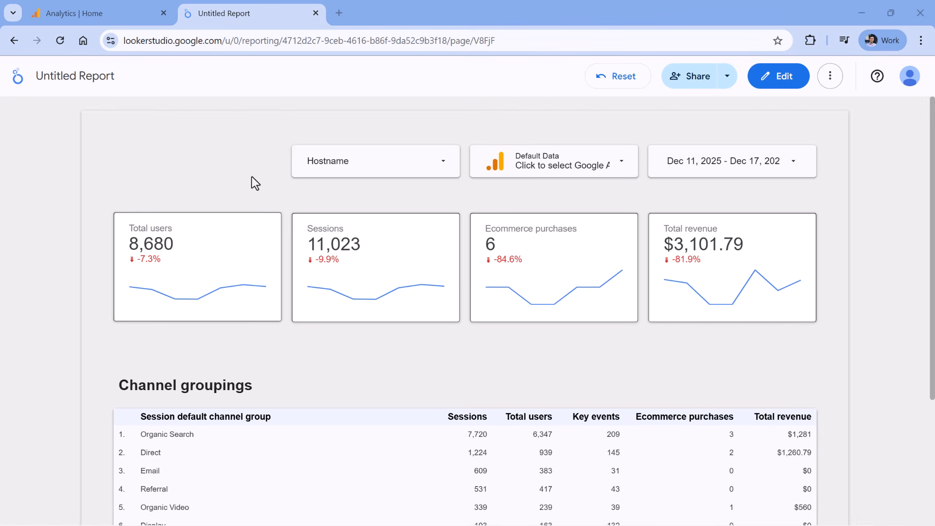
- Insert the Analytics-mania-logo.png image by URL in edit mode and fit it above the Total users scorecard, beside the Hostname control
left_click(780, 80)
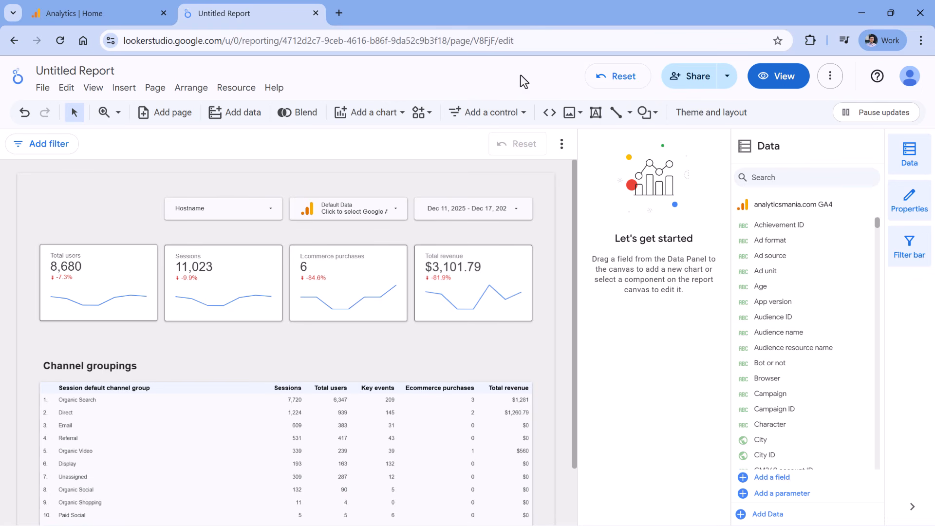
left_click(580, 117)
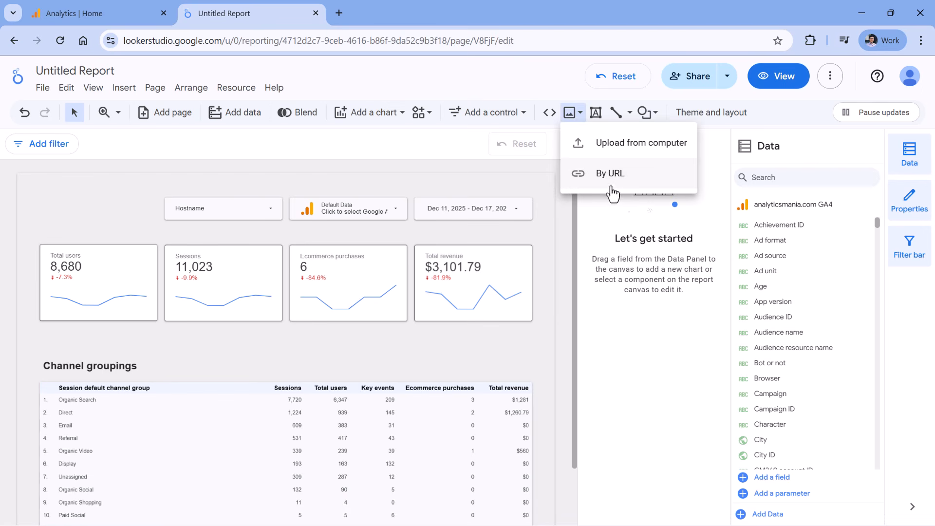
left_click(609, 189)
left_click(387, 288)
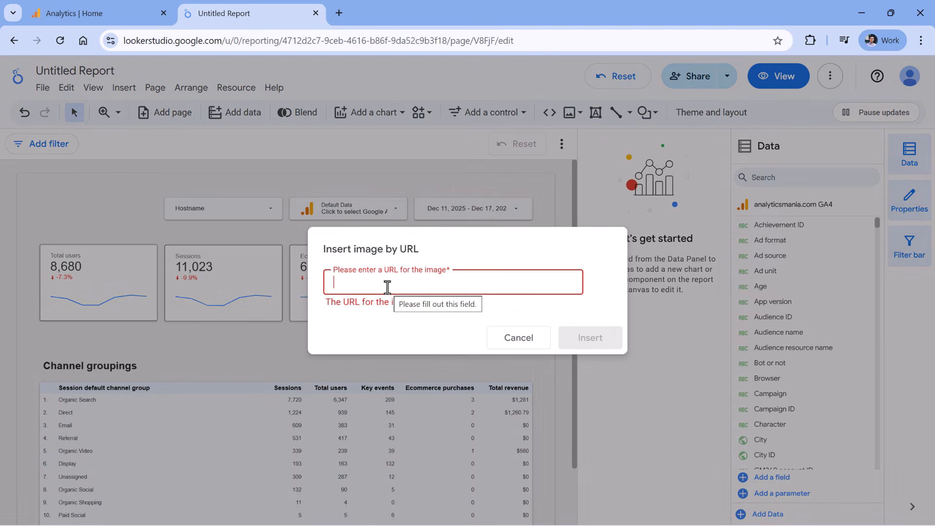
key("ctrl+v")
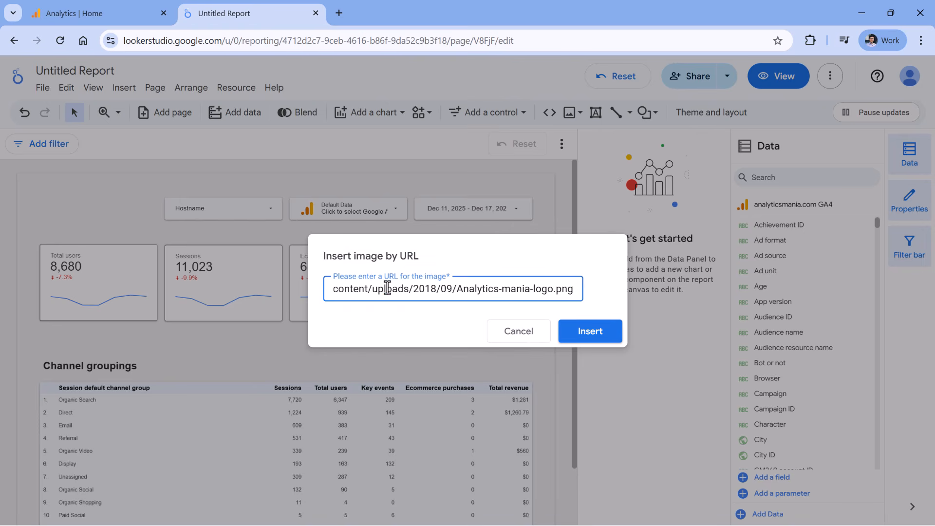
left_click(596, 333)
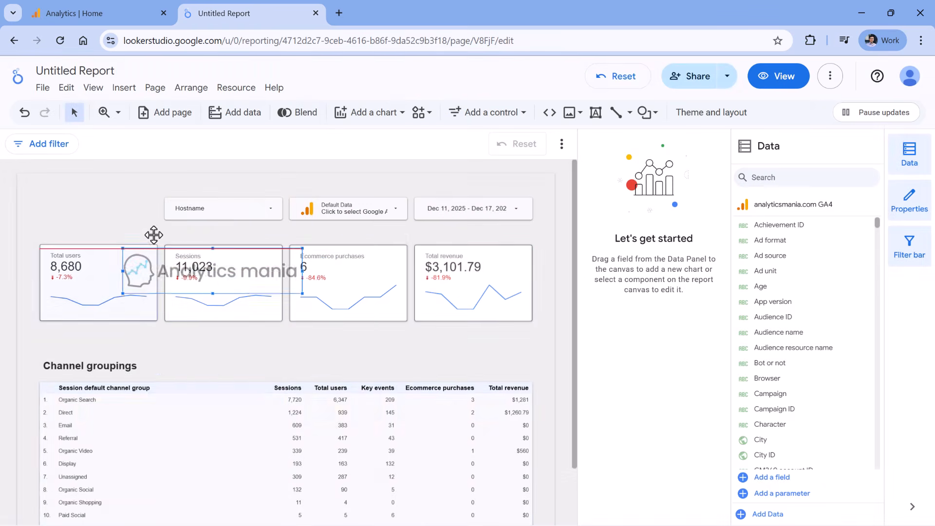
left_click_drag(218, 232, 151, 226)
left_click(153, 228)
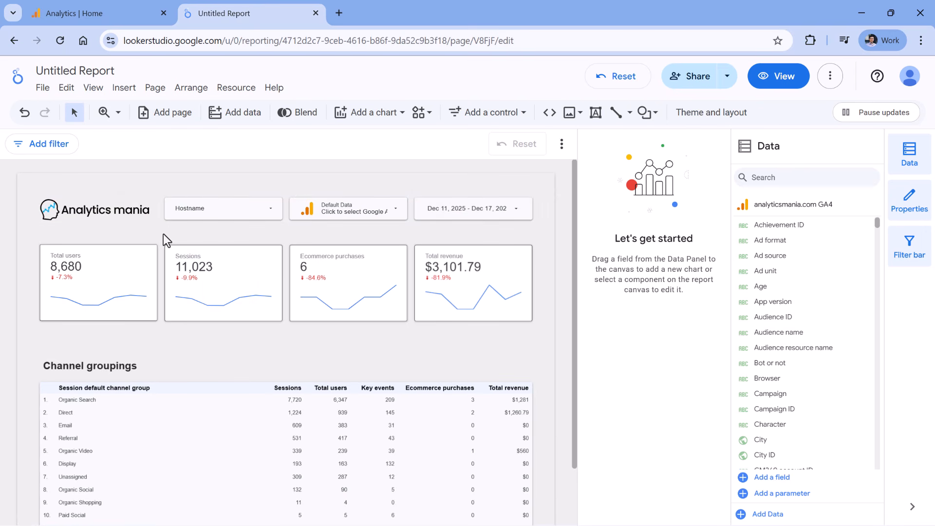
- Add the keyEvents:generate_lead metric to the Channel groupings table
scroll(80, 294, "down", 2)
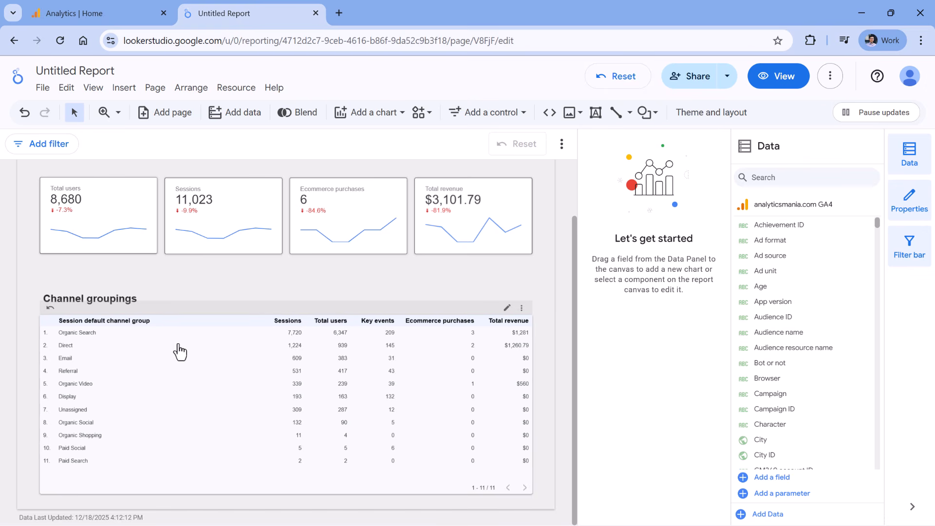
left_click(217, 374)
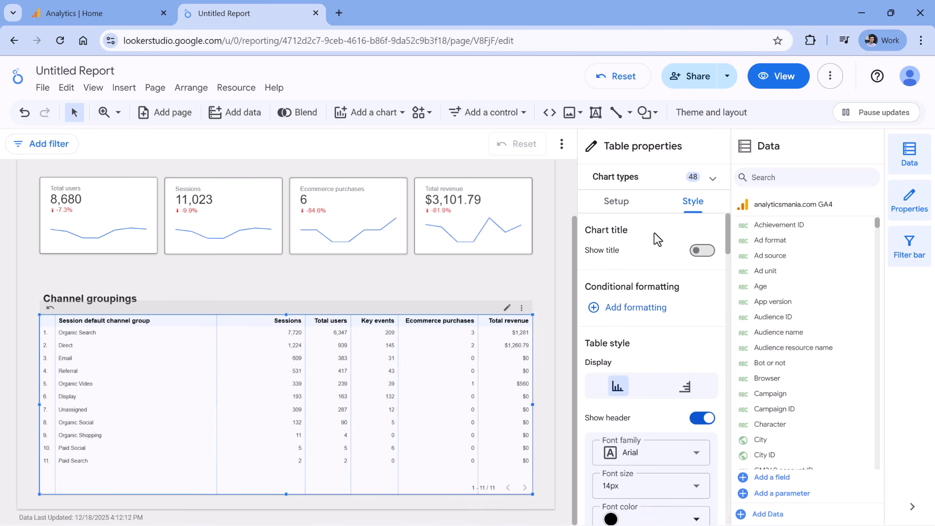
left_click(615, 202)
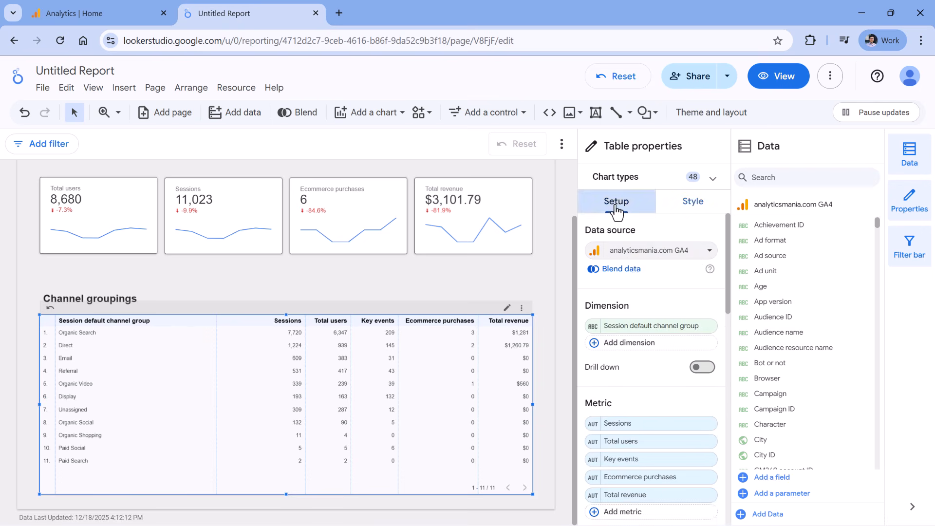
scroll(638, 296, "down", 2)
scroll(630, 285, "down", 1)
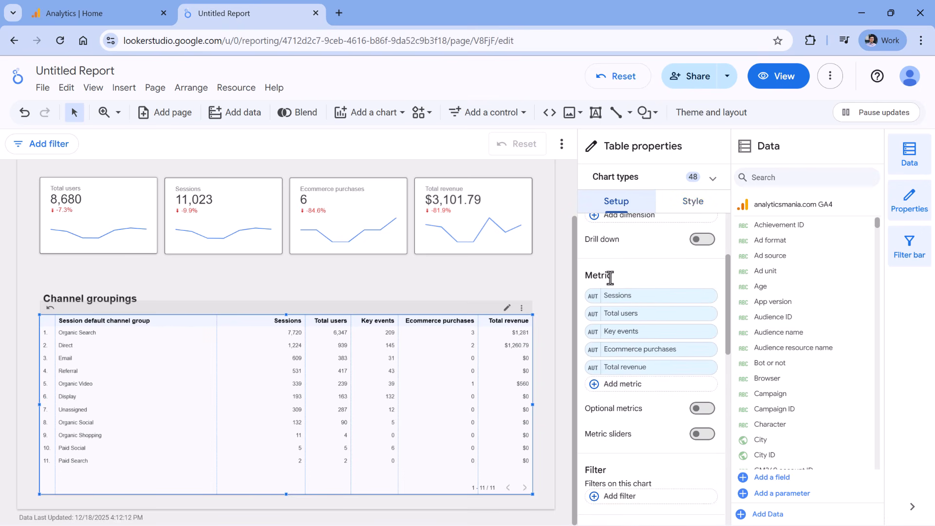
left_click(625, 385)
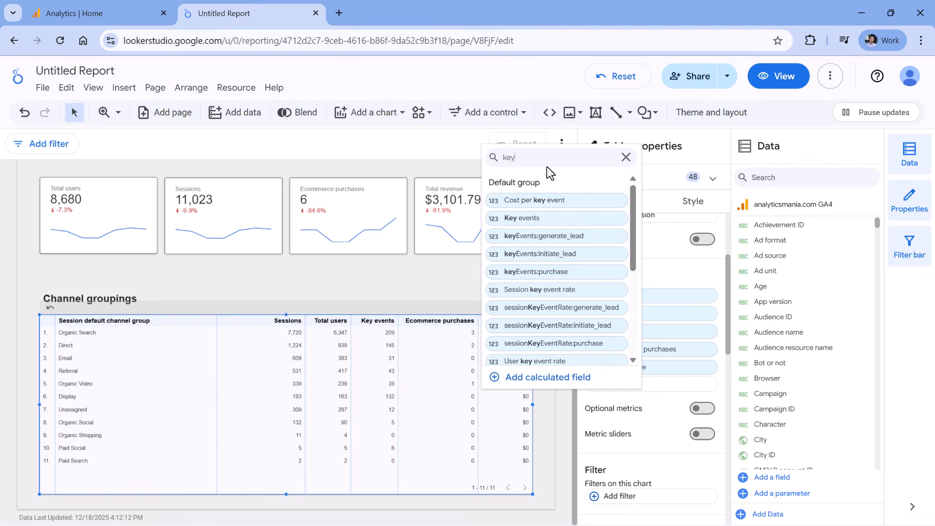
scroll(570, 244, "down", 2)
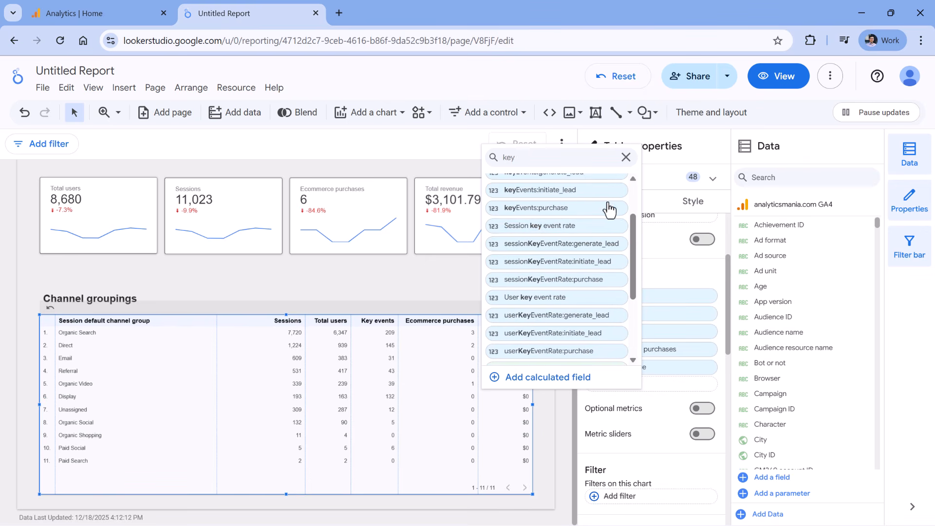
scroll(537, 226, "down", 2)
scroll(541, 229, "up", 3)
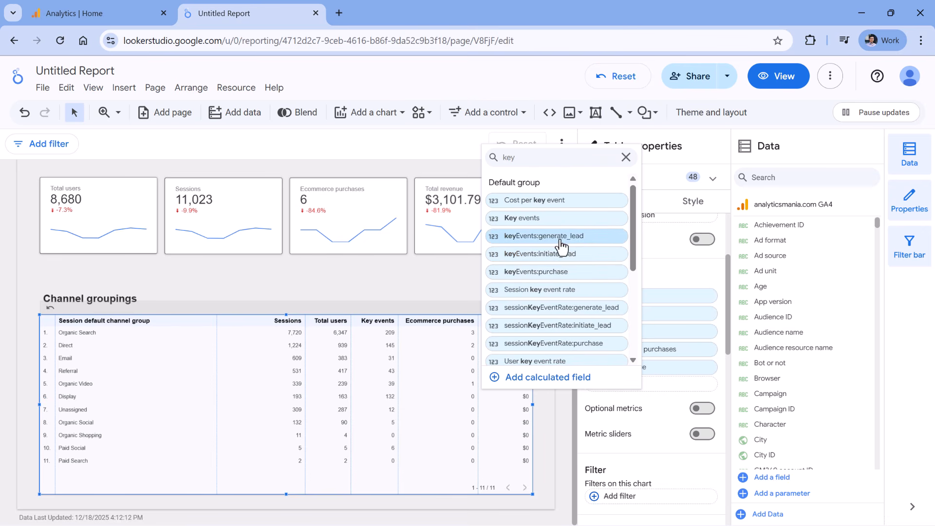
left_click(535, 238)
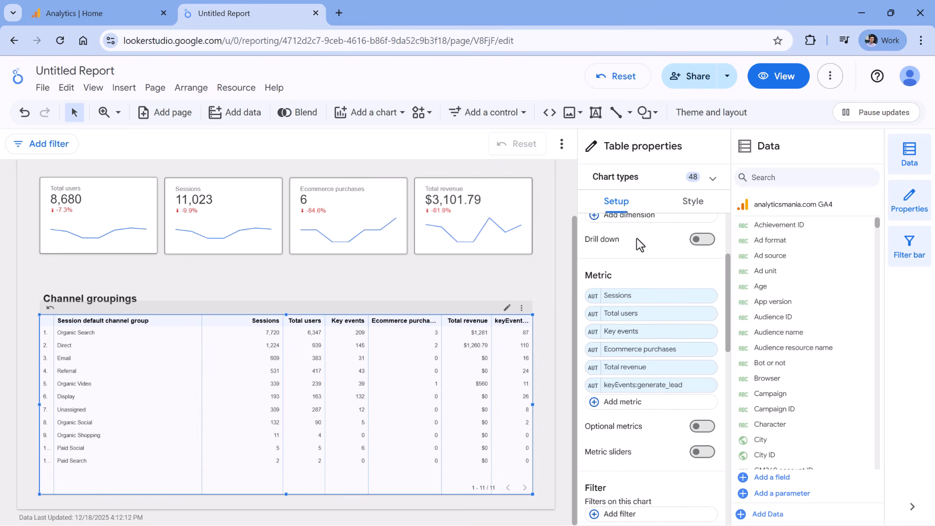
left_click(630, 408)
type("key")
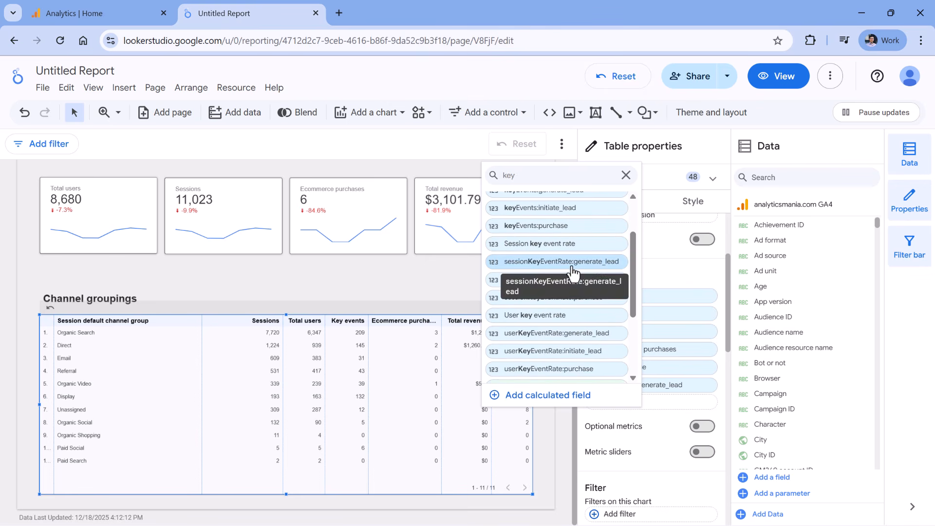
left_click(700, 277)
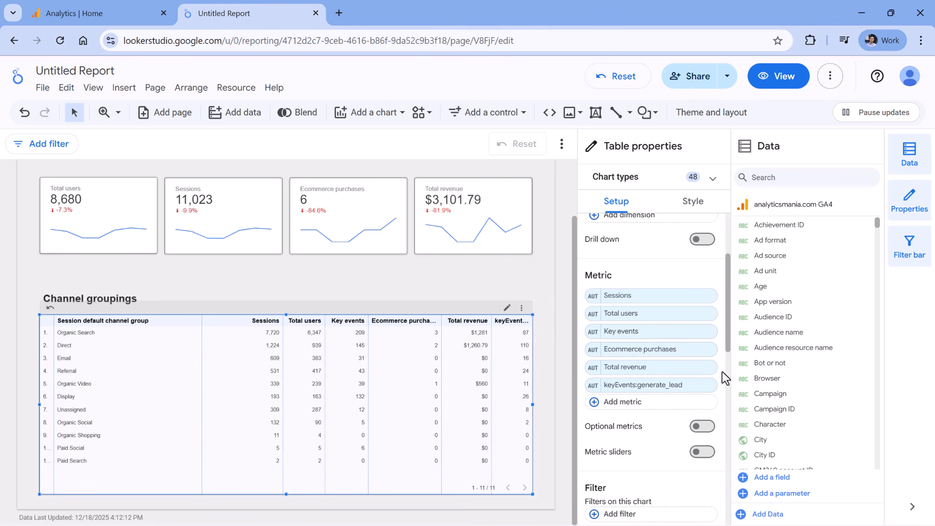
- Move the keyEvents:generate_lead metric between Key events and Ecommerce purchases and narrow the Sessions column
left_click_drag(615, 389, 613, 352)
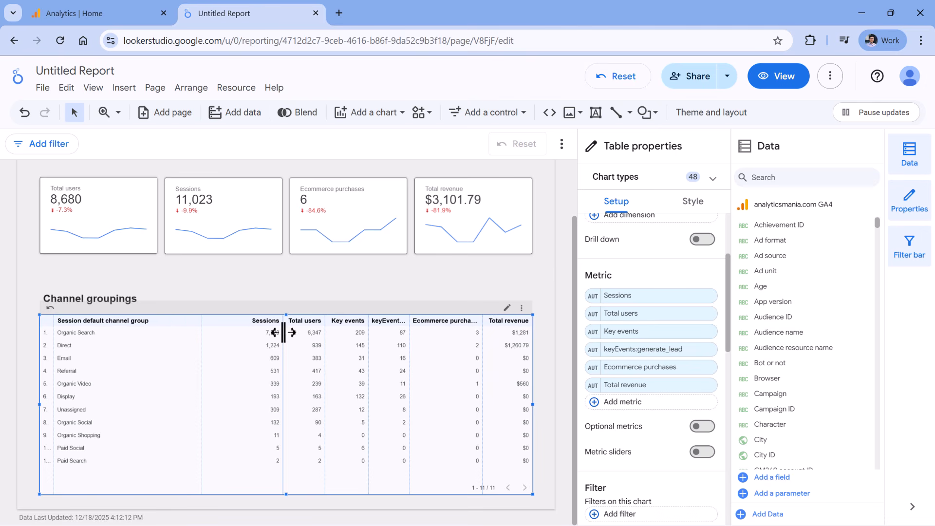
left_click_drag(282, 334, 263, 336)
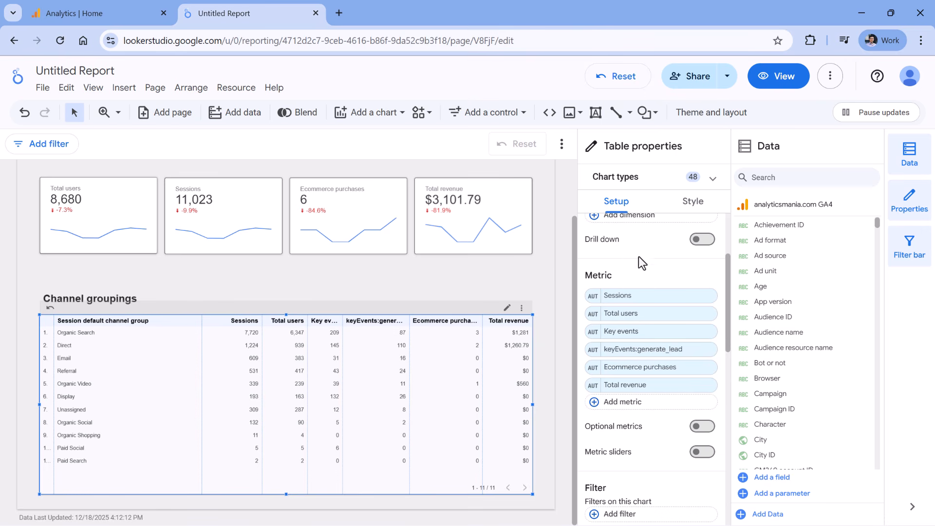
- Set the display name of the keyEvents:generate_lead metric to Leads and rebalance the table's column widths
mouse_move(593, 351)
left_click(592, 351)
left_click(508, 144)
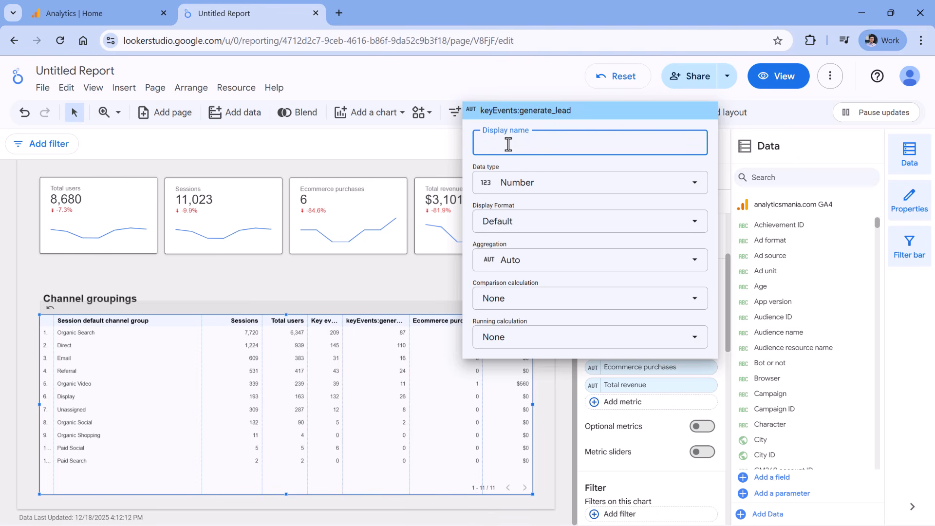
type("Leads")
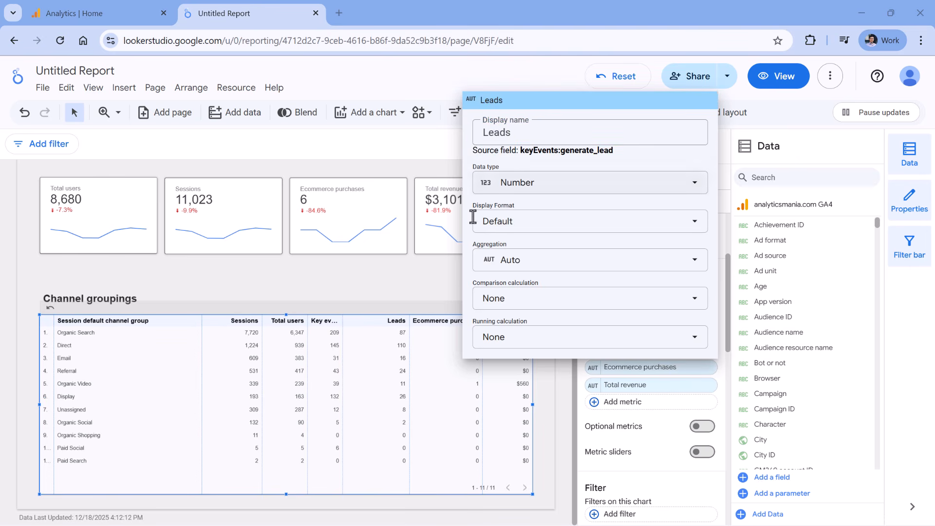
left_click(389, 328)
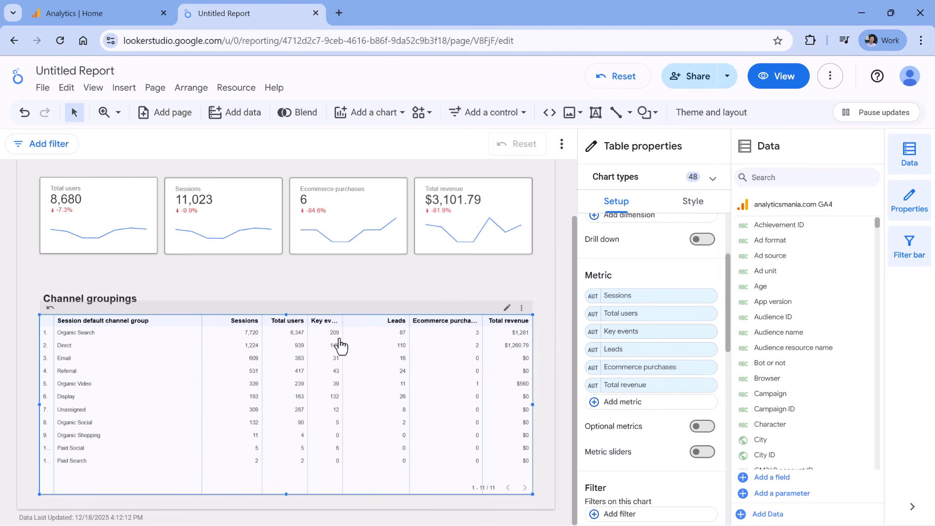
left_click_drag(346, 330, 376, 335)
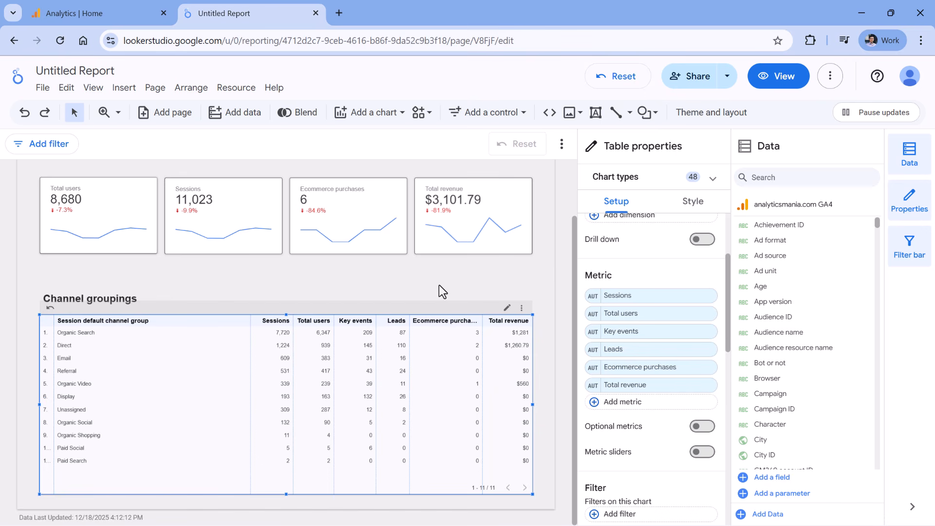
- Set the display name of the table's Ecommerce purchases metric to Purchases and fit the column widths to the headers
left_click(593, 367)
left_click(540, 157)
type("Purchases")
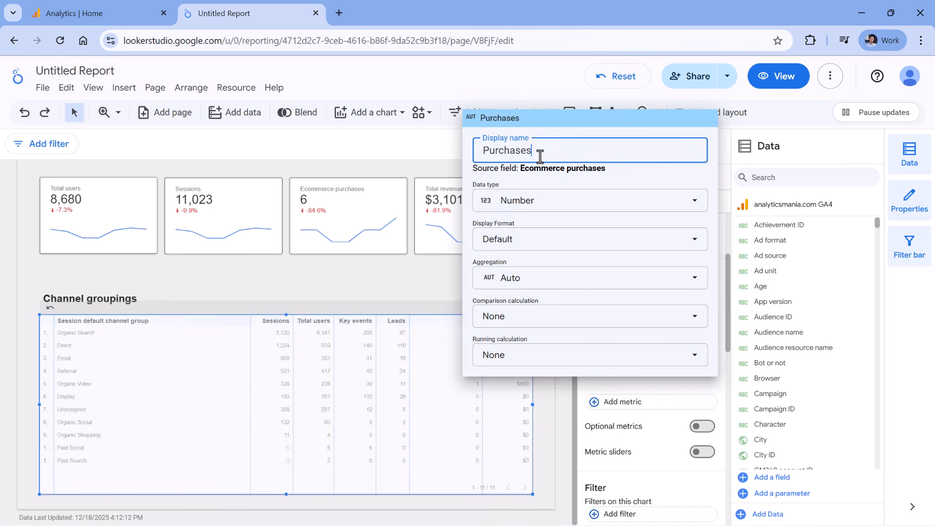
left_click(382, 235)
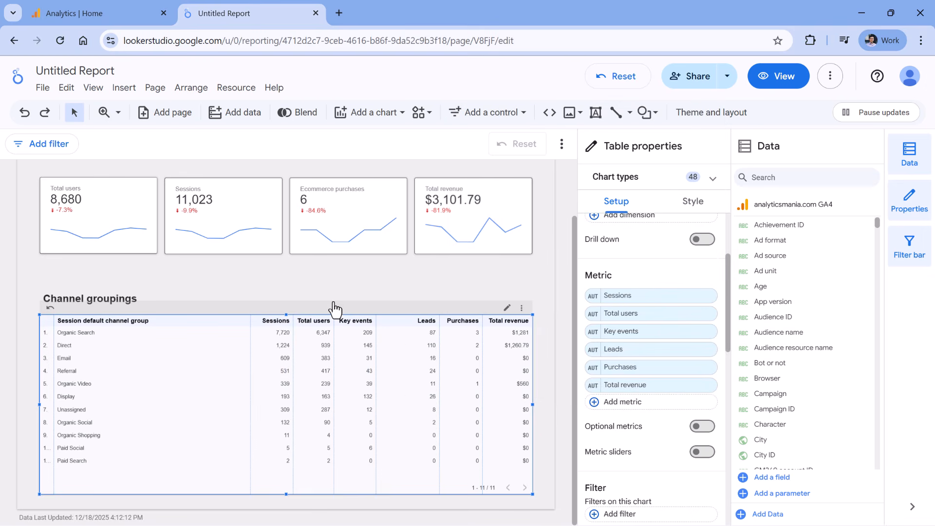
left_click(410, 290)
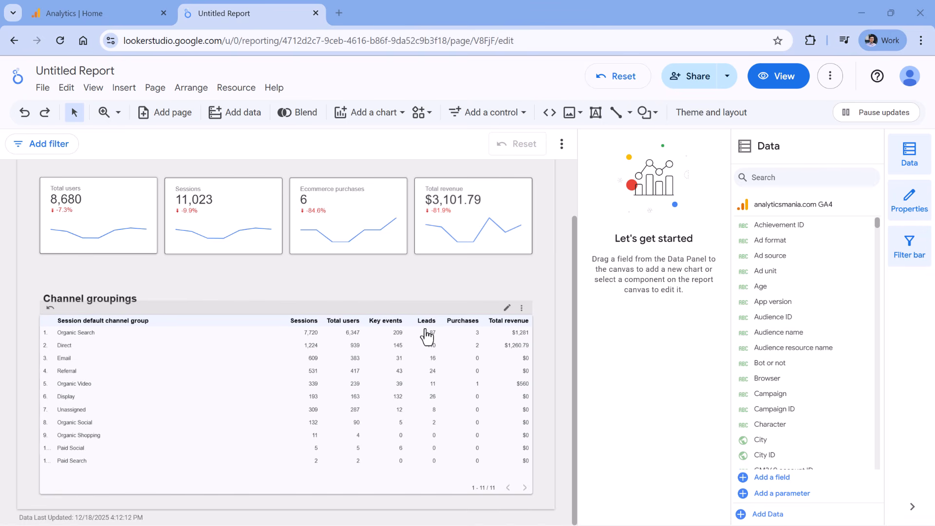
- Add the sessionKeyEventRate:generate_lead metric to the Channel groupings table and place it directly after Leads
left_click(361, 345)
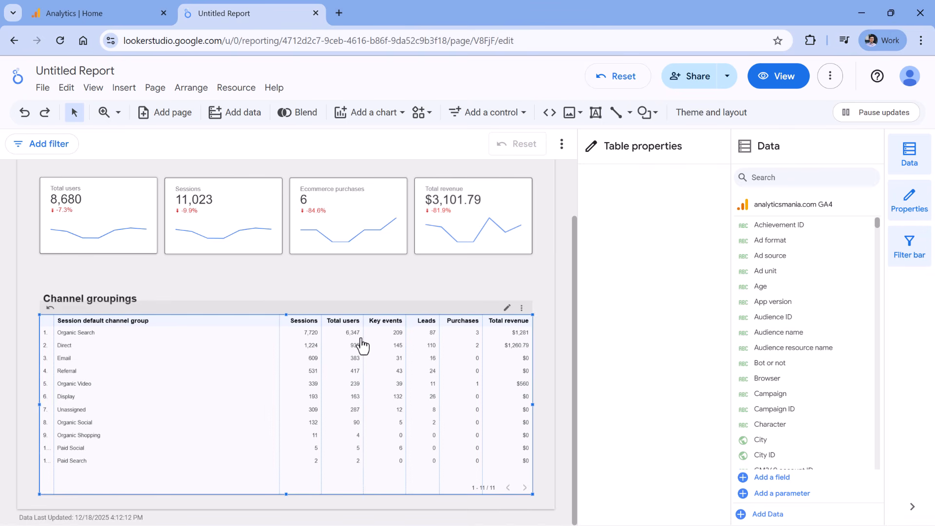
scroll(633, 336, "down", 5)
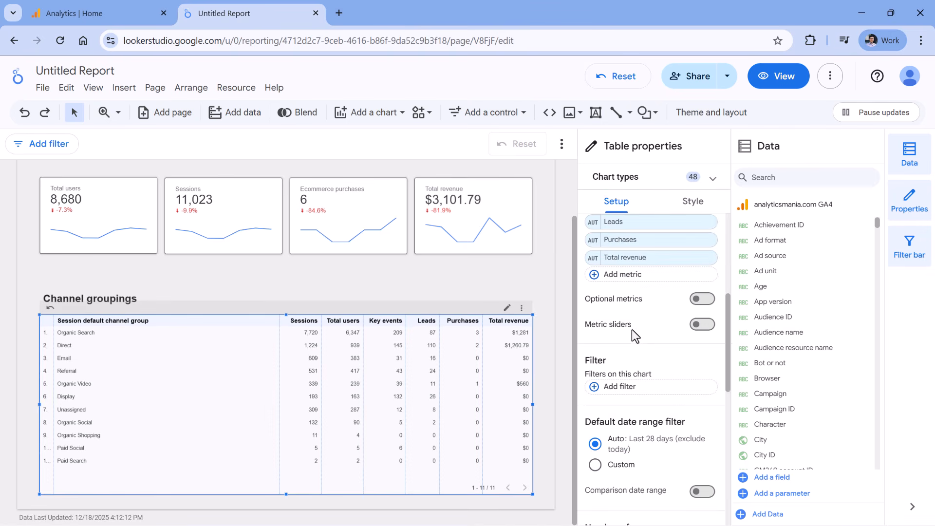
left_click(624, 275)
type("sessionk")
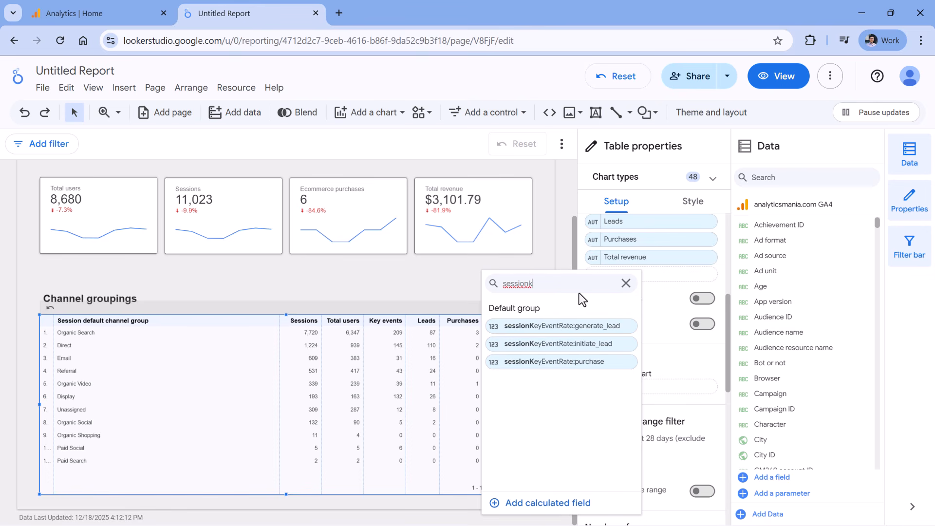
left_click(552, 334)
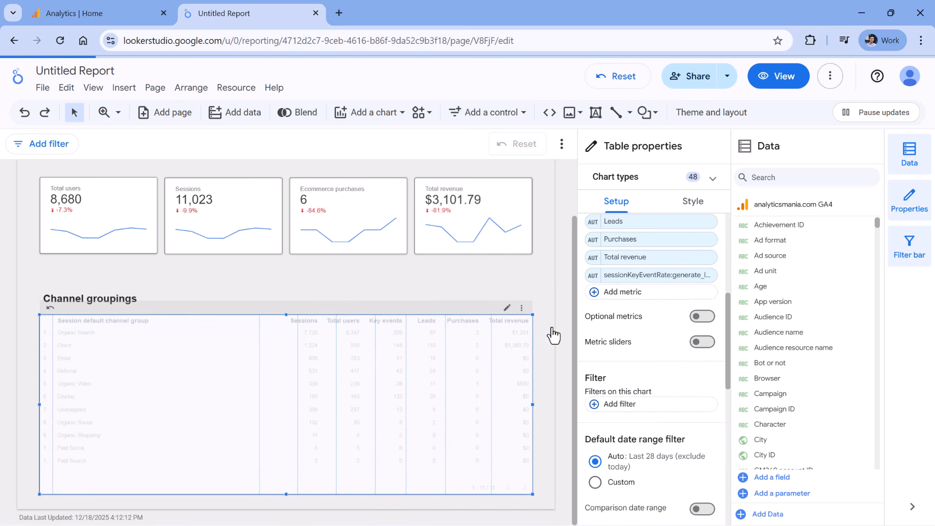
scroll(601, 310, "up", 2)
left_click_drag(618, 337, 616, 304)
left_click(617, 305)
left_click(582, 354)
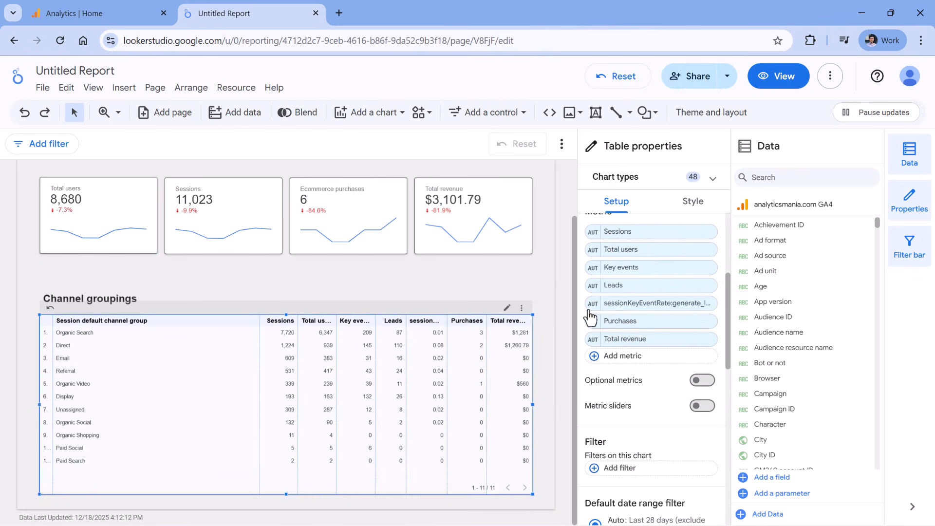
- Set the display name of the sessionKeyEventRate:generate_lead metric to Leads conv. rate and widen its table column
left_click(591, 303)
type("Leads conv. rate")
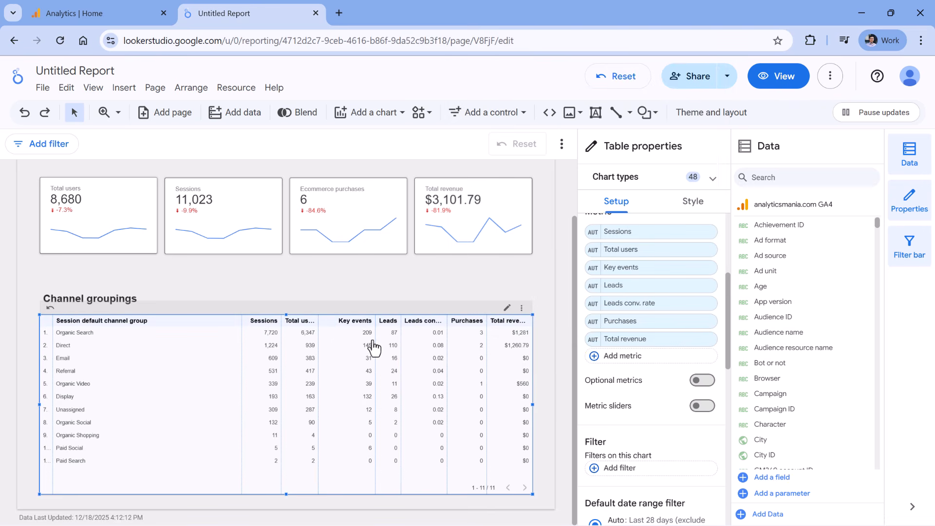
left_click_drag(375, 344, 360, 344)
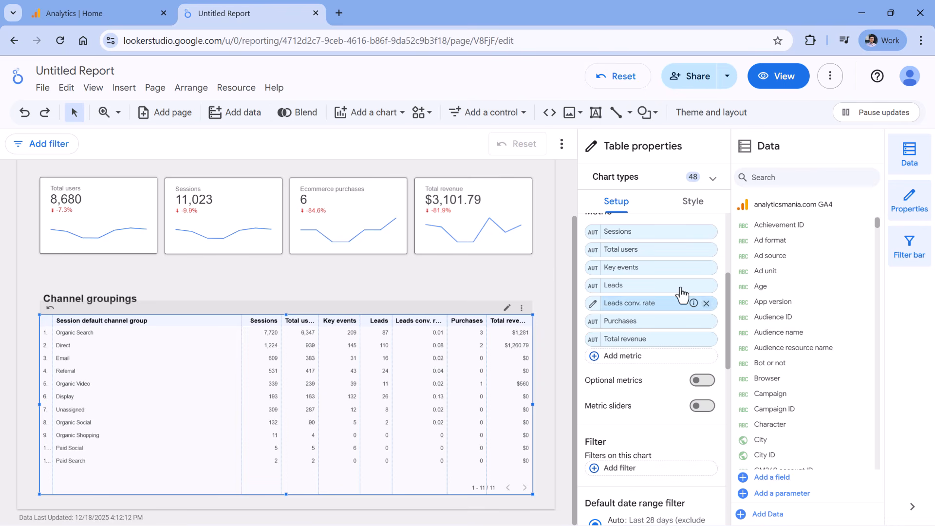
- Shorten the lead conversion rate metric's display name to "Leads cr." and readjust the column widths
left_click(594, 304)
left_click(507, 98)
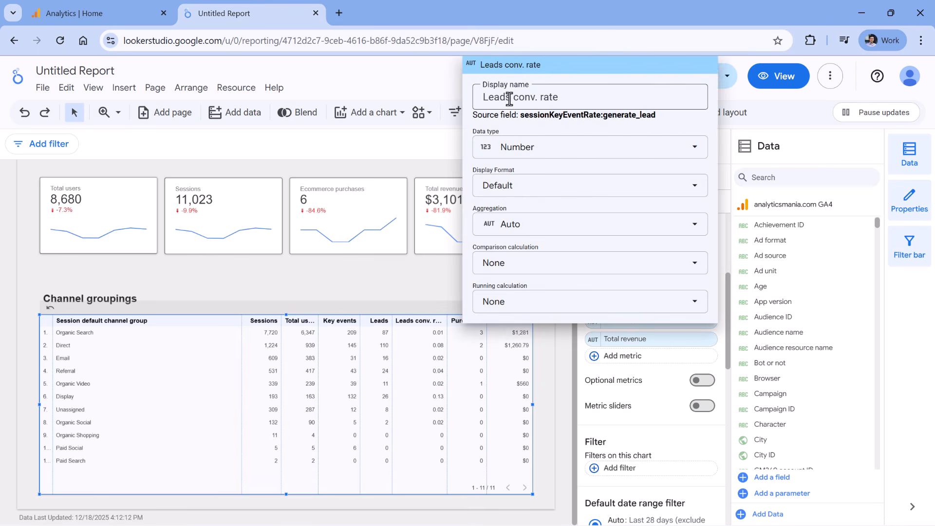
left_click_drag(512, 98, 579, 96)
type("cr.")
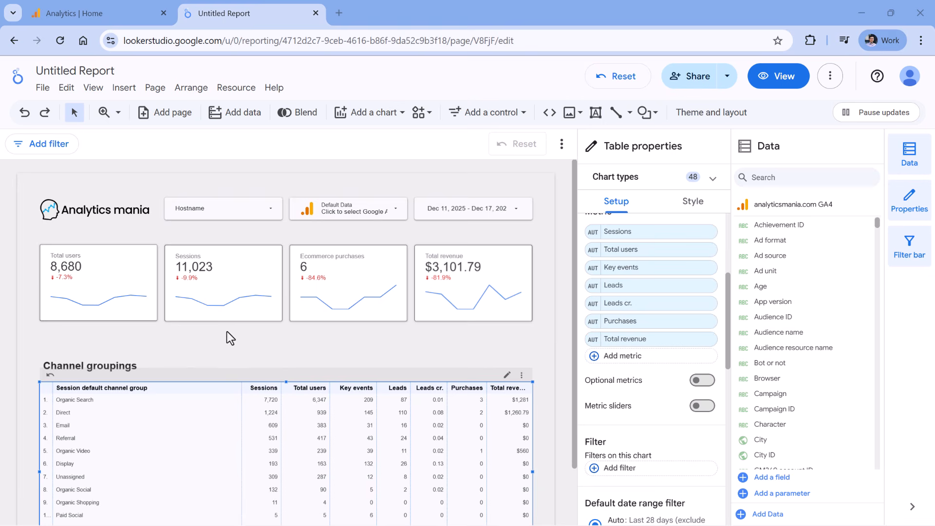
- Add a second page to the report
scroll(227, 331, "down", 2)
scroll(235, 290, "up", 2)
left_click(162, 119)
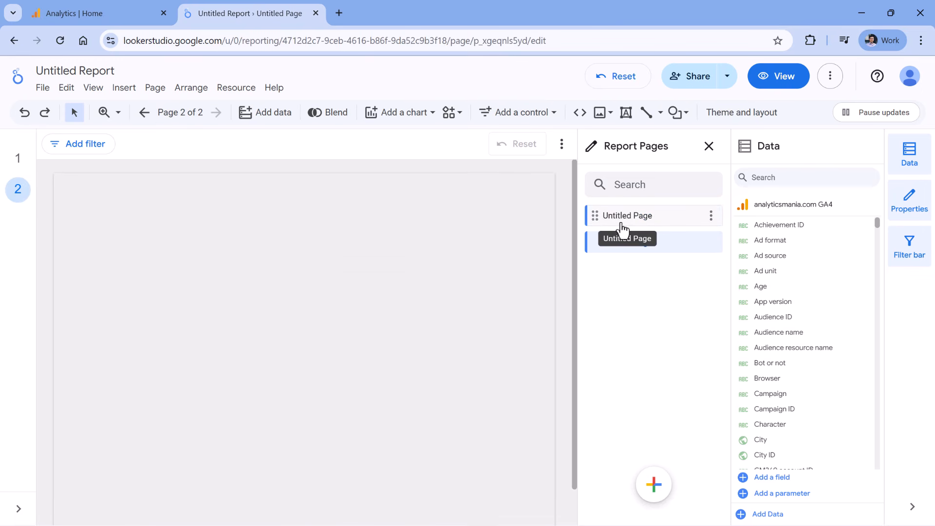
- Rename the first report page to "Traffic sources"
left_click(711, 217)
left_click(715, 226)
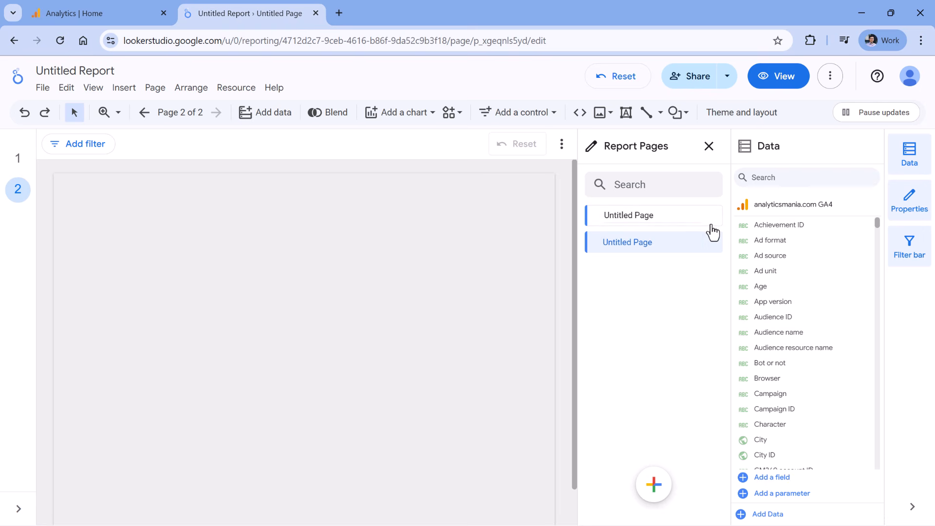
type("Traffic sources")
key("Return")
- Rename the second report page to "Top products"
left_click(711, 242)
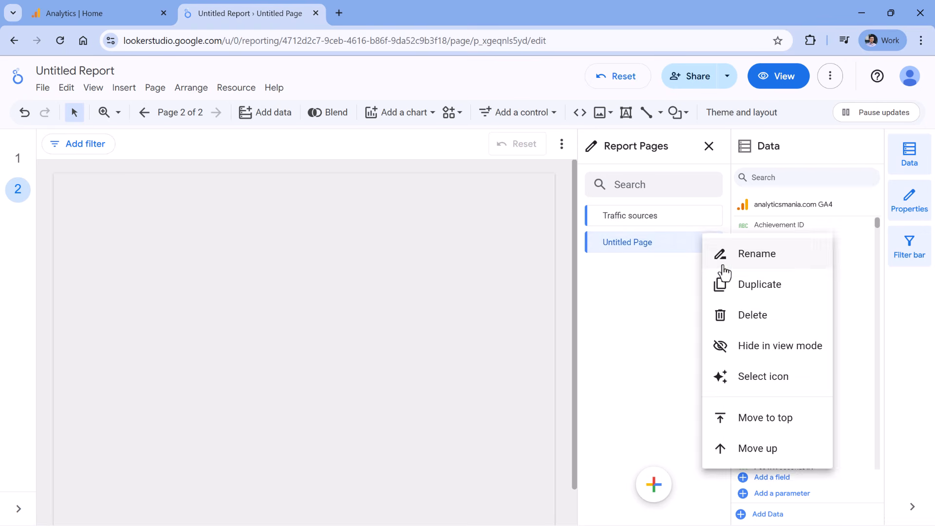
left_click(724, 270)
type("Top p")
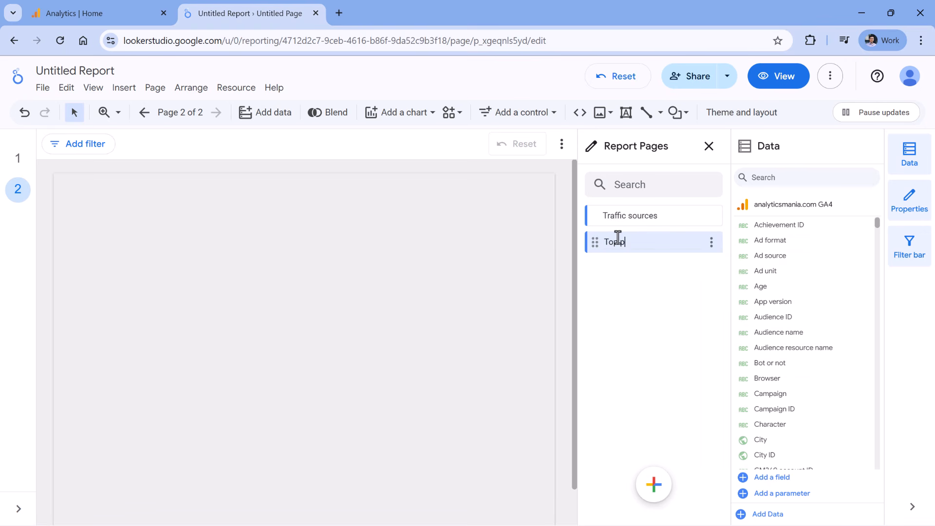
type("roducts")
key("Return")
- Preview the report in view mode, check the Traffic sources page with the page navigation collapsed, and return to editing
left_click(781, 82)
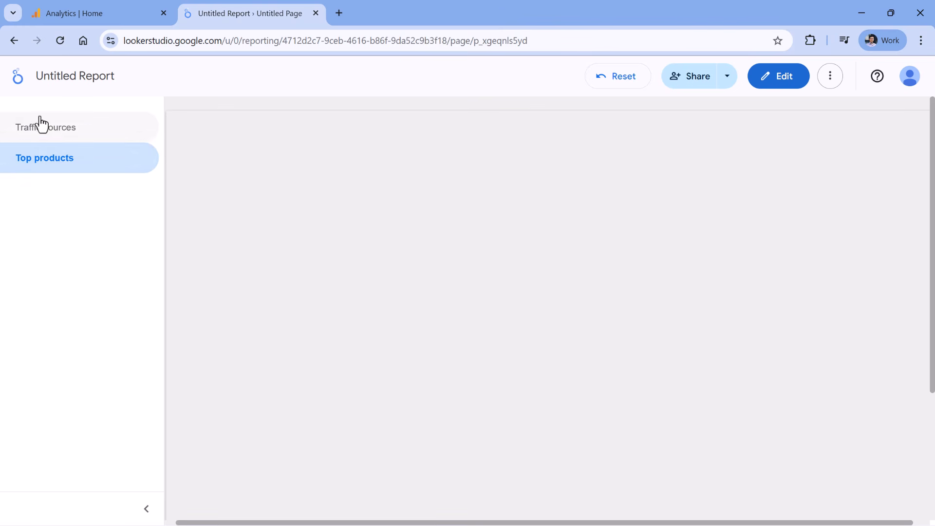
left_click(71, 134)
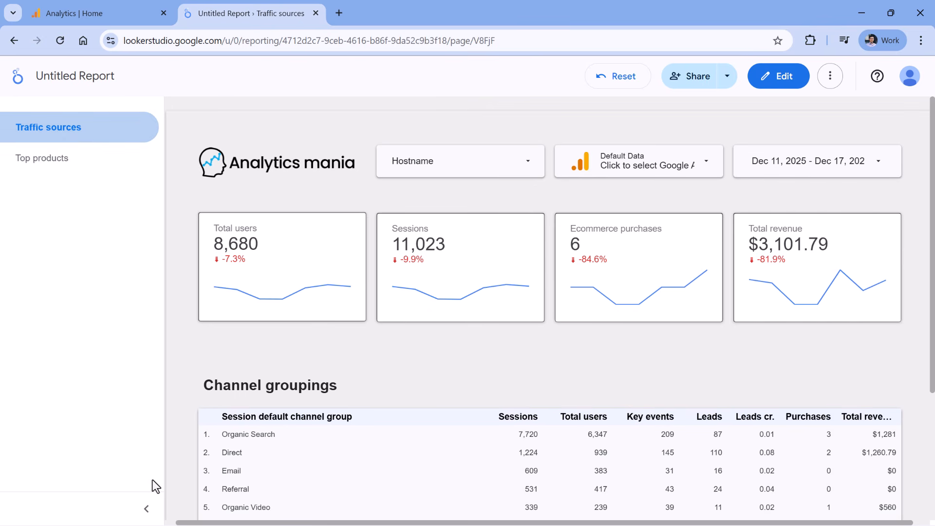
left_click(146, 508)
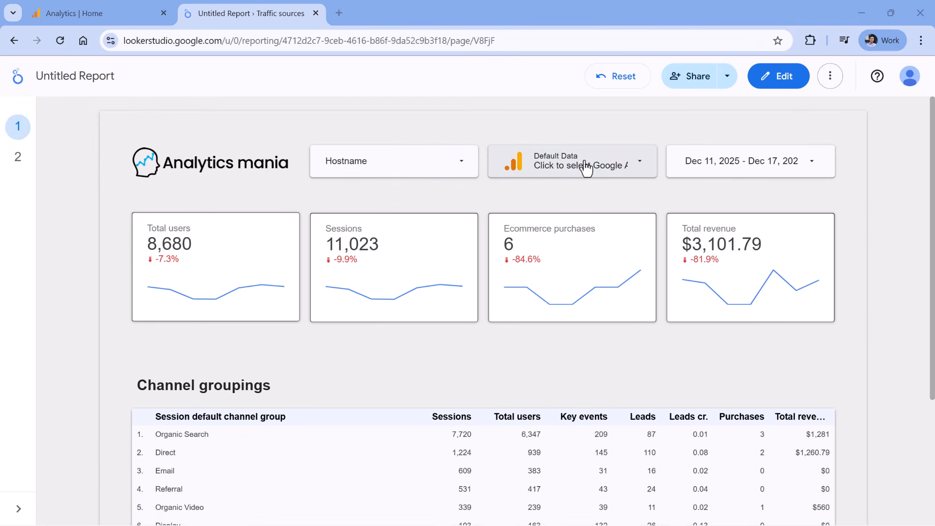
left_click(783, 78)
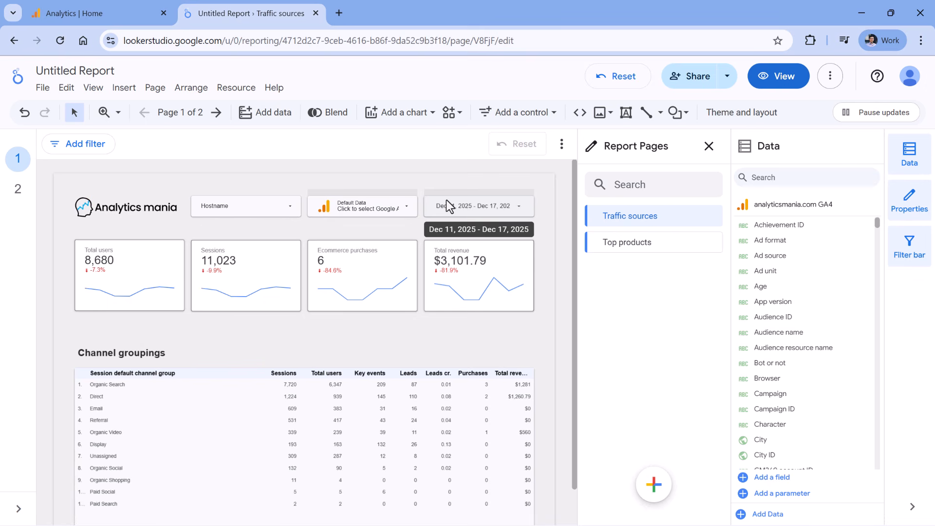
- Examine the report's Google Analytics token usage, including the remaining daily and hourly tokens, and close the overview
scroll(297, 301, "down", 1)
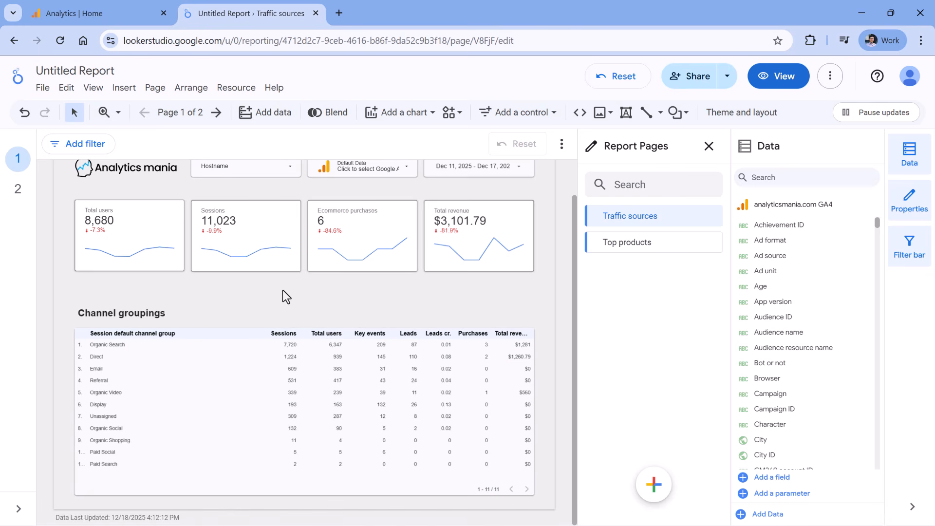
scroll(231, 258, "up", 1)
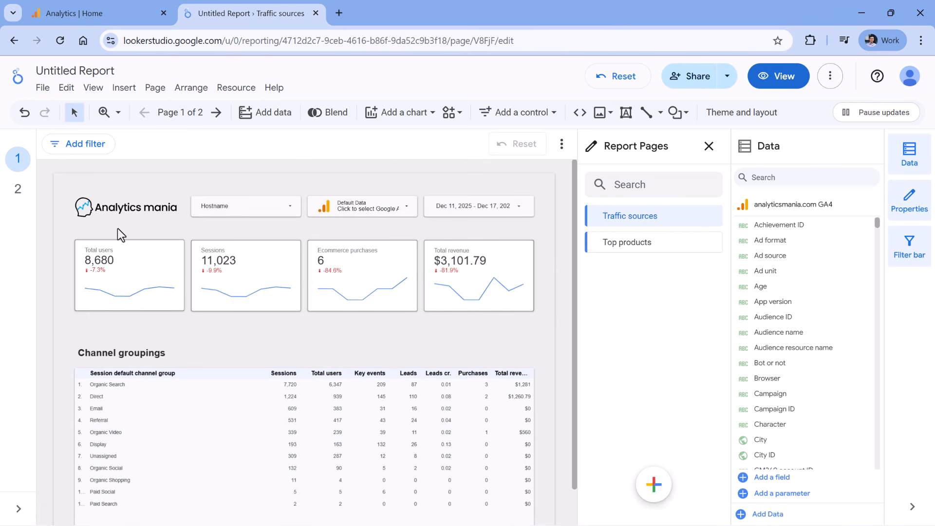
right_click(338, 332)
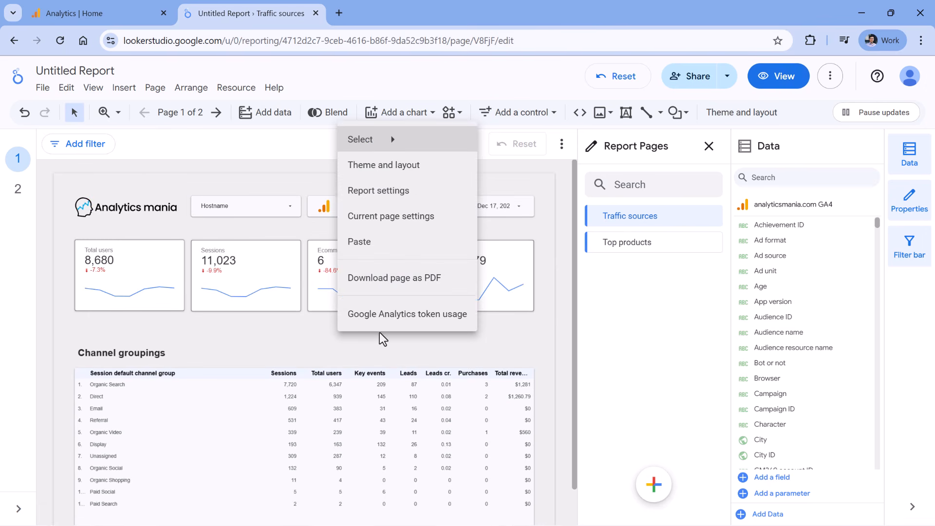
left_click(418, 326)
scroll(435, 277, "down", 2)
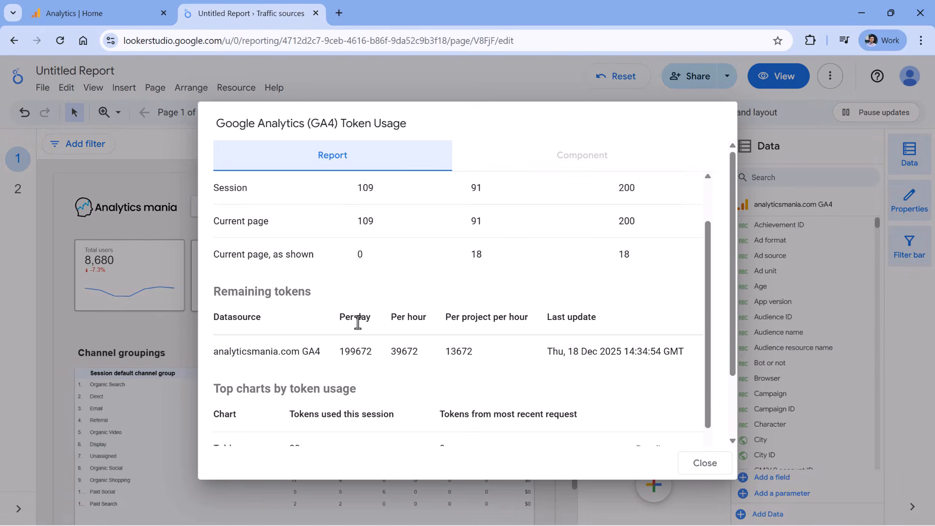
double_click(358, 350)
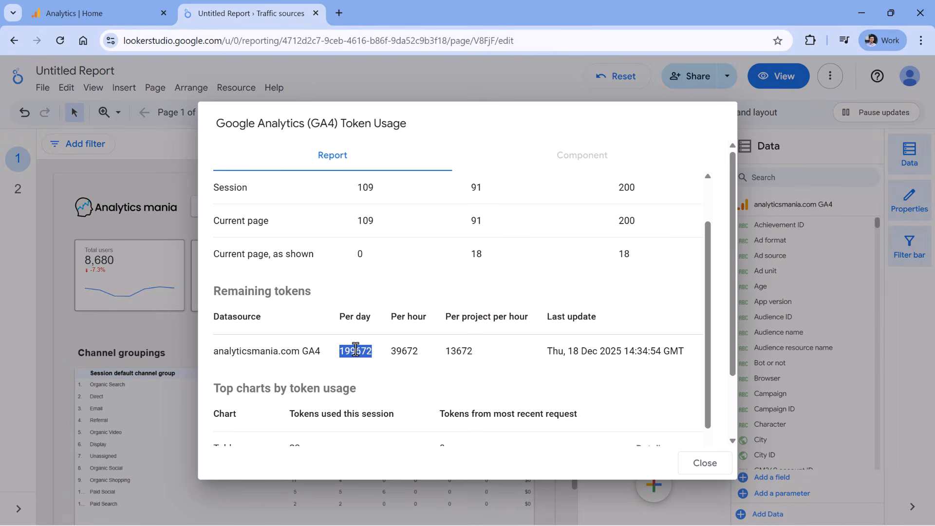
double_click(404, 351)
scroll(362, 251, "up", 2)
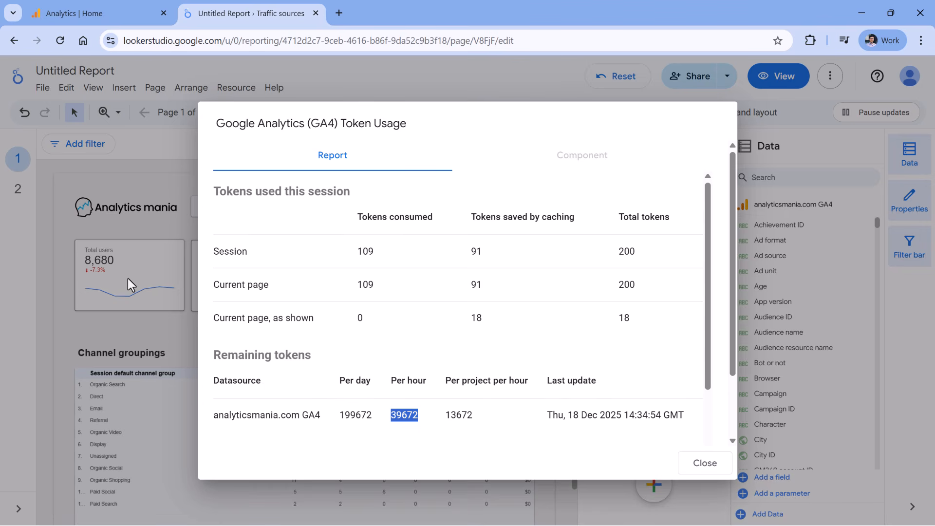
left_click(692, 463)
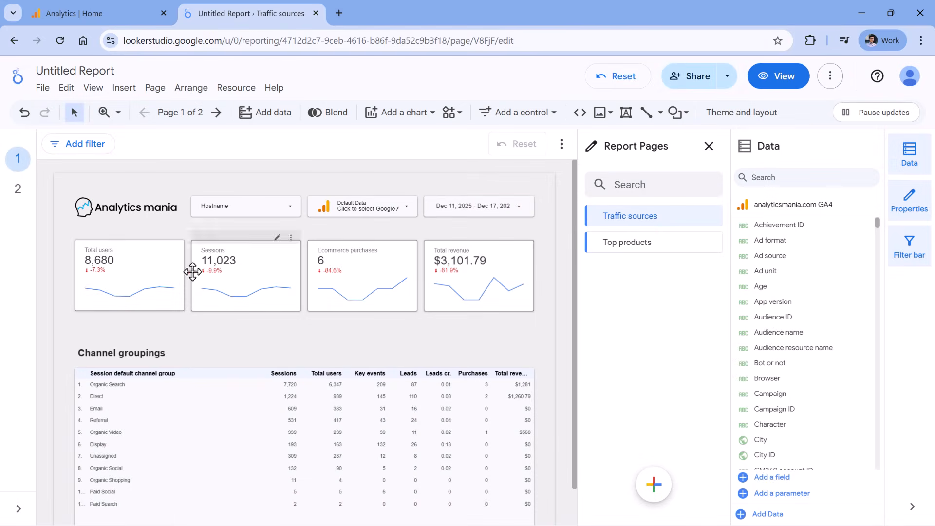
- Try out pausing the report's chart data updates and resume them
left_click(875, 116)
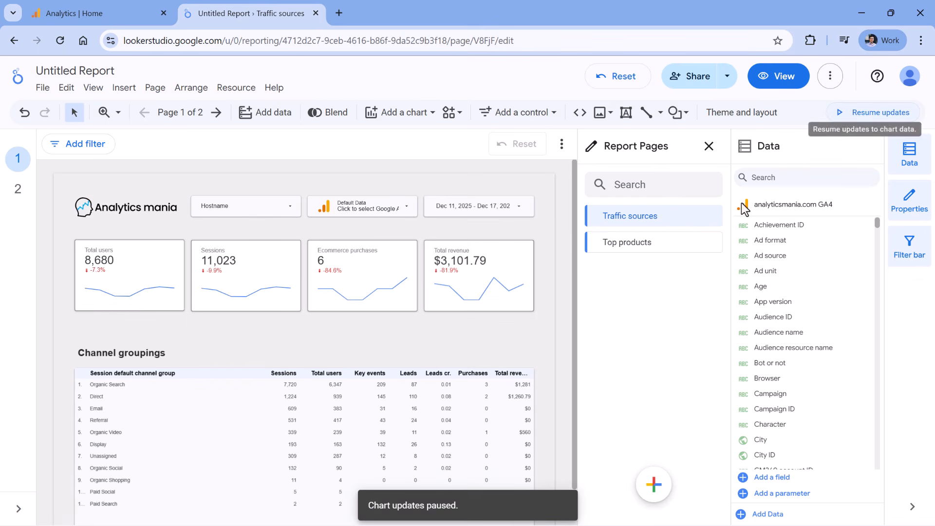
scroll(234, 309, "down", 1)
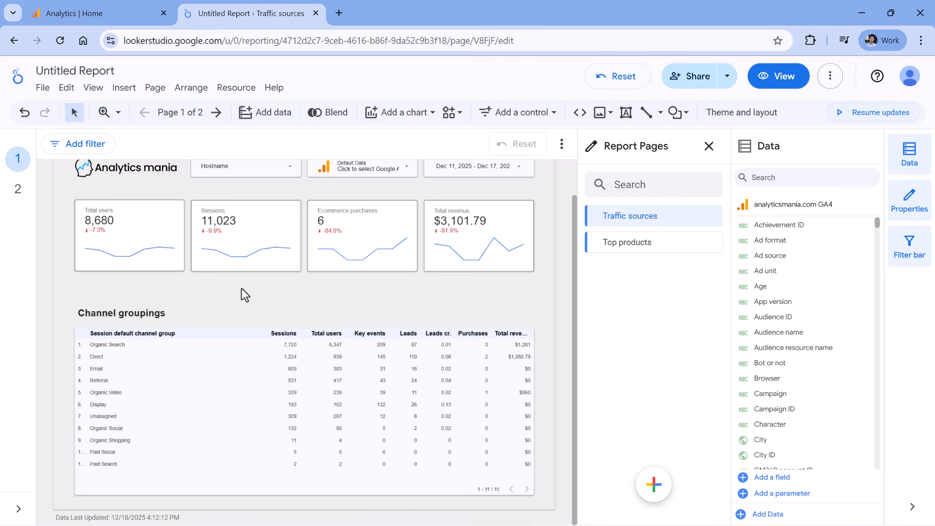
scroll(244, 297, "up", 1)
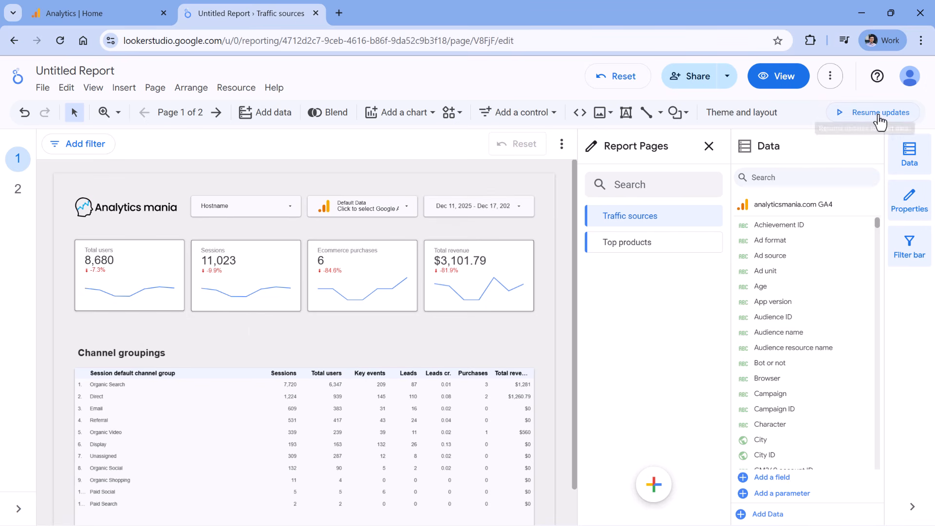
scroll(176, 332, "down", 1)
scroll(151, 313, "up", 1)
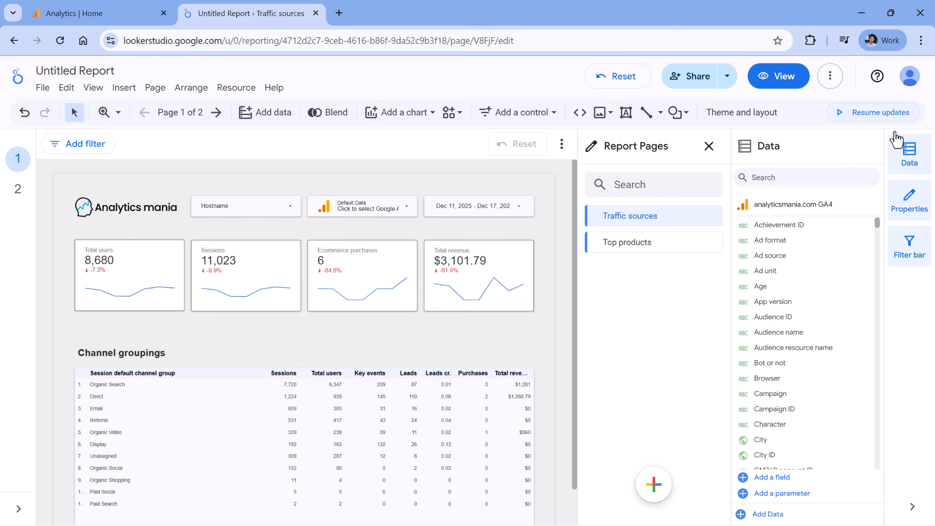
left_click(878, 114)
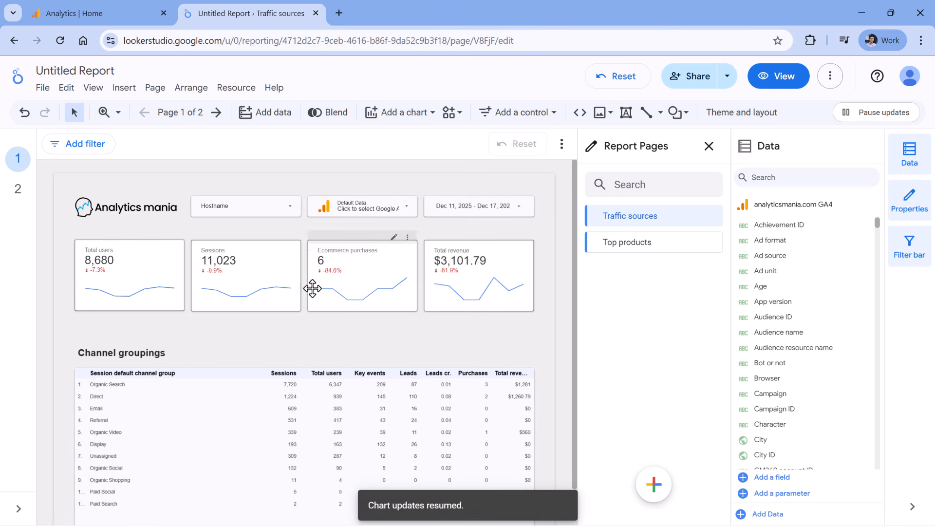
- Pause the chart data updates for the report
left_click(879, 112)
scroll(293, 301, "down", 1)
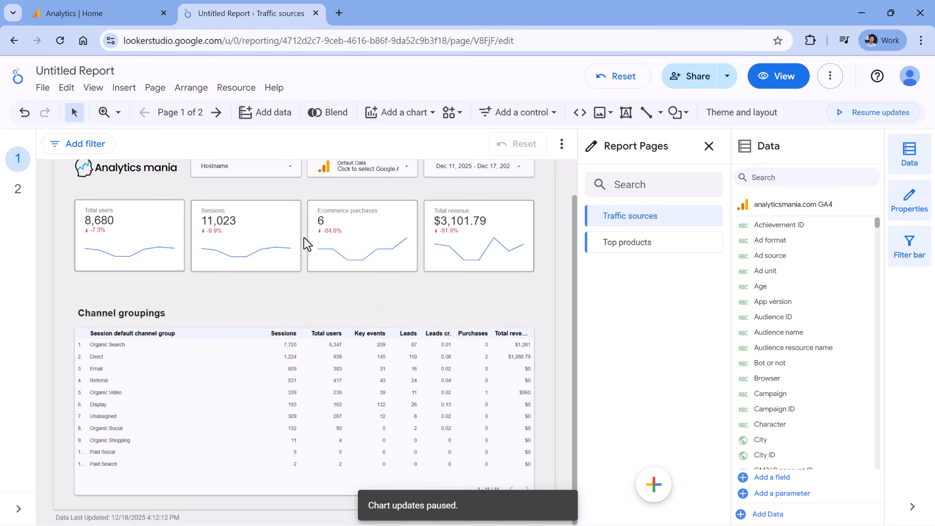
scroll(295, 297, "up", 1)
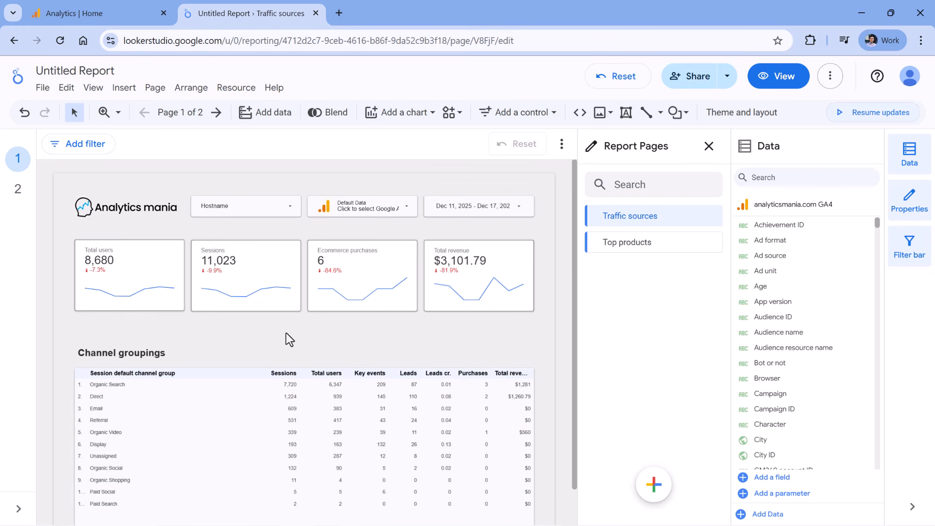
- Rename the report to "Traffic acquisition data - Analytics Mania"
triple_click(81, 71)
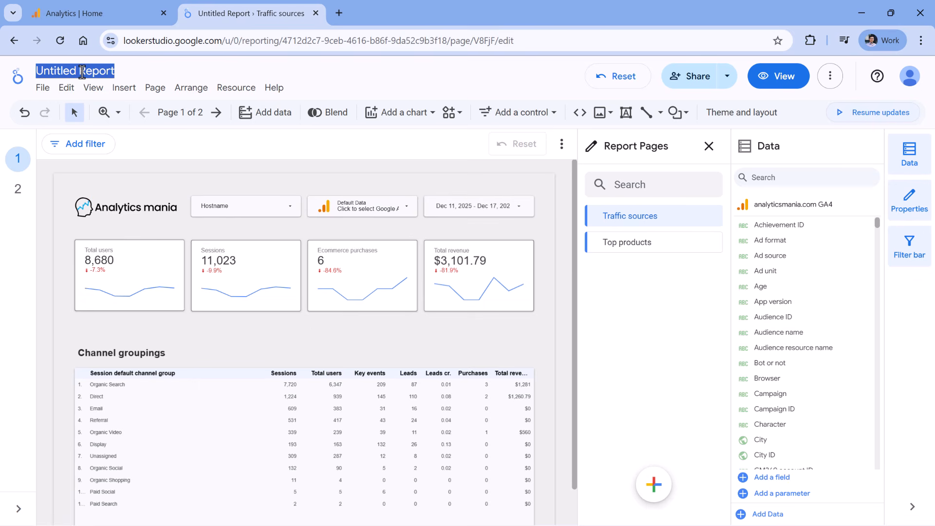
type("Traffic a")
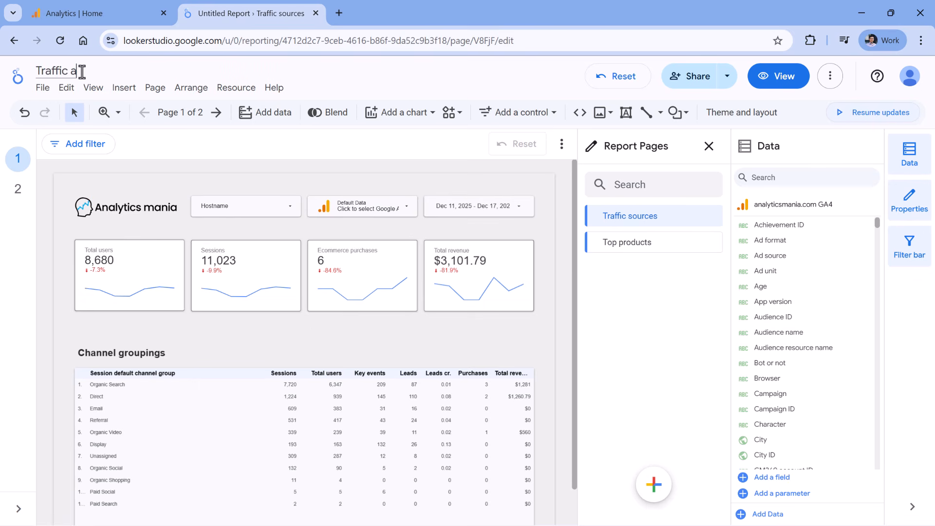
type("cquisition dat")
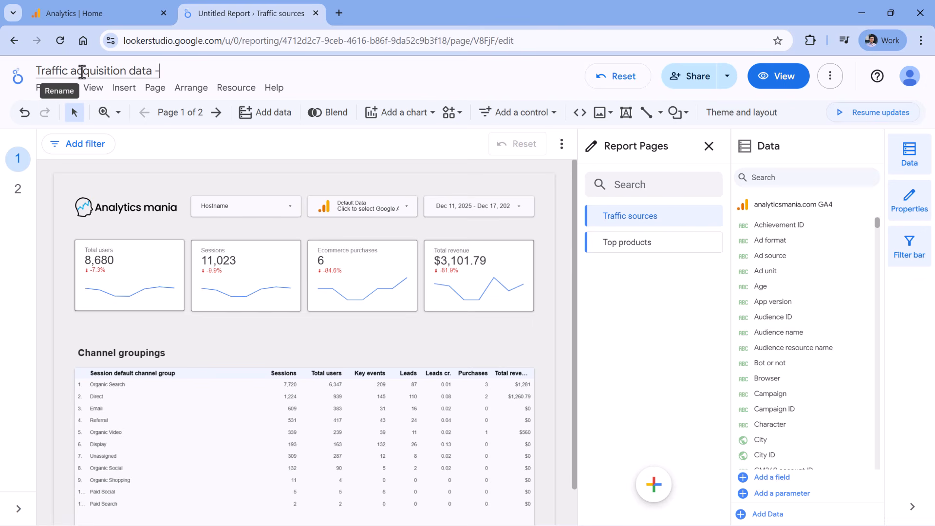
type("a - Analytics Mania")
key("Return")
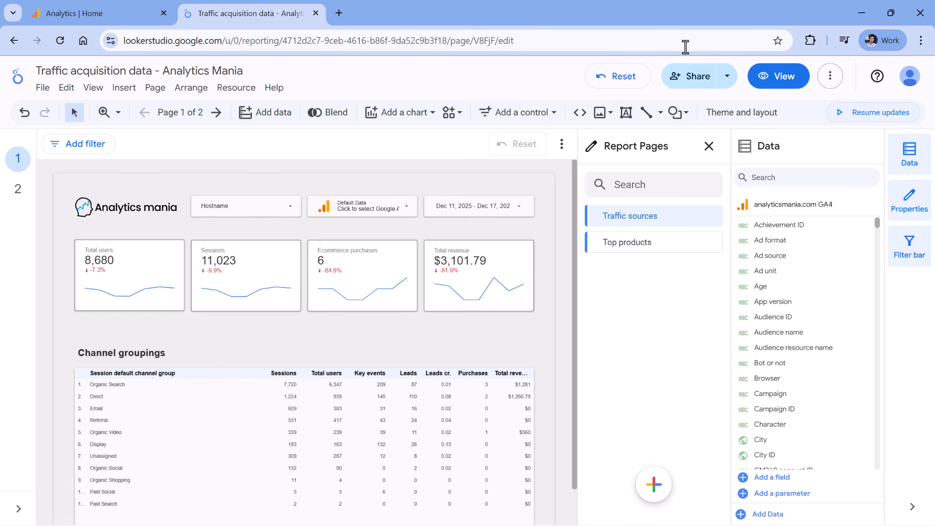
- Review the report's sharing settings and the roles available for invited people, and close them without inviting anyone
left_click(694, 82)
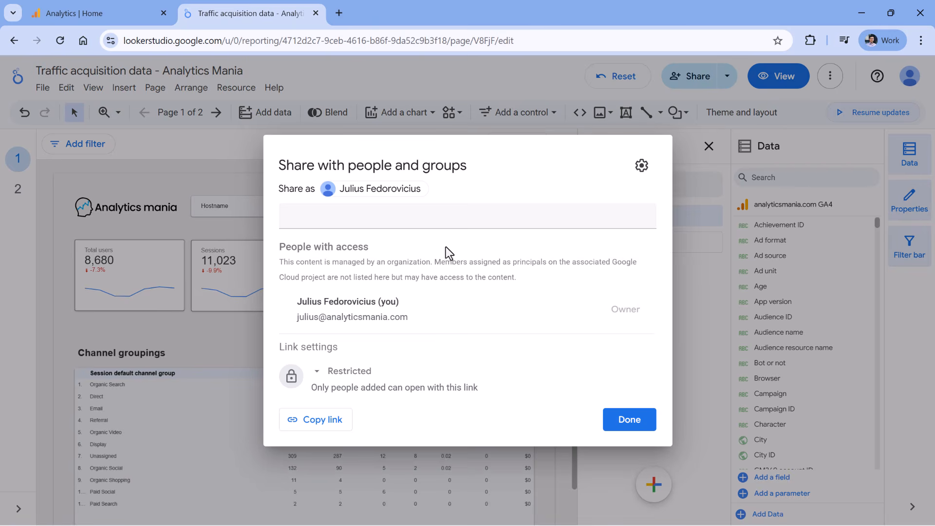
left_click(381, 220)
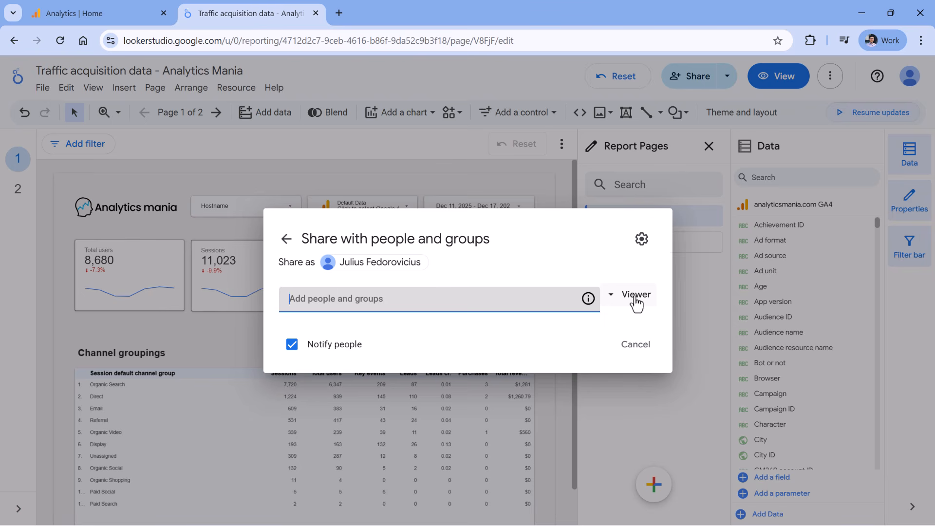
left_click(636, 296)
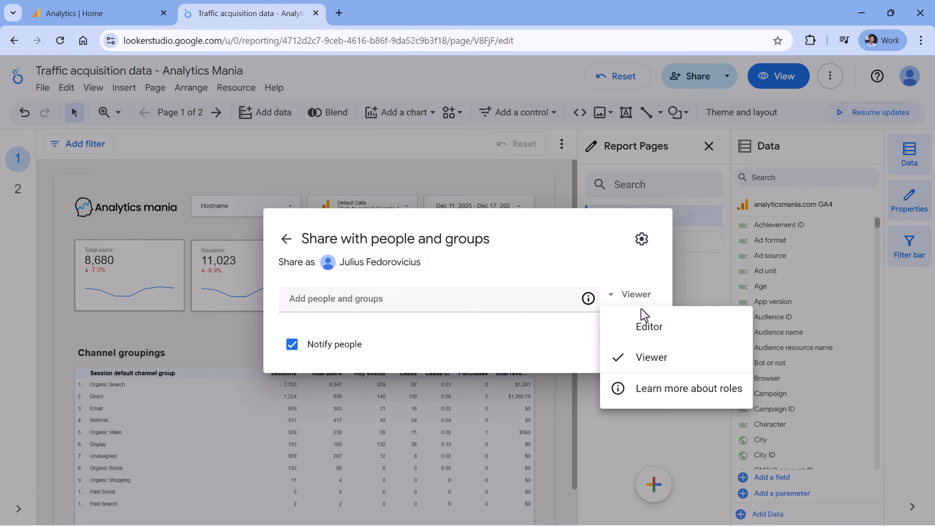
left_click(590, 252)
left_click(568, 150)
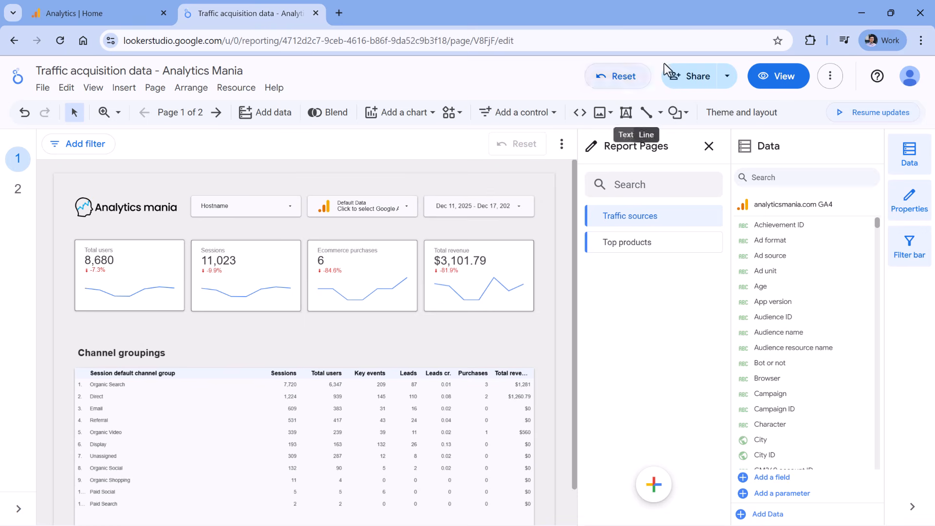
- Review the scheduled email delivery settings for the report and close them without saving a schedule
left_click(727, 78)
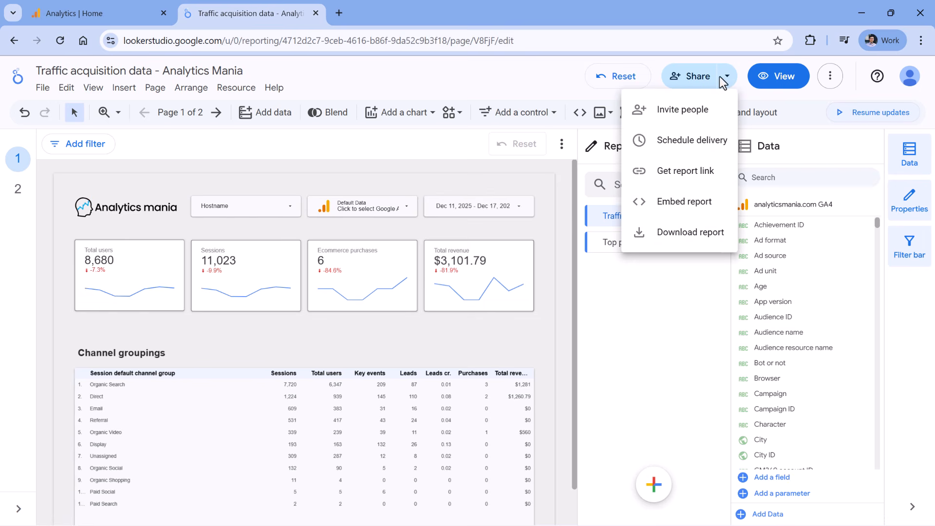
left_click(683, 146)
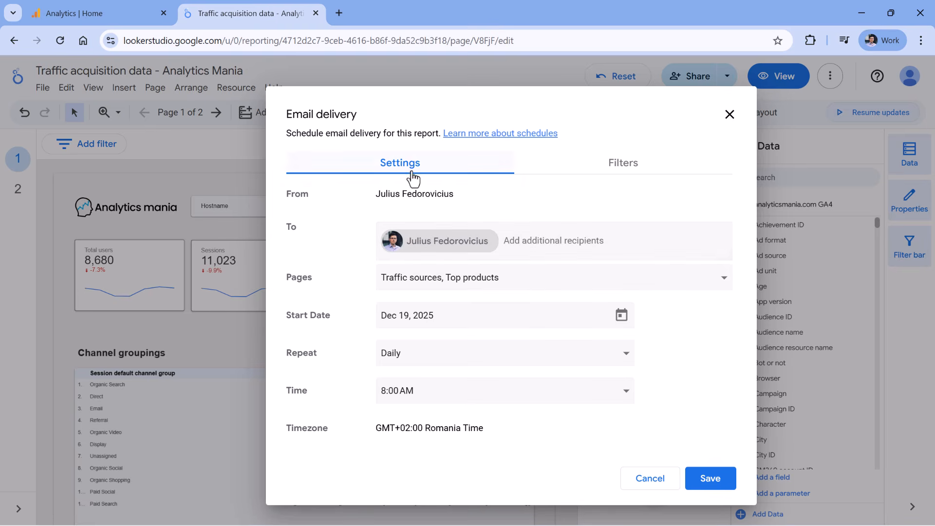
left_click(729, 115)
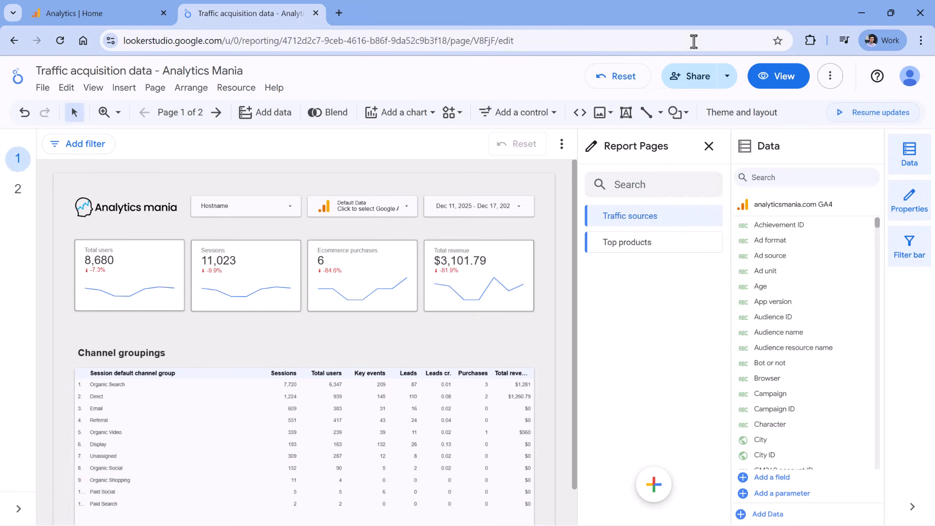
- Review the page options for downloading the report as PDF and cancel the download
left_click(727, 76)
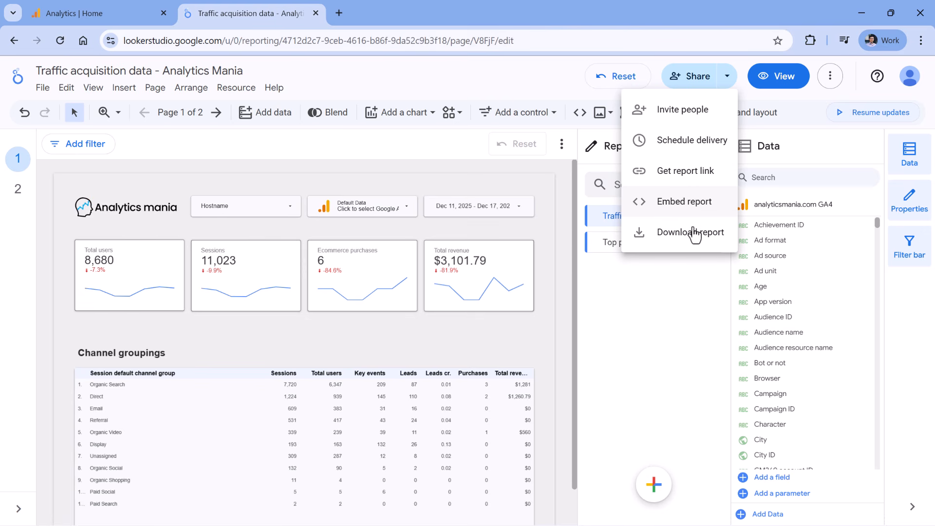
left_click(678, 240)
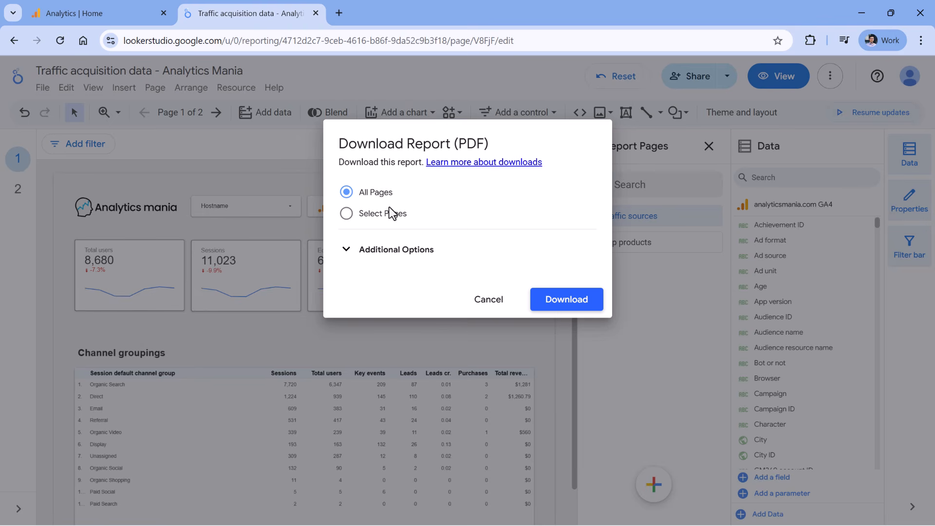
left_click(489, 299)
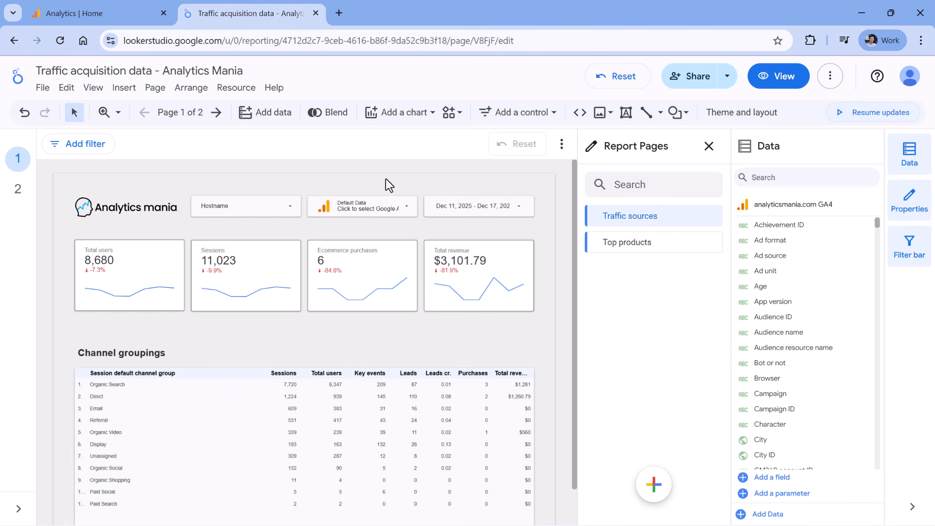
- Close the list of report pages
left_click(708, 146)
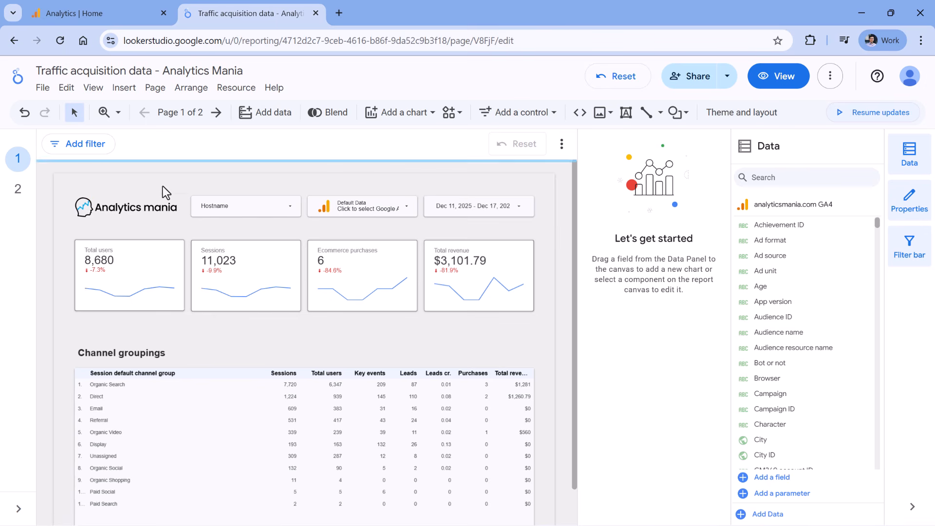
scroll(189, 341, "down", 1)
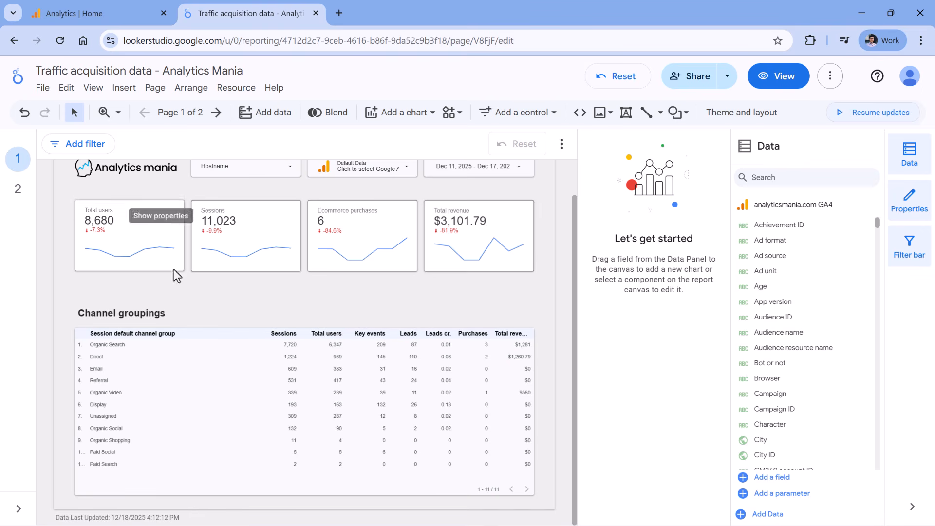
scroll(173, 270, "up", 2)
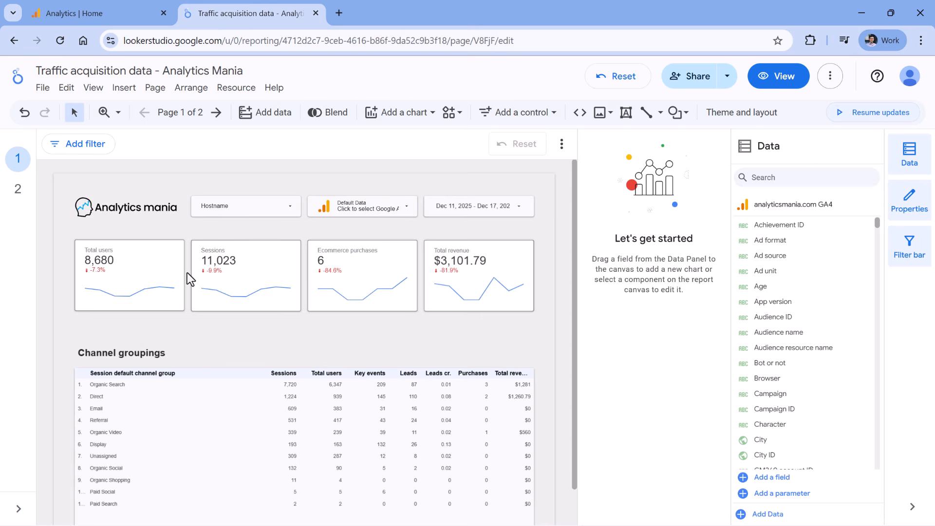
- Start a new filter on the Channel groupings table and name it "Include - only organic traffic"
scroll(187, 273, "down", 2)
left_click(187, 366)
scroll(649, 276, "down", 6)
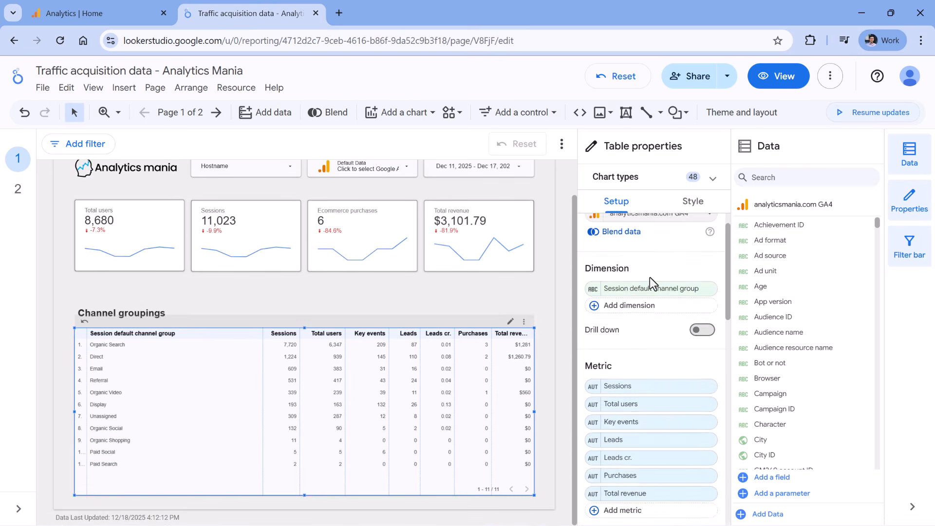
scroll(660, 322, "down", 4)
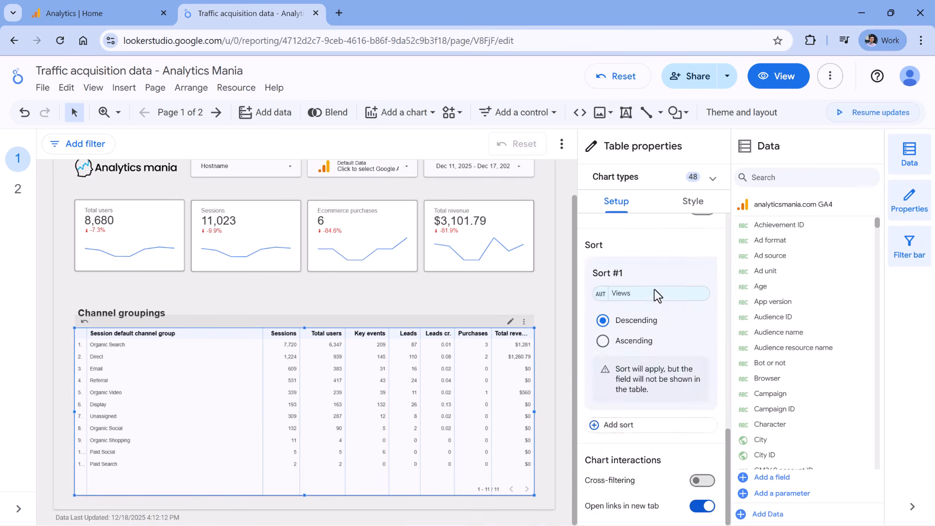
scroll(655, 294, "up", 6)
left_click(627, 284)
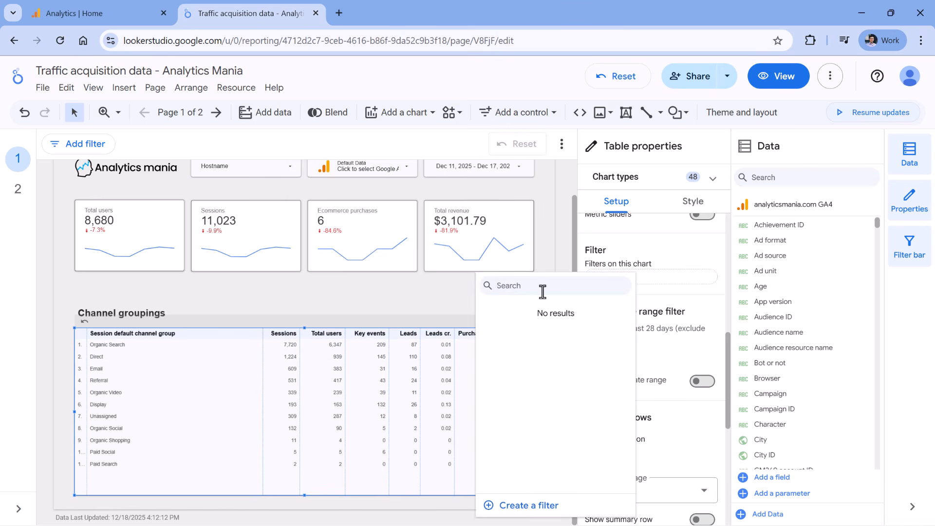
left_click(526, 508)
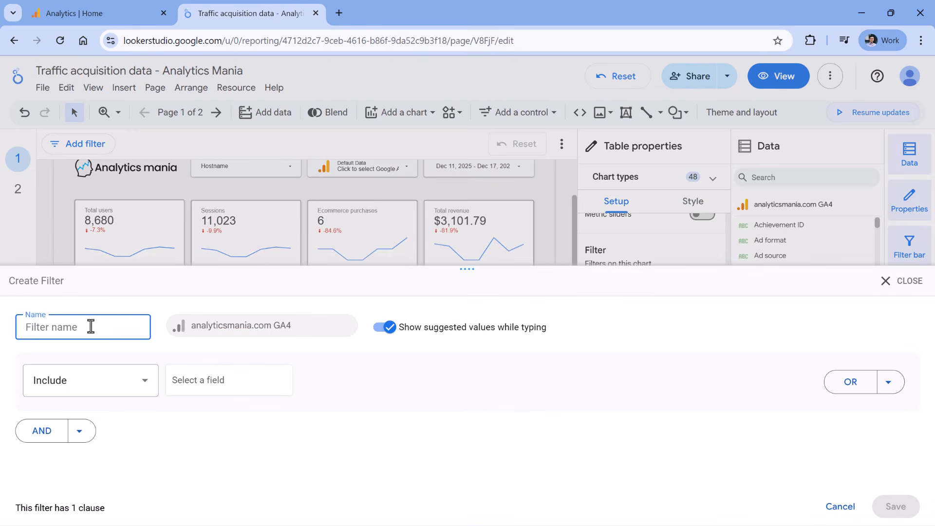
type("only organic traffic")
left_click(21, 328)
type("Include -")
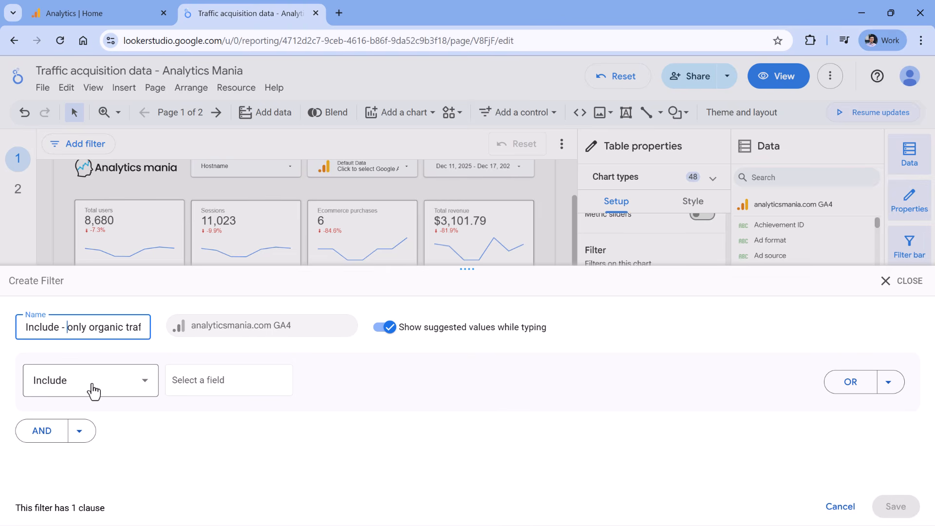
- Make the filter include rows where Session default channel group is Equal to (=) "Organic" and save it
left_click(248, 384)
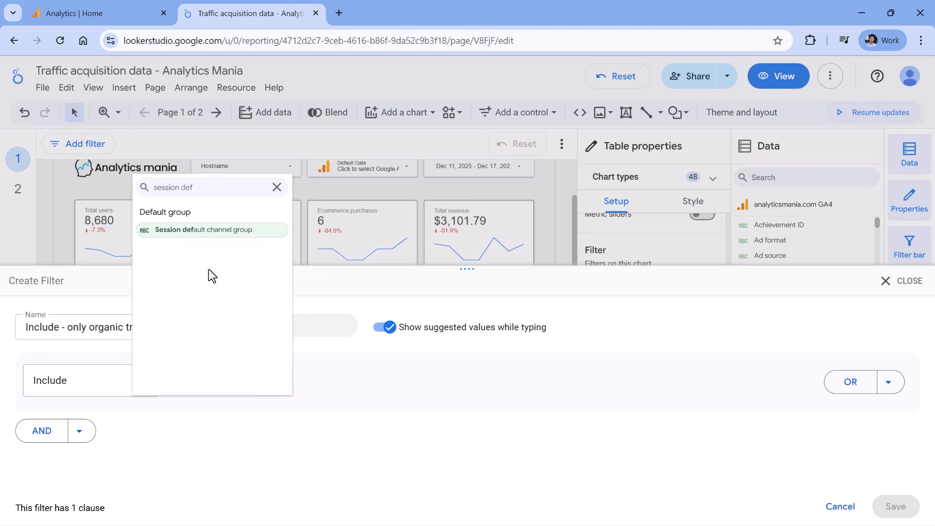
left_click(208, 232)
left_click(396, 384)
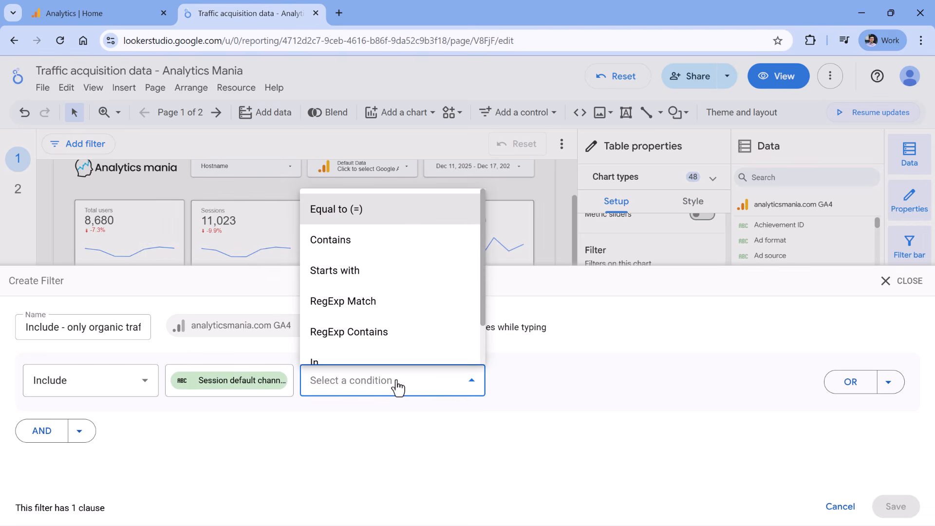
left_click(344, 208)
left_click(551, 385)
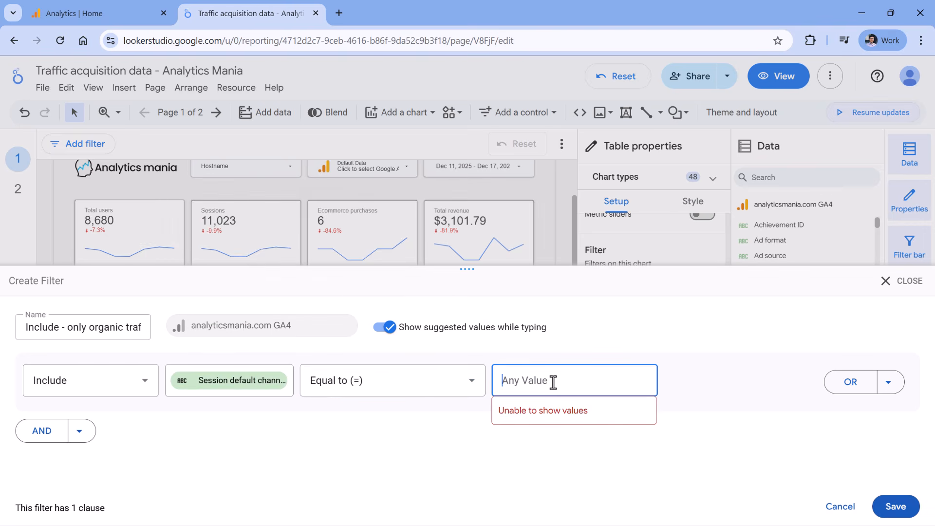
type("Organic")
left_click(891, 506)
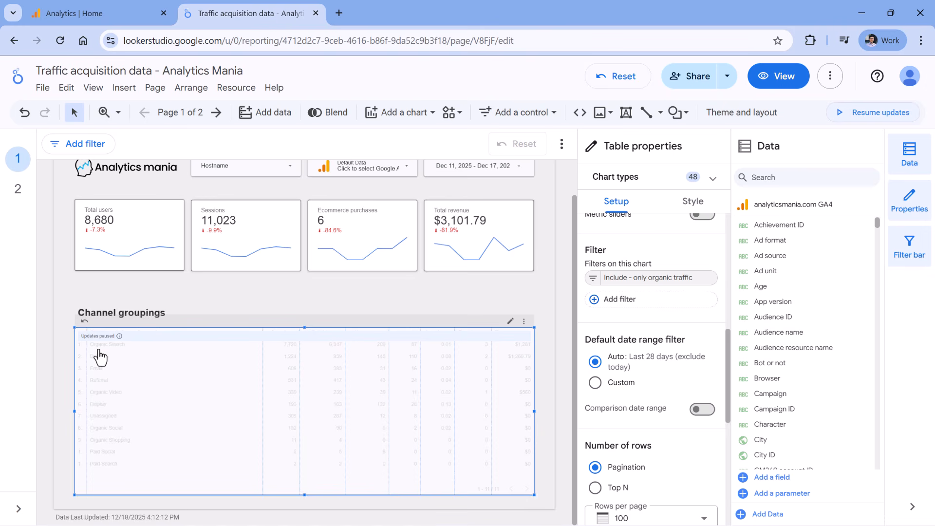
- Change the table filter's value to "Organic Search", save it, and resume the report's data updates
scroll(648, 341, "down", 5)
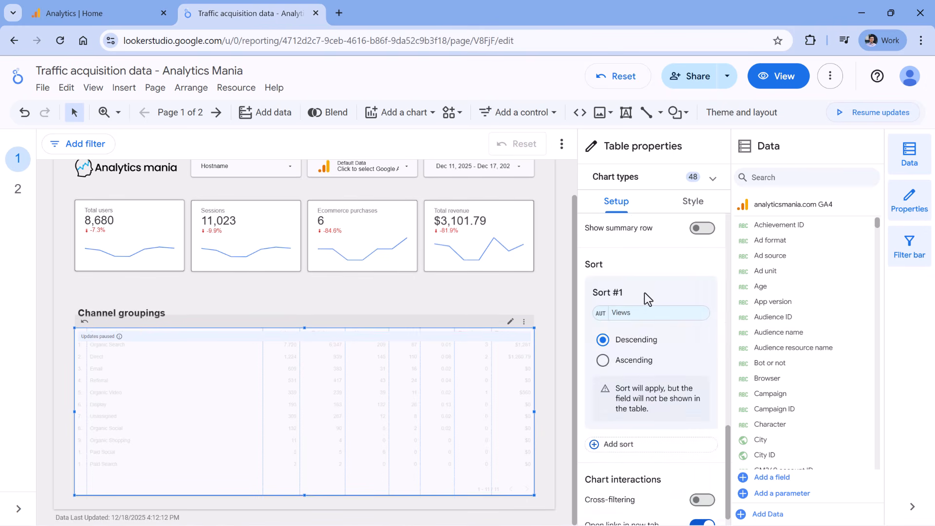
scroll(645, 293, "up", 5)
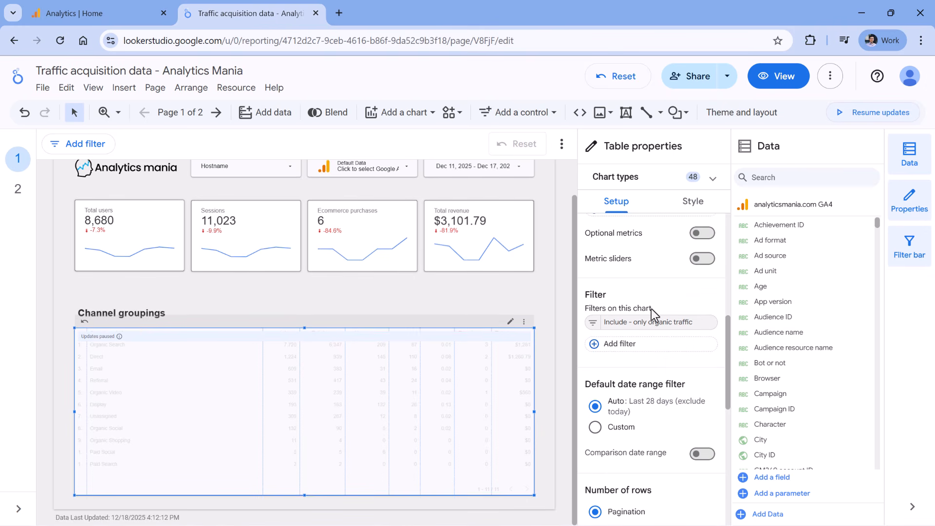
left_click(596, 326)
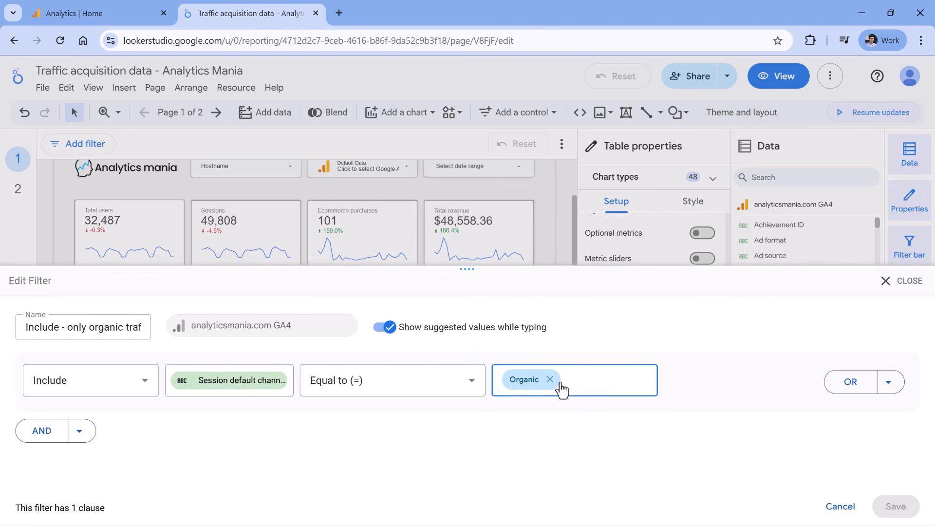
left_click(551, 379)
type("Organic S")
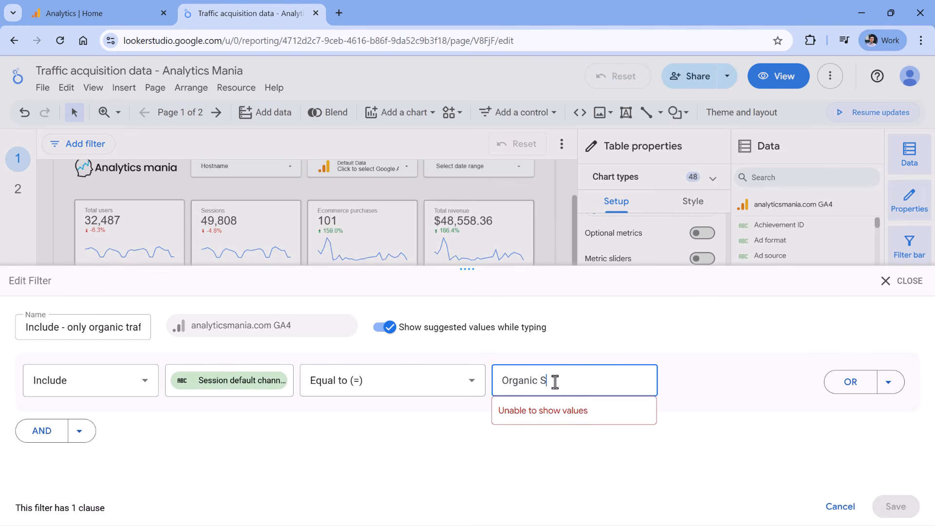
type("earch")
left_click(895, 506)
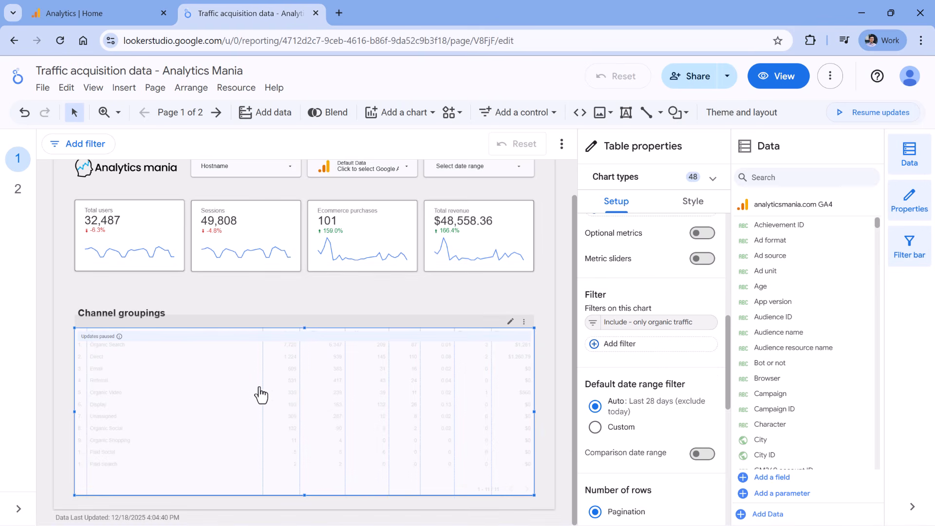
left_click(877, 112)
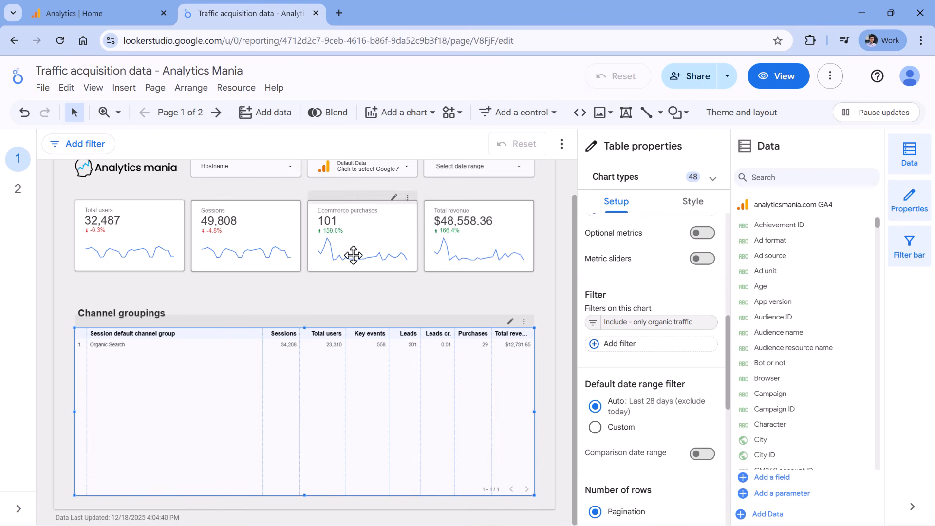
- Apply the existing "Include - only organic traffic" filter to the whole current page
left_click(233, 301)
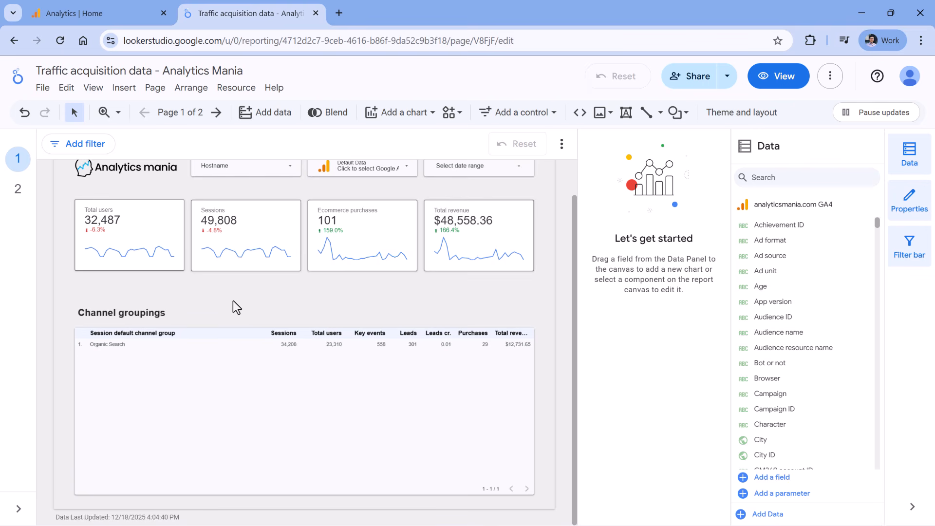
scroll(232, 300, "up", 1)
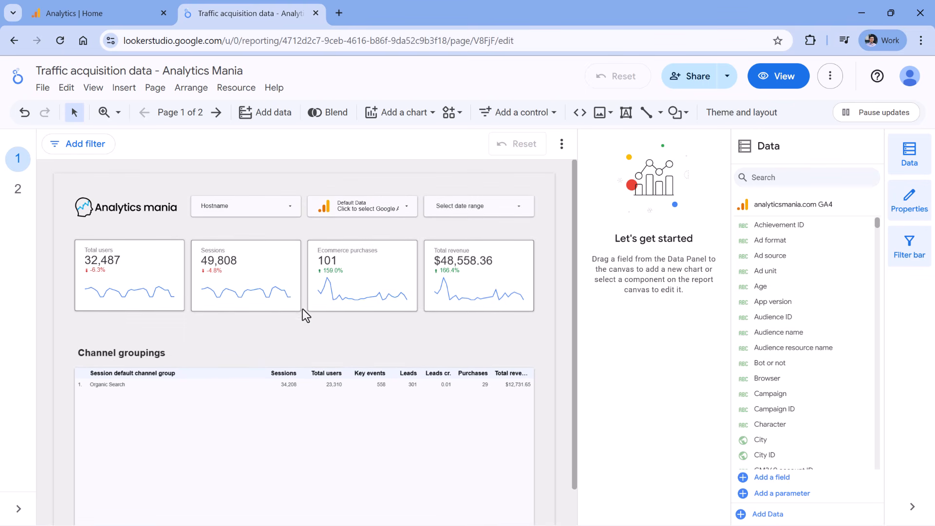
left_click(155, 90)
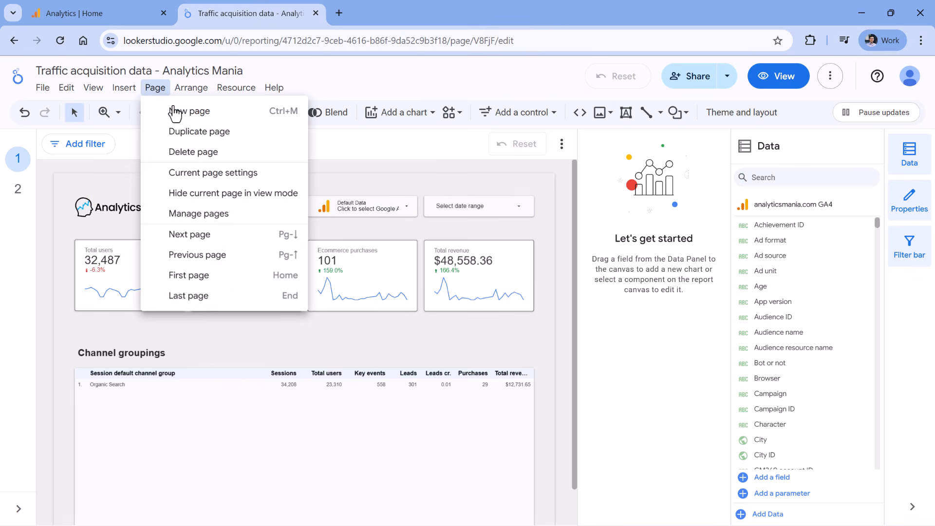
left_click(223, 174)
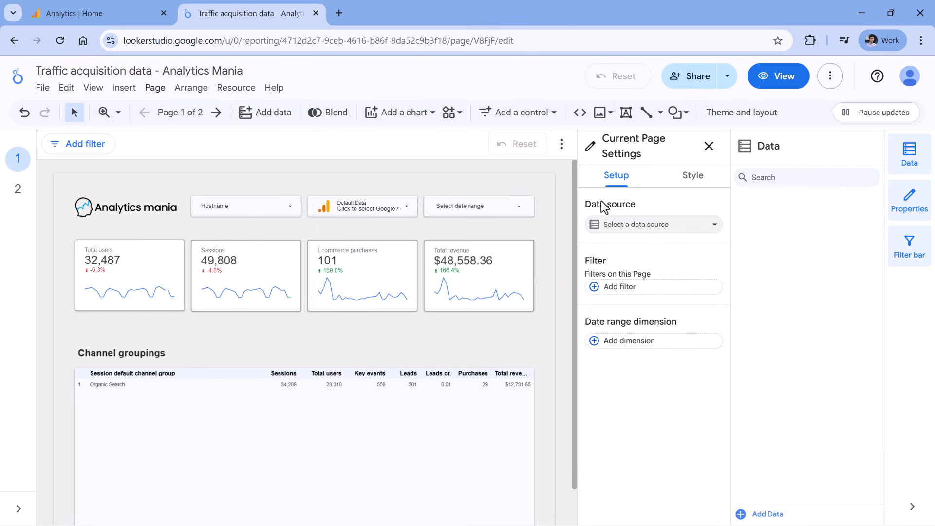
left_click(611, 288)
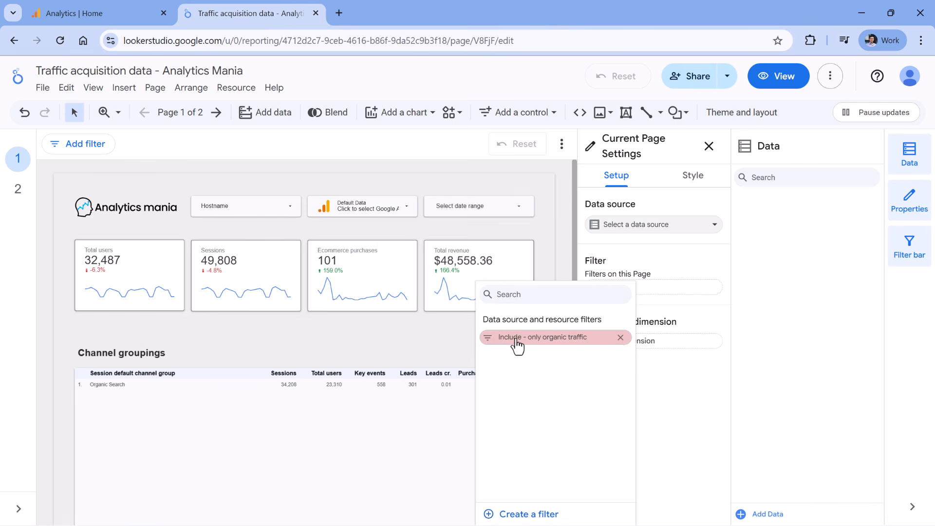
left_click(542, 340)
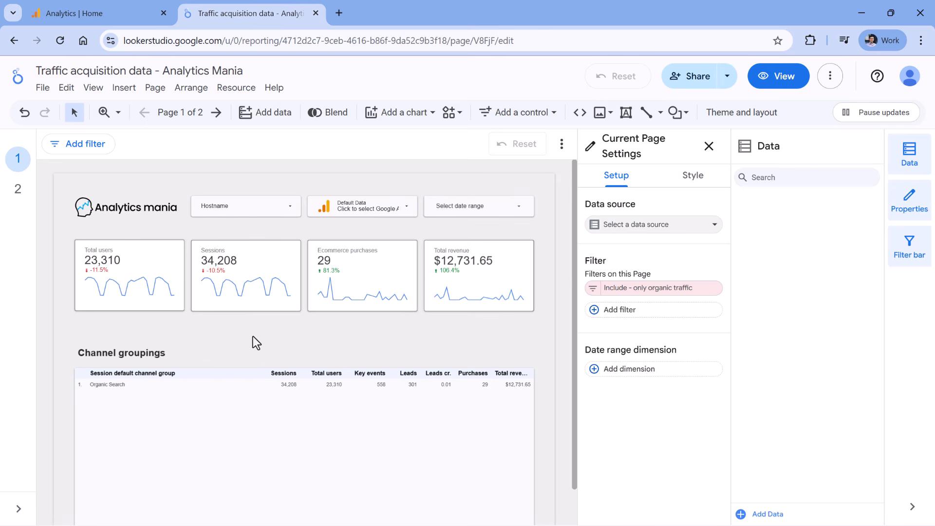
- Review the report-level filter setting and the filters inherited by the Channel groupings table
left_click(43, 88)
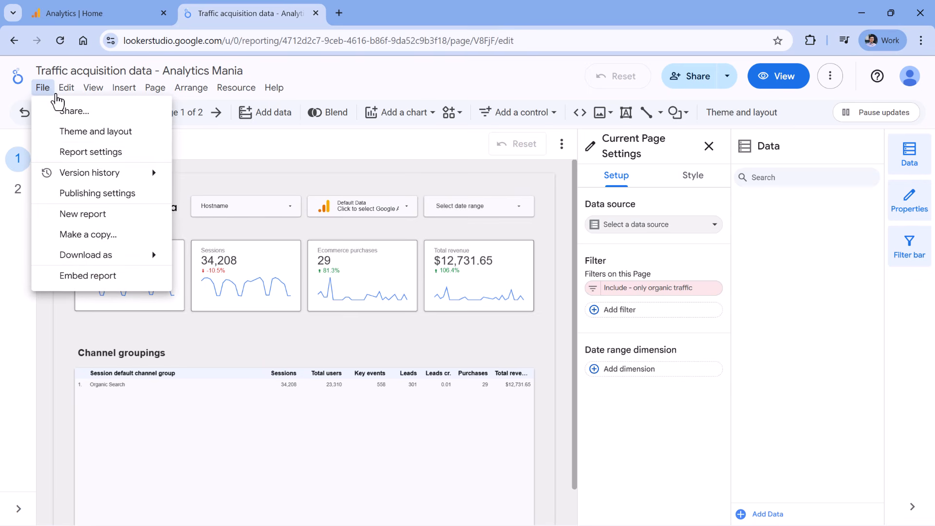
left_click(91, 152)
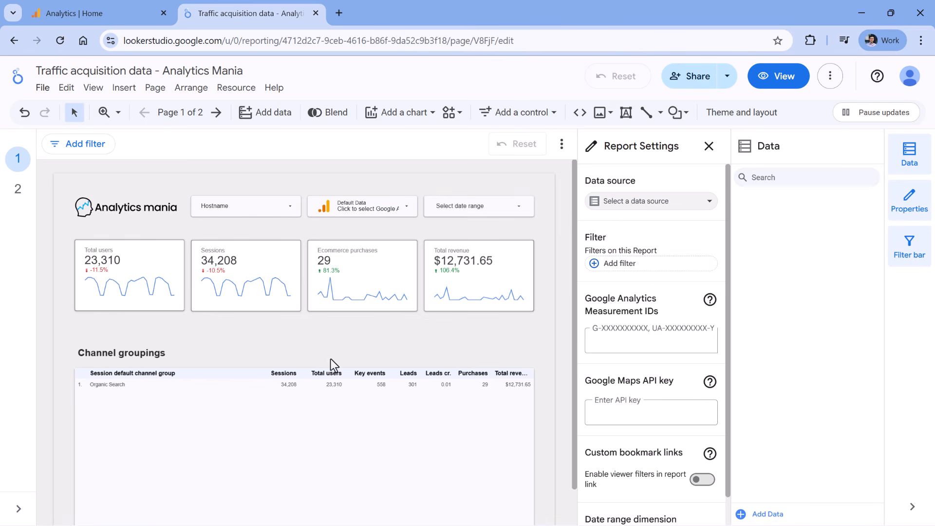
left_click(221, 392)
scroll(631, 304, "down", 10)
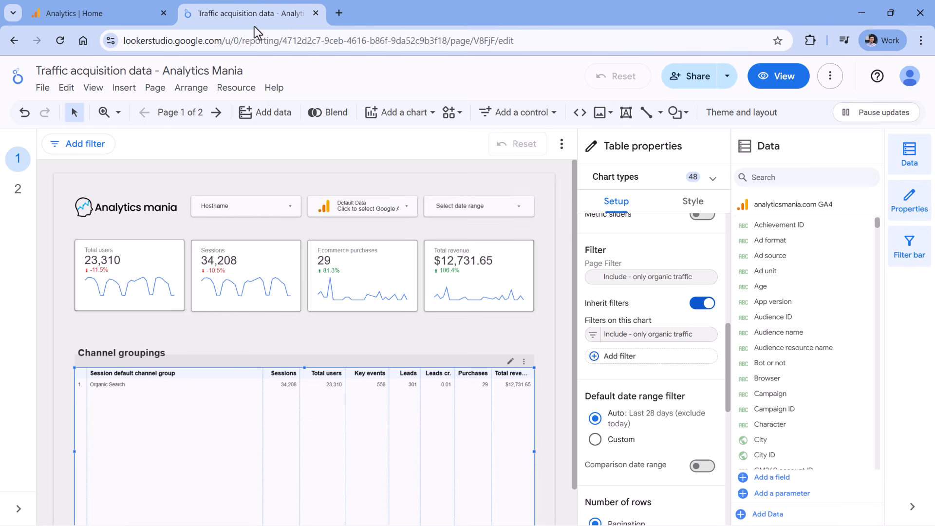
- Switch to Google Analytics and open the property's custom definitions in the admin settings to review the custom dimensions
left_click(66, 18)
mouse_move(21, 501)
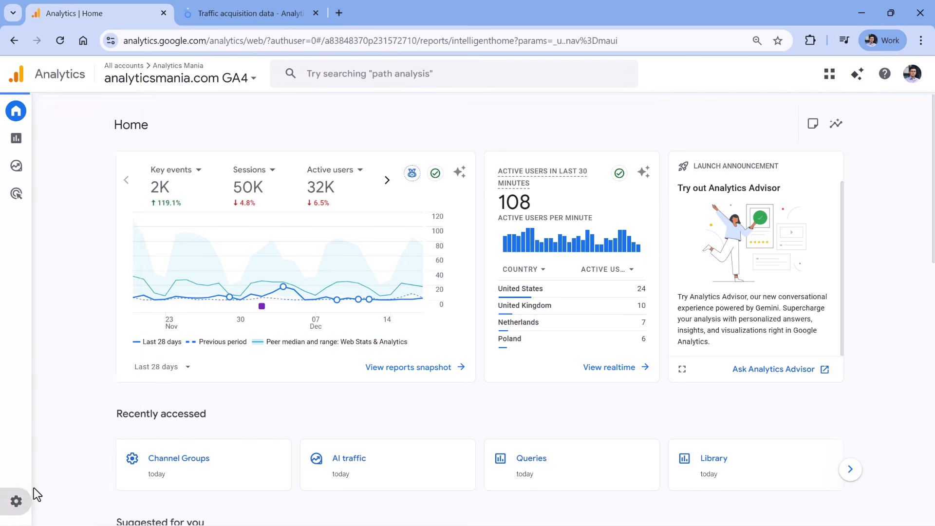
left_click(22, 504)
scroll(375, 250, "down", 7)
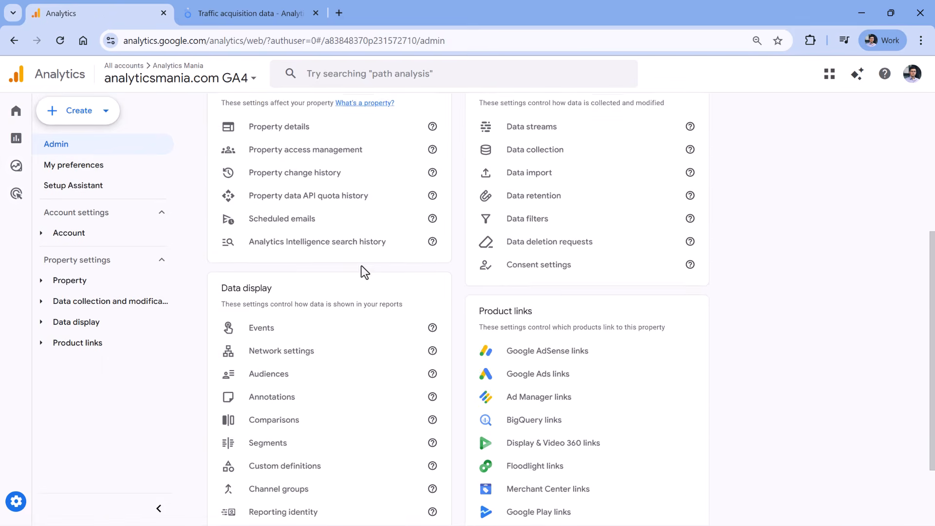
left_click(294, 379)
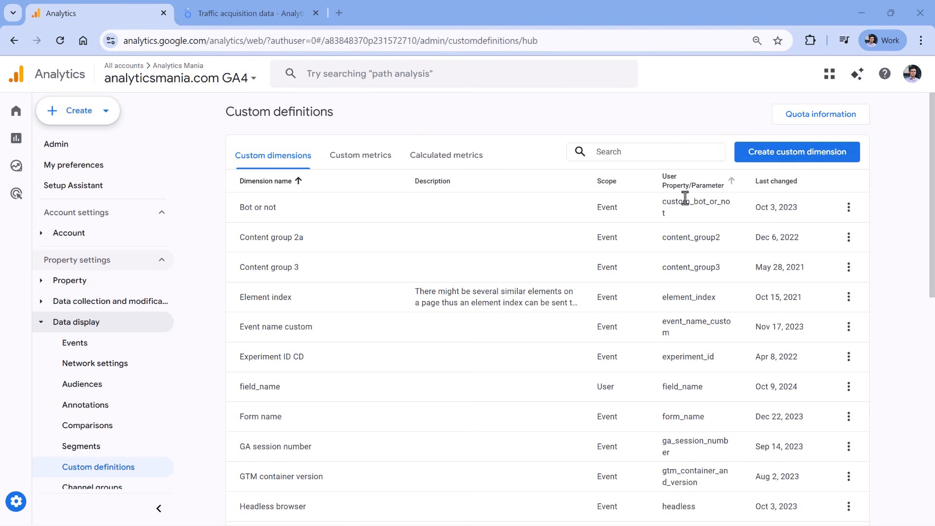
- Switch to the Looker Studio report and open the added analyticsmania.com GA4 data source for editing
left_click(238, 14)
left_click(331, 340)
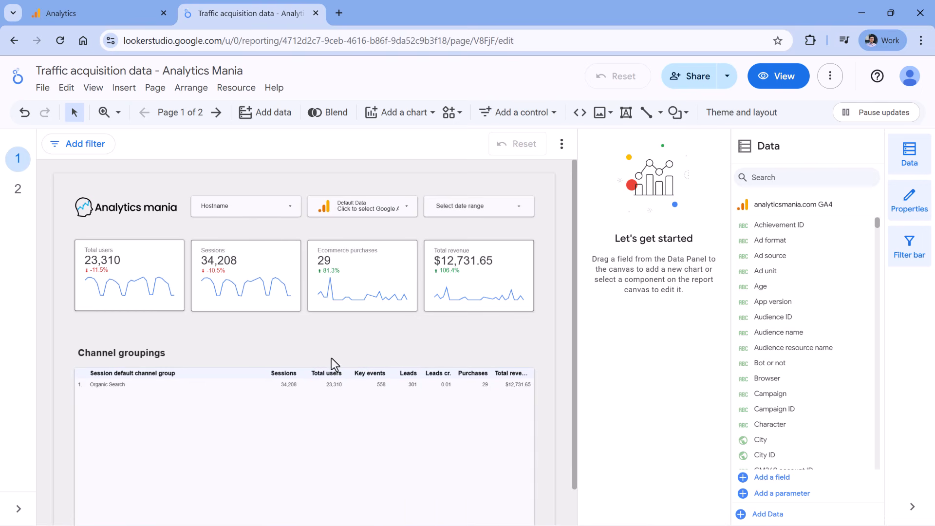
left_click(288, 420)
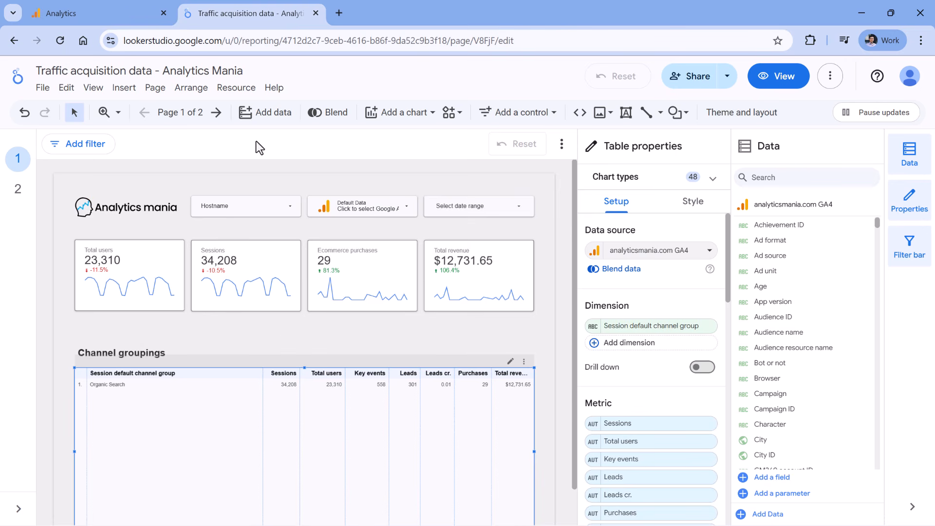
left_click(236, 88)
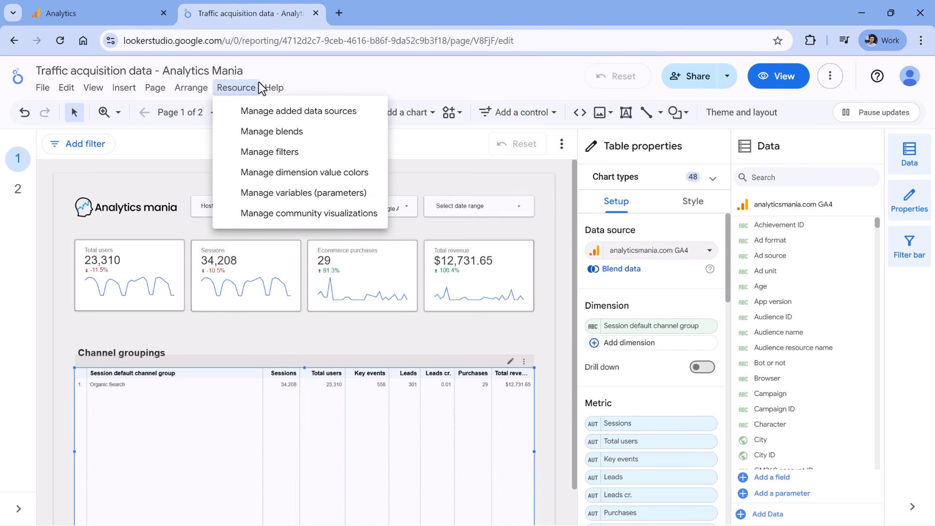
left_click(291, 116)
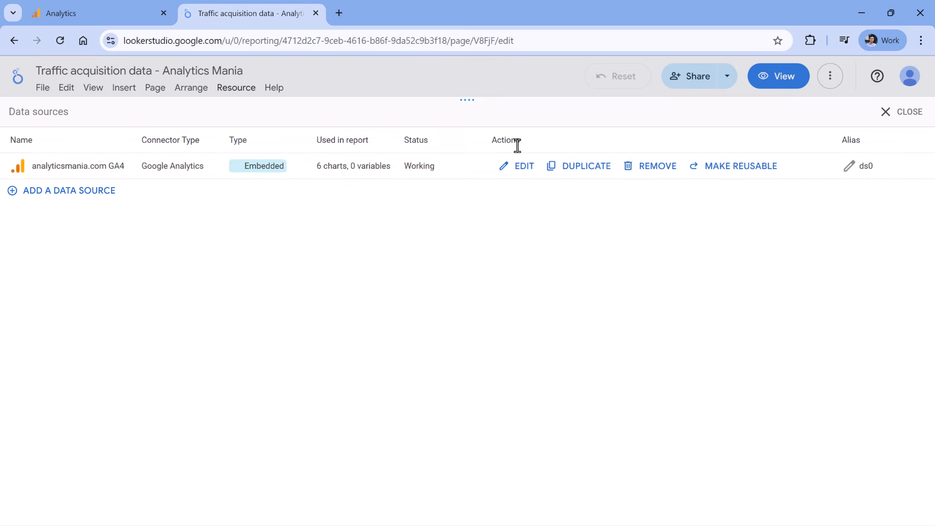
left_click(520, 178)
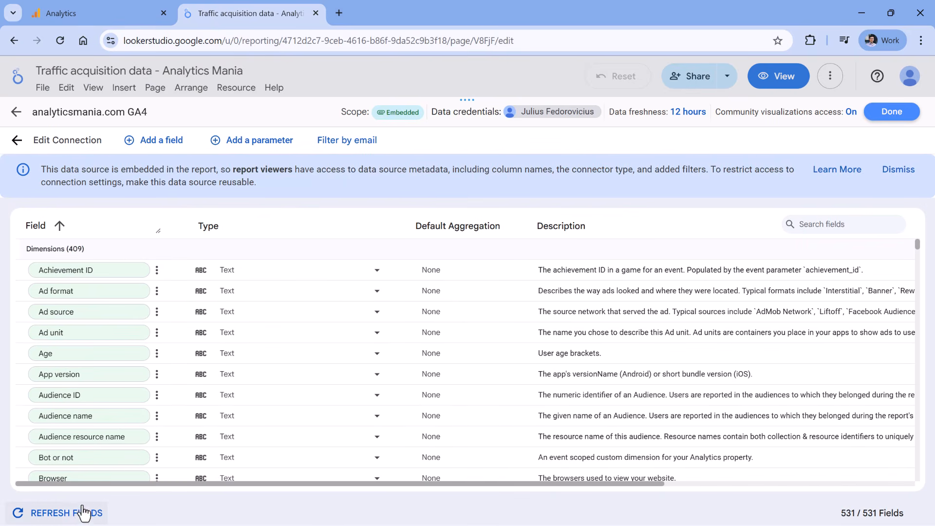
- Refresh the GA4 data source's fields, check its field list, and finish editing the data source
left_click(57, 515)
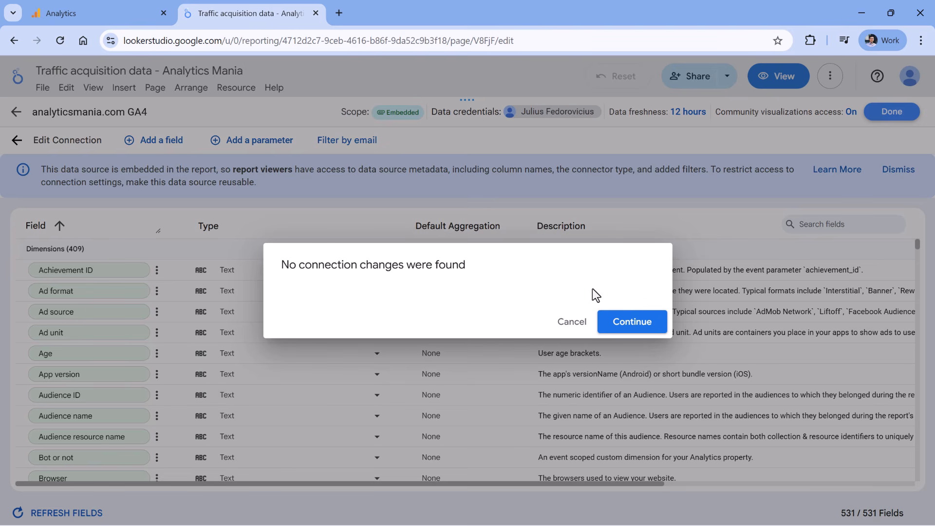
left_click(635, 327)
scroll(198, 359, "down", 15)
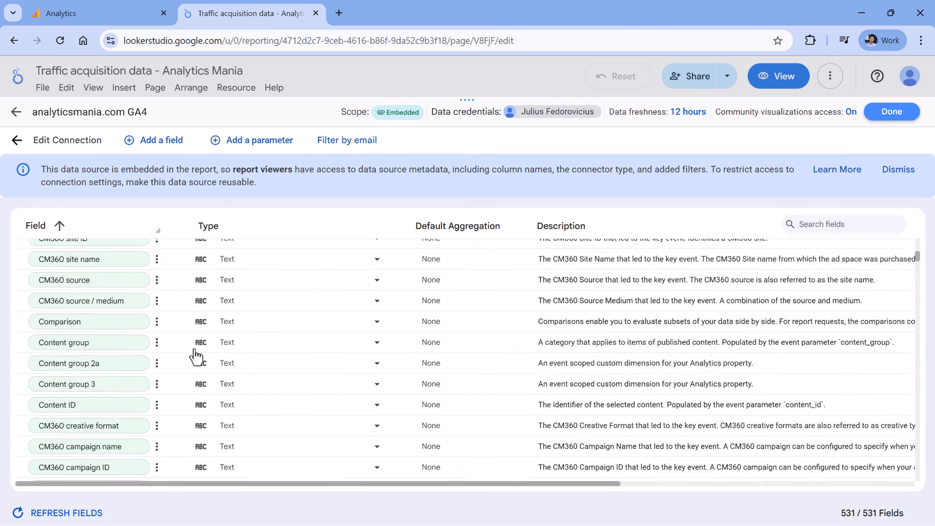
scroll(196, 348, "up", 10)
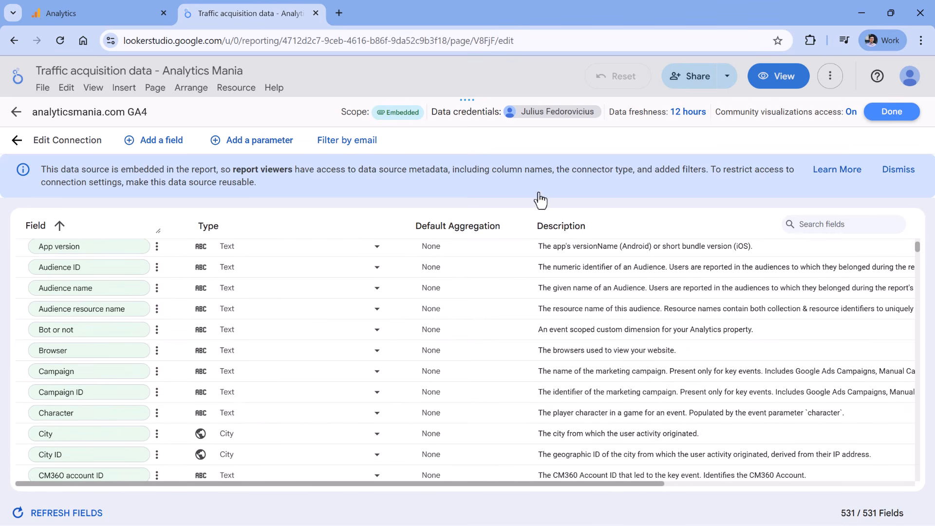
left_click(898, 116)
left_click(893, 111)
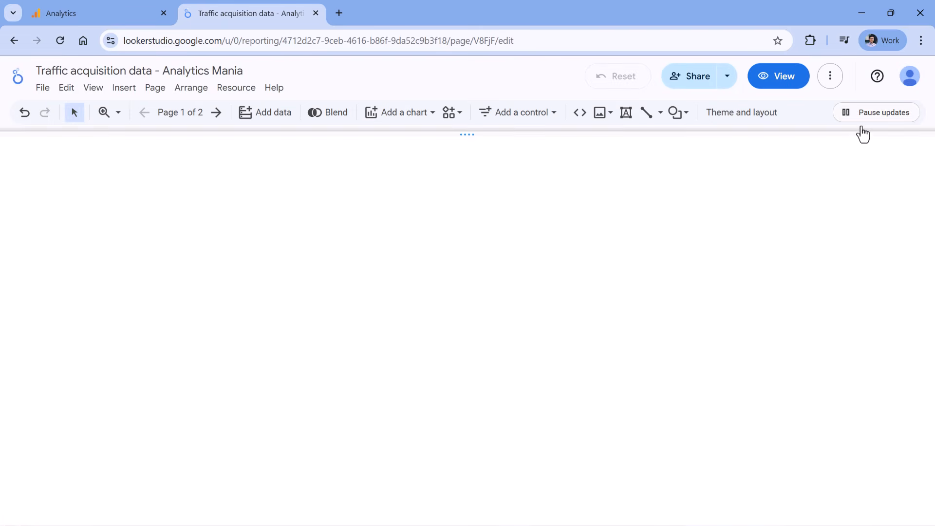
- Look through the dimensions of the analyticsmania.com GA4 source available to the report's charts
scroll(810, 256, "down", 15)
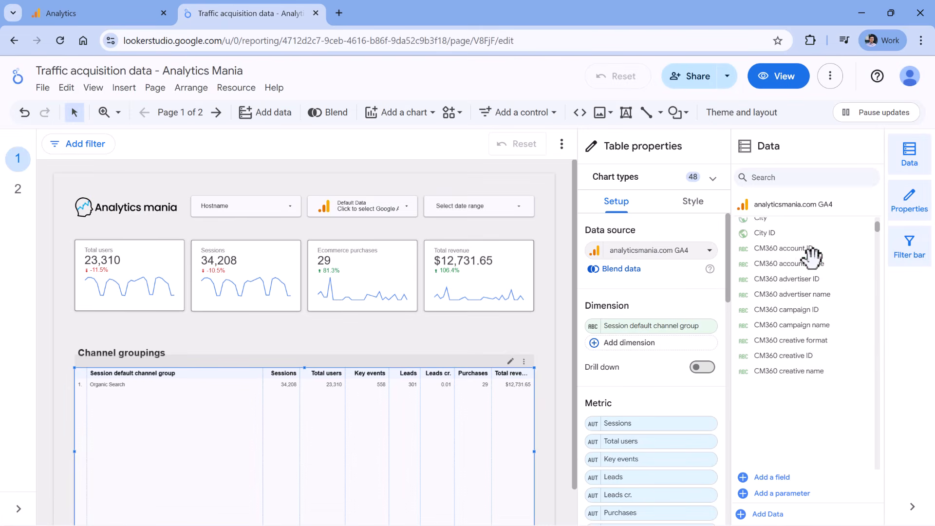
scroll(818, 258, "down", 5)
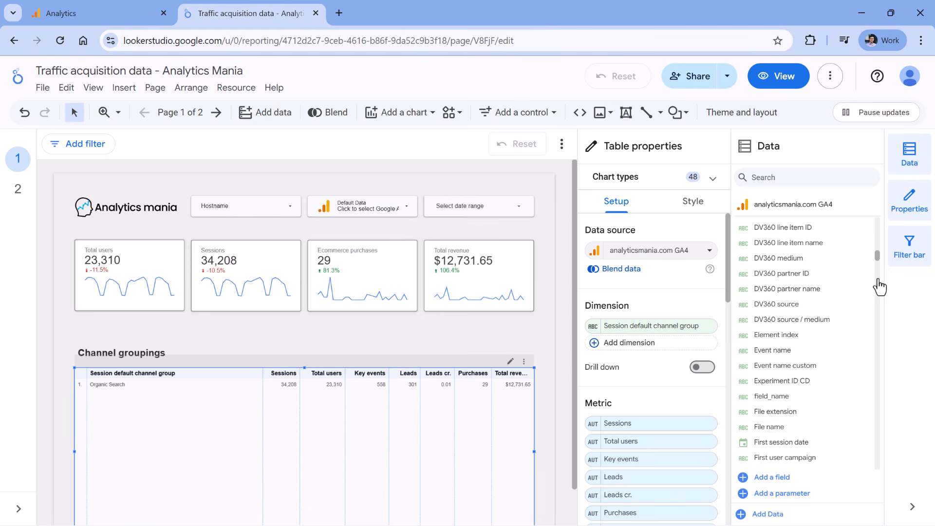
left_click_drag(879, 266, 879, 388)
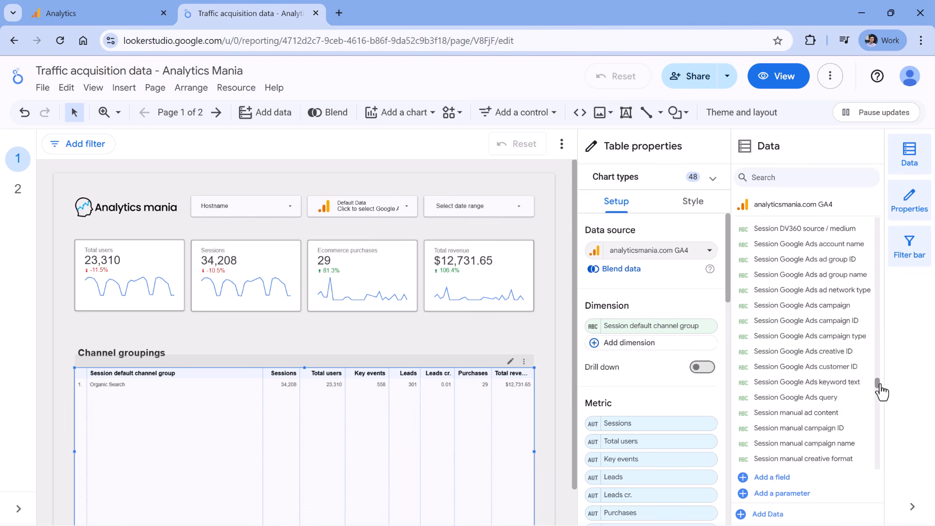